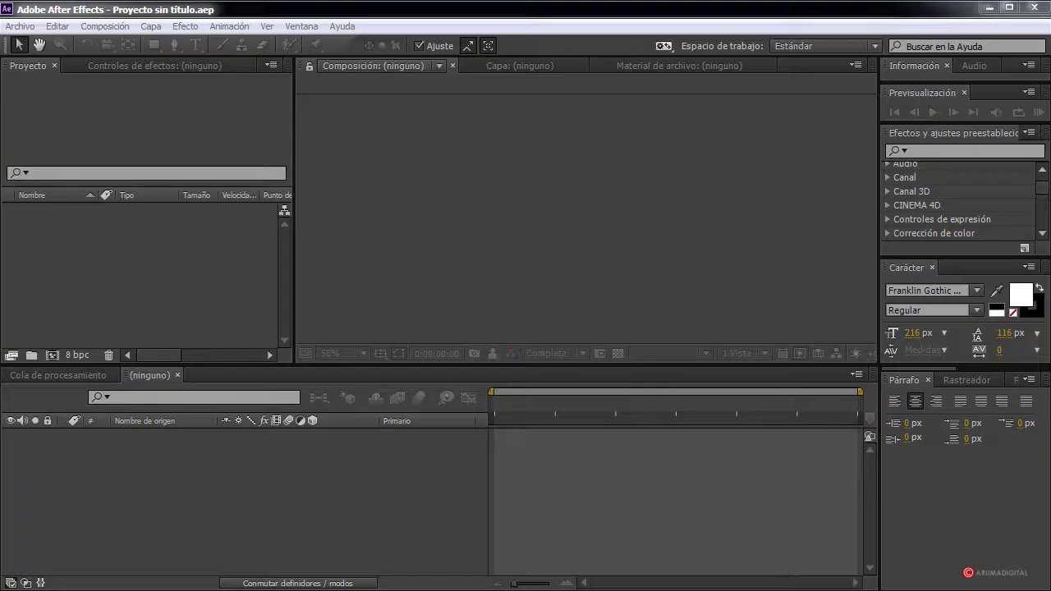
Create a composition with the HDV/HDTV 720 25 preset, 1280 x 720 px, 20 seconds long, with a black background.
click(124, 27)
click(144, 46)
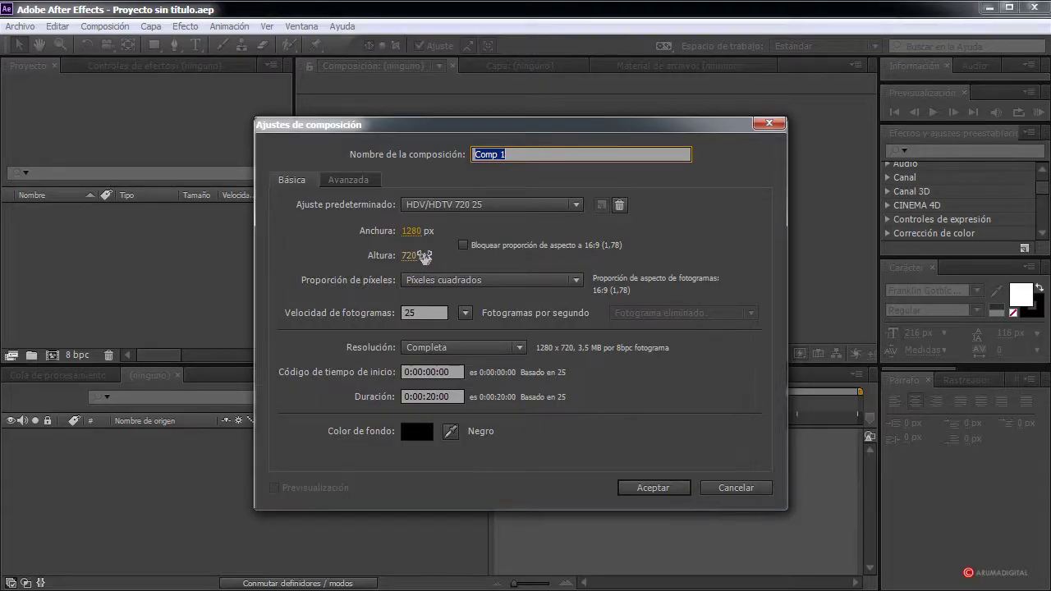
click(644, 490)
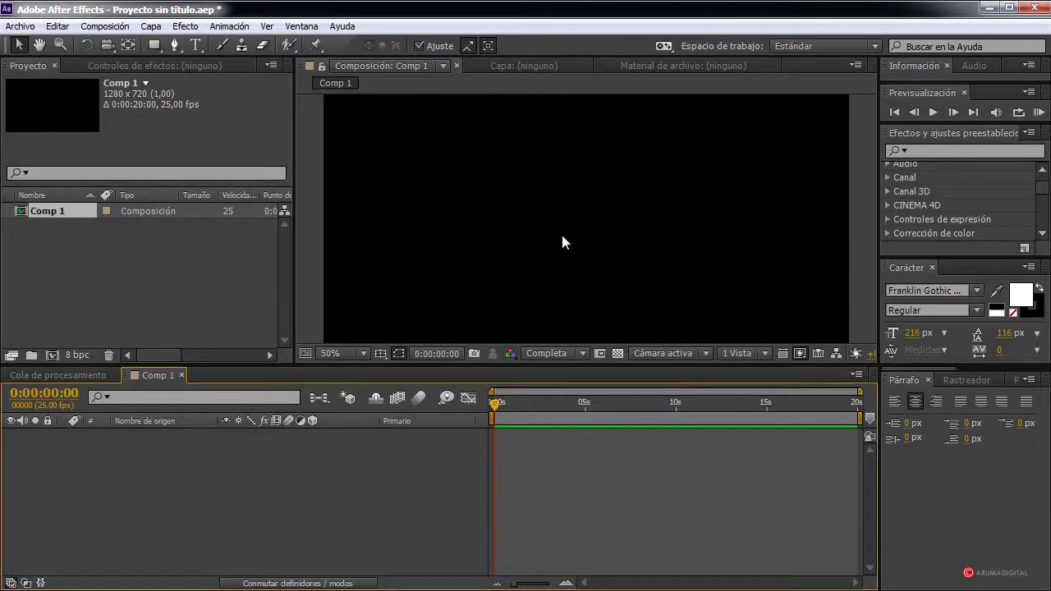
scroll(550, 249, down, 2)
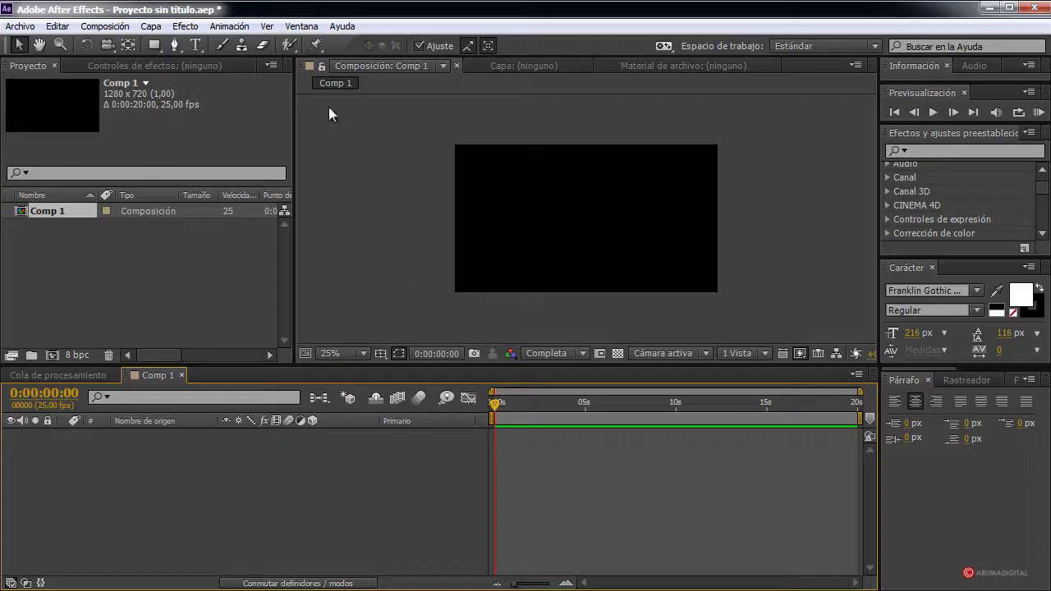
Add a shape layer and draw a wide rectangle covering the lower edge of the frame, extending past both sides.
click(153, 26)
mouse_move(173, 45)
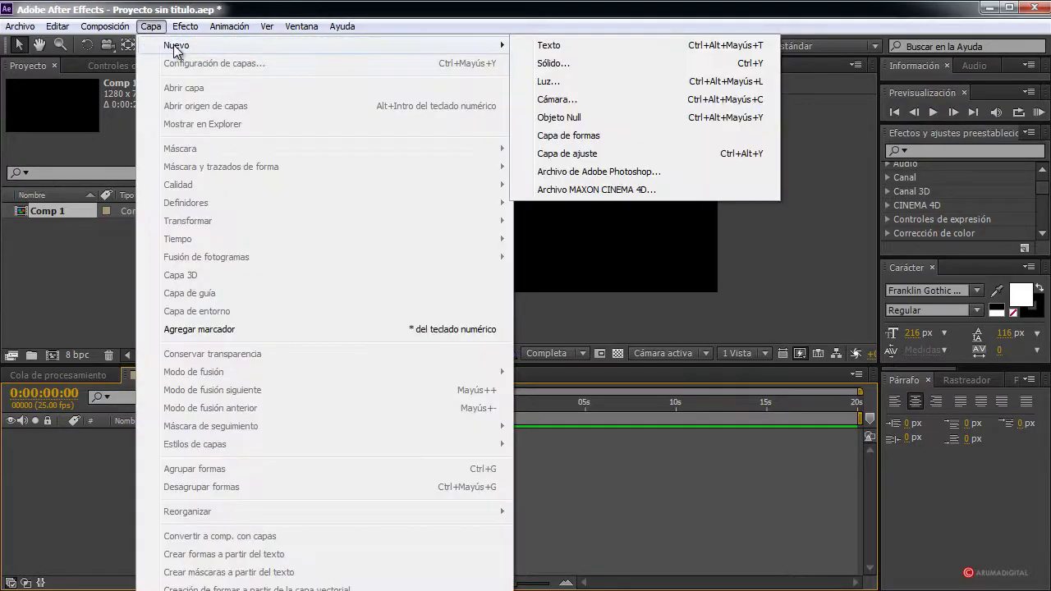
click(569, 136)
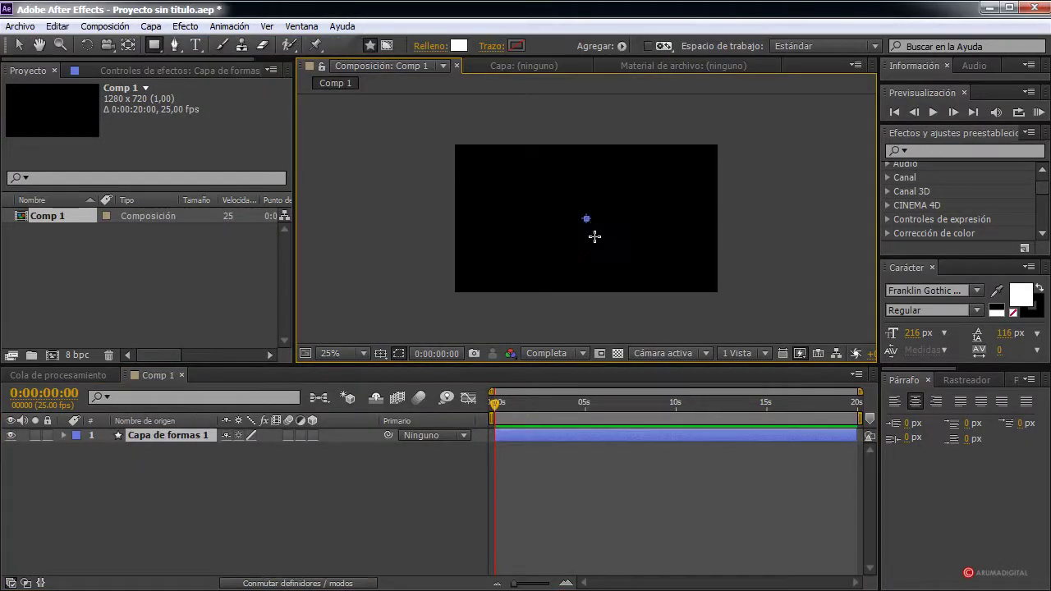
click(155, 44)
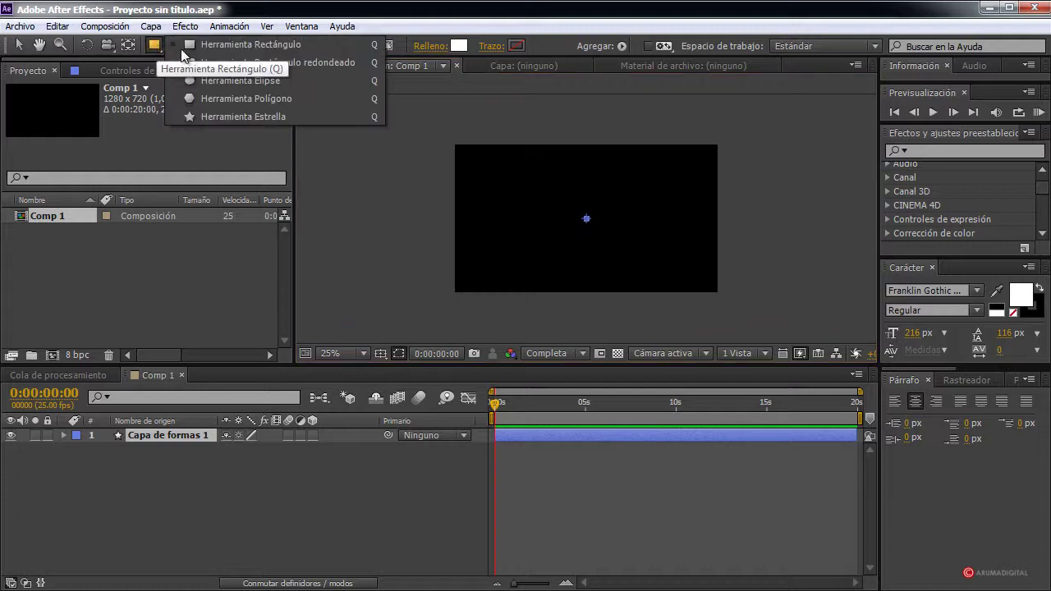
click(242, 46)
drag(427, 304, 740, 264)
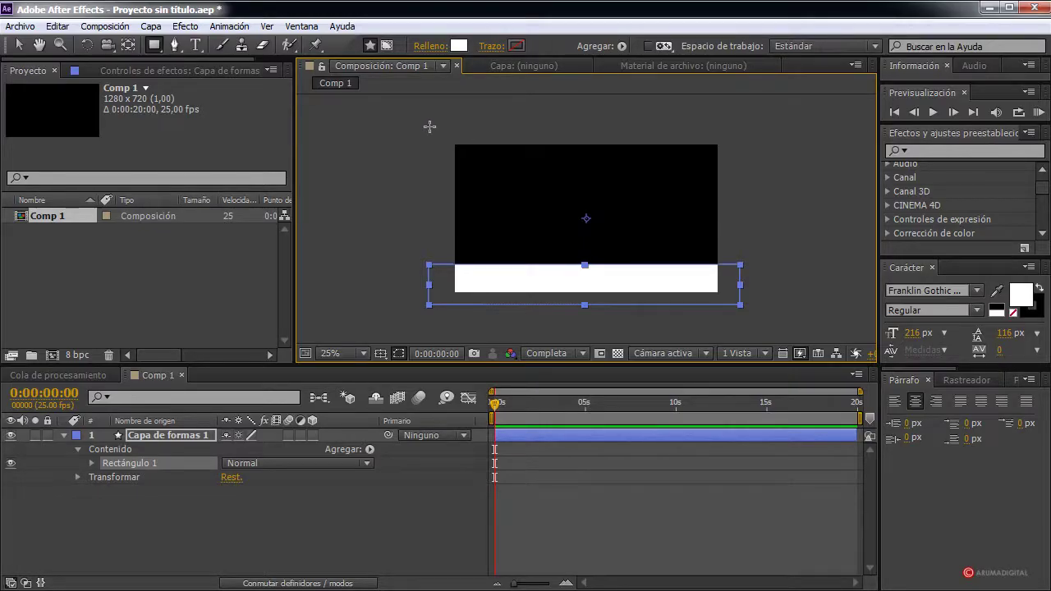
Set the rectangle's fill to solid white (FFFFFF) at 100% opacity.
click(458, 47)
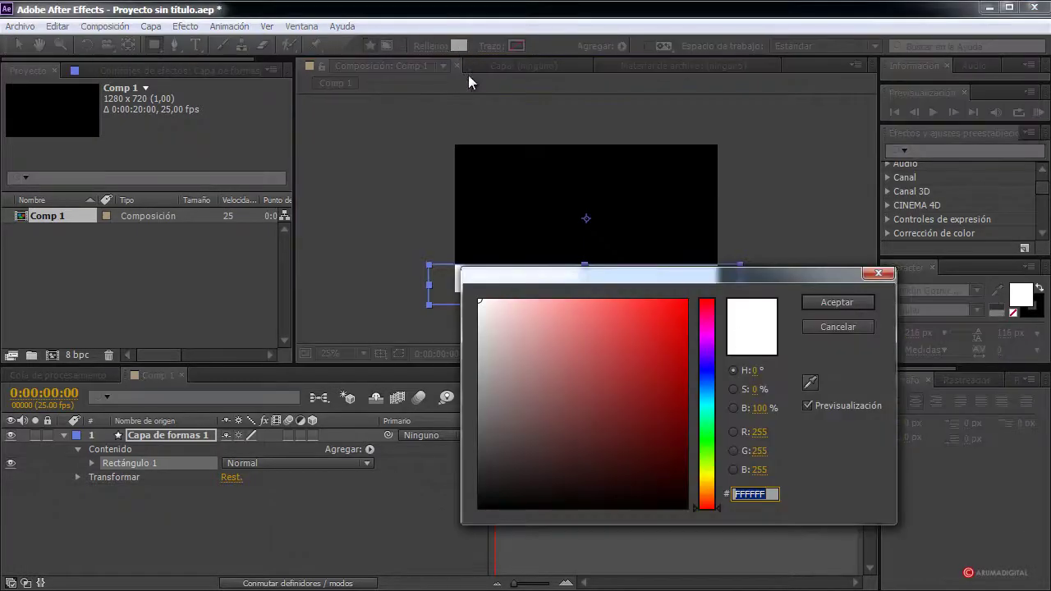
drag(486, 307, 478, 299)
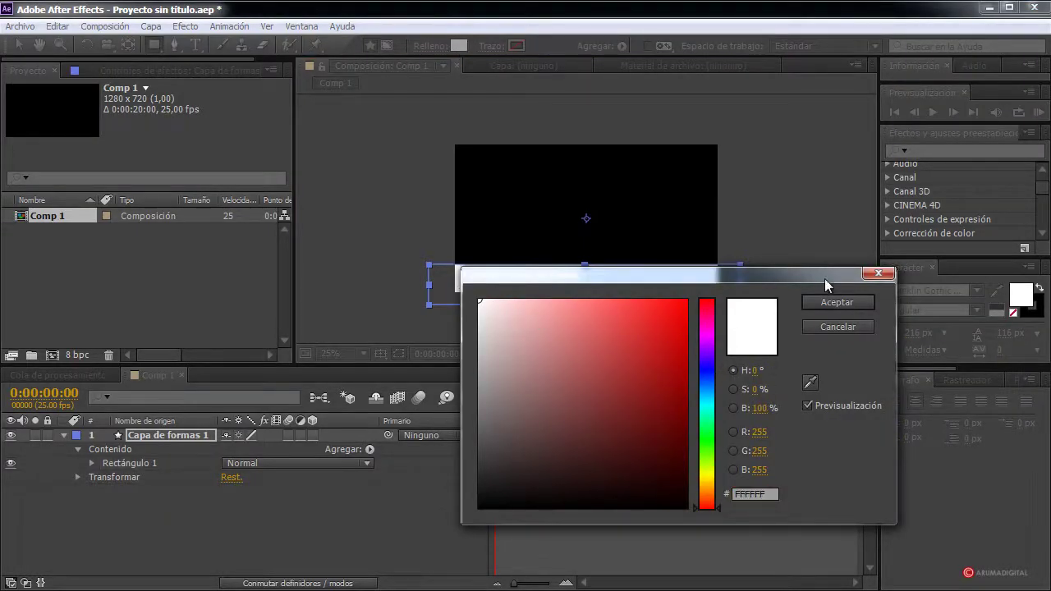
click(837, 302)
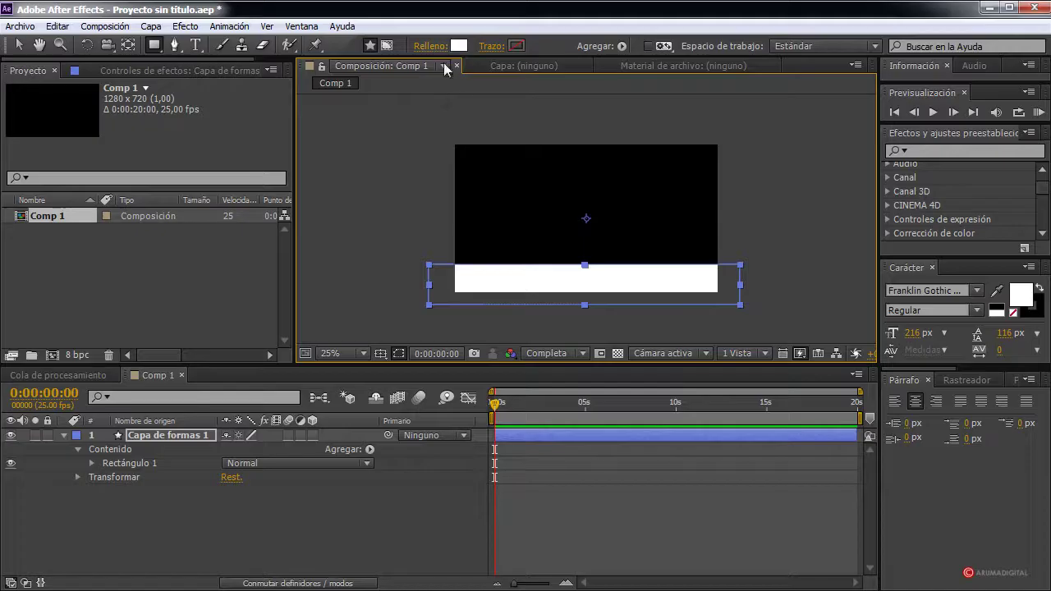
click(429, 46)
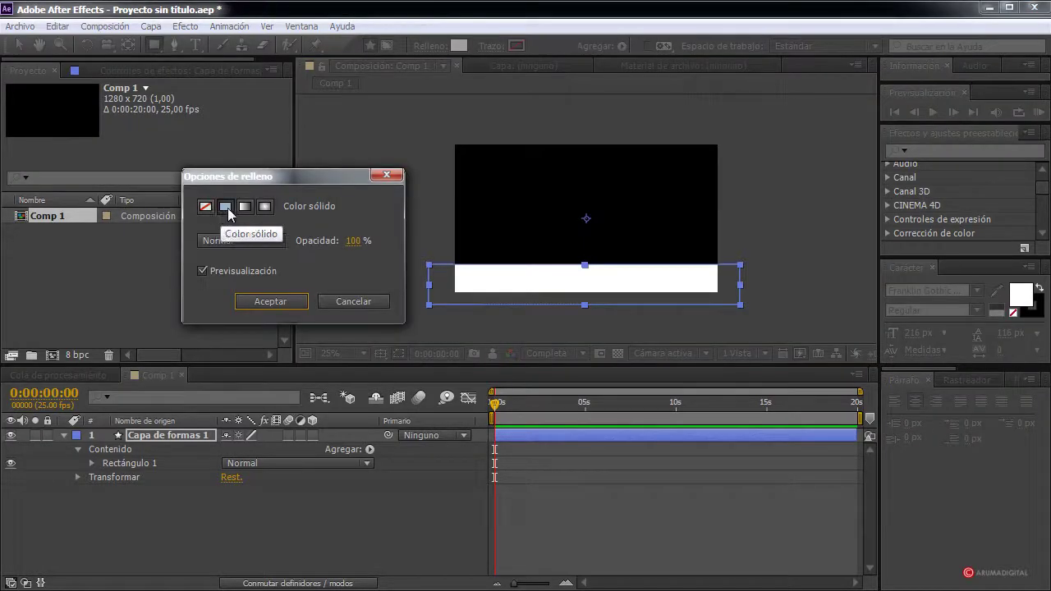
click(273, 302)
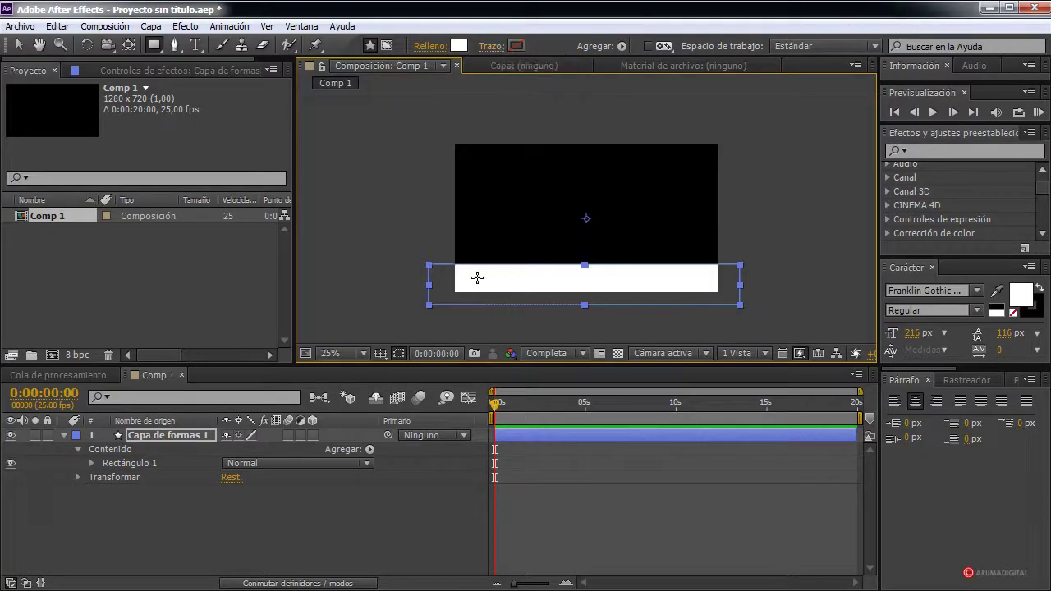
Draw a second white rectangle across the upper edge of the frame in the same shape layer, and collapse the layer.
mouse_move(431, 129)
mouse_down()
mouse_move(506, 153)
mouse_move(749, 169)
mouse_up()
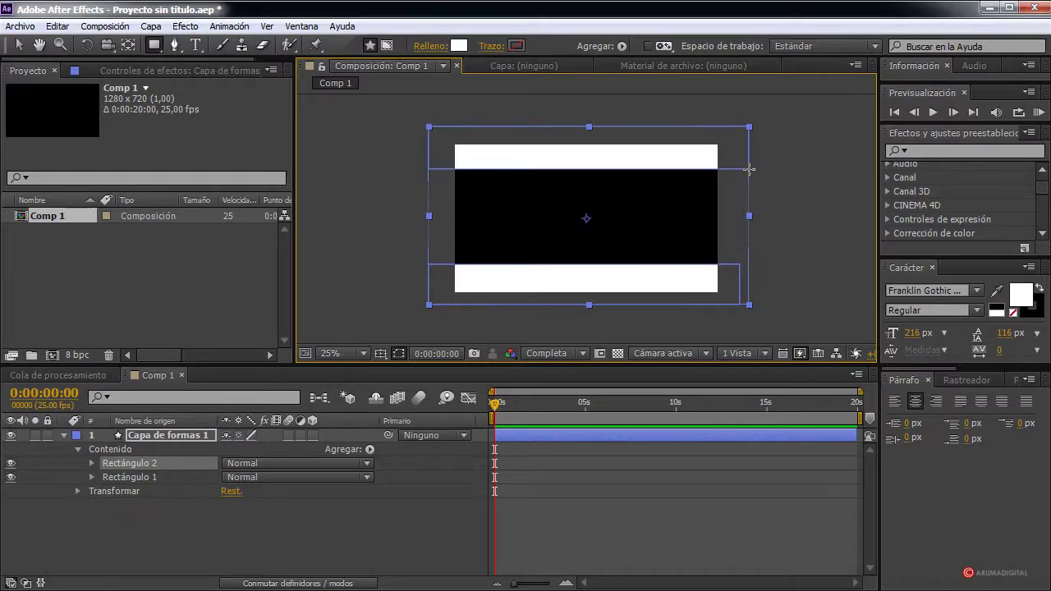
key(period)
key(comma)
click(64, 436)
key(period)
key(comma)
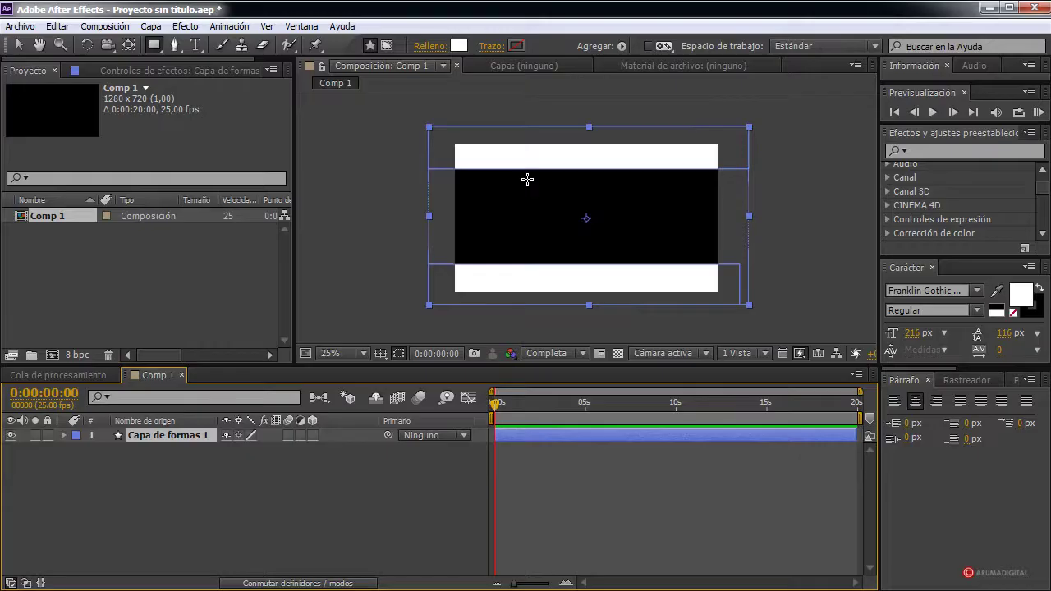
Add a text layer reading MILK and move it down to position 640, 503.
click(150, 26)
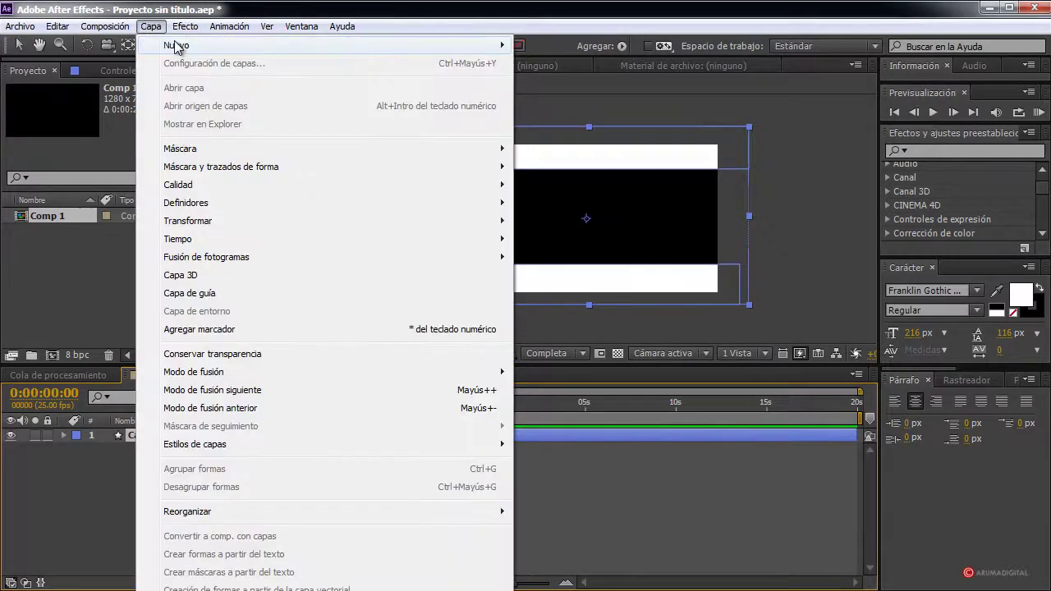
mouse_move(181, 45)
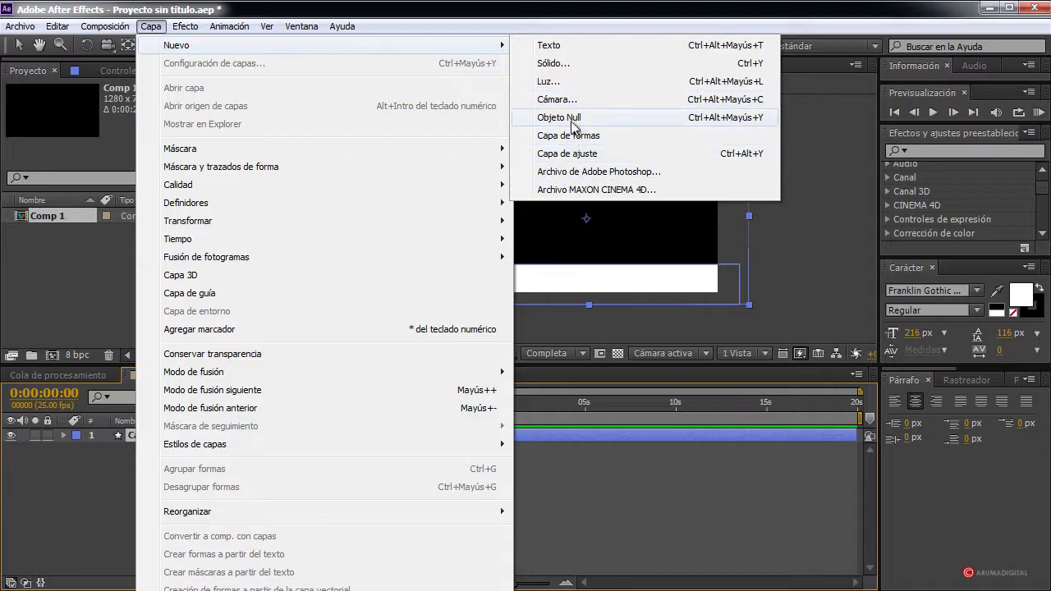
click(552, 46)
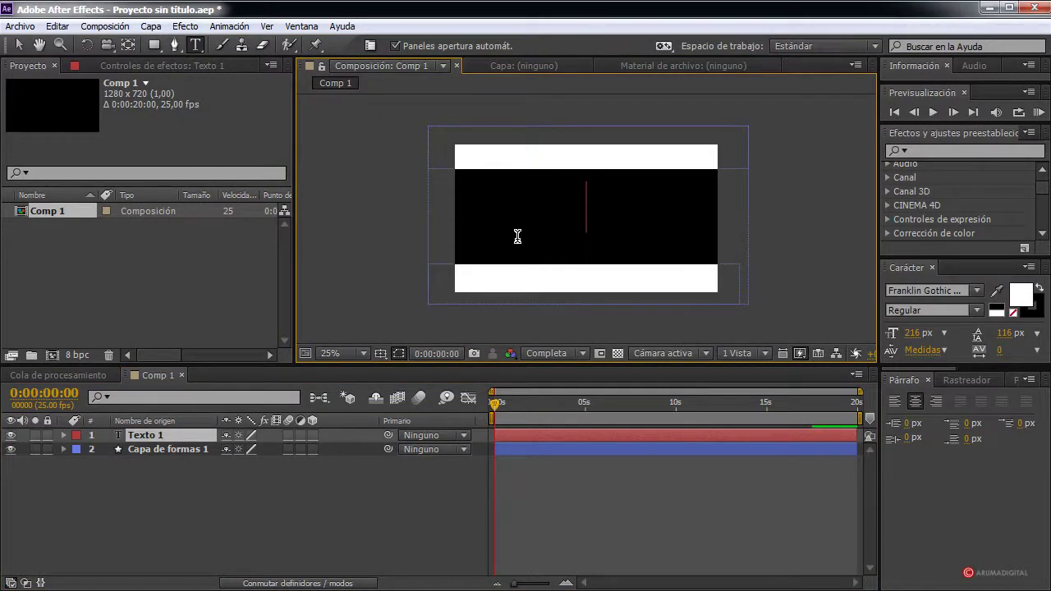
text(MILK)
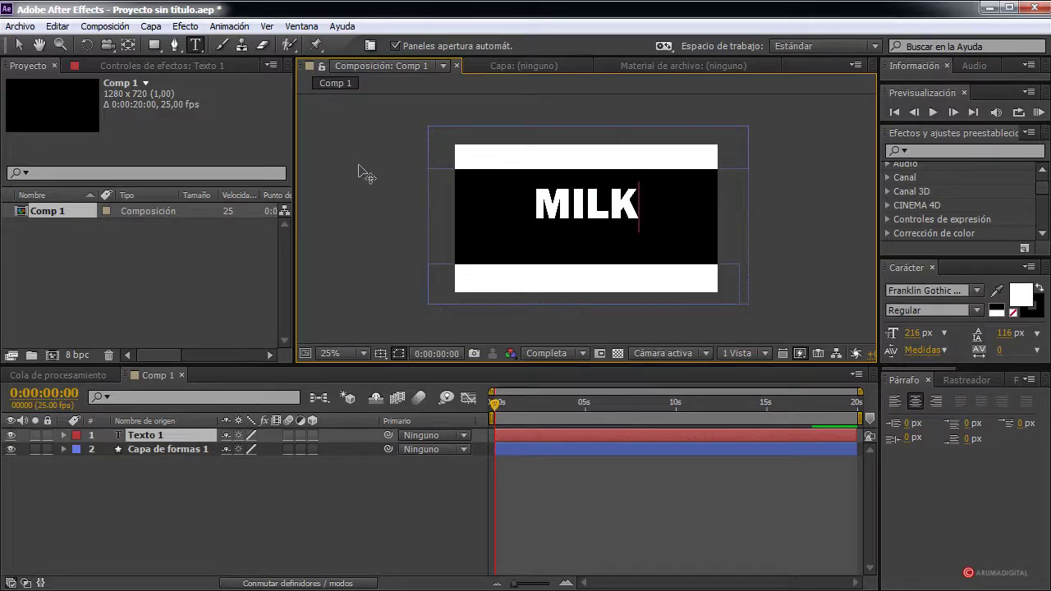
click(141, 442)
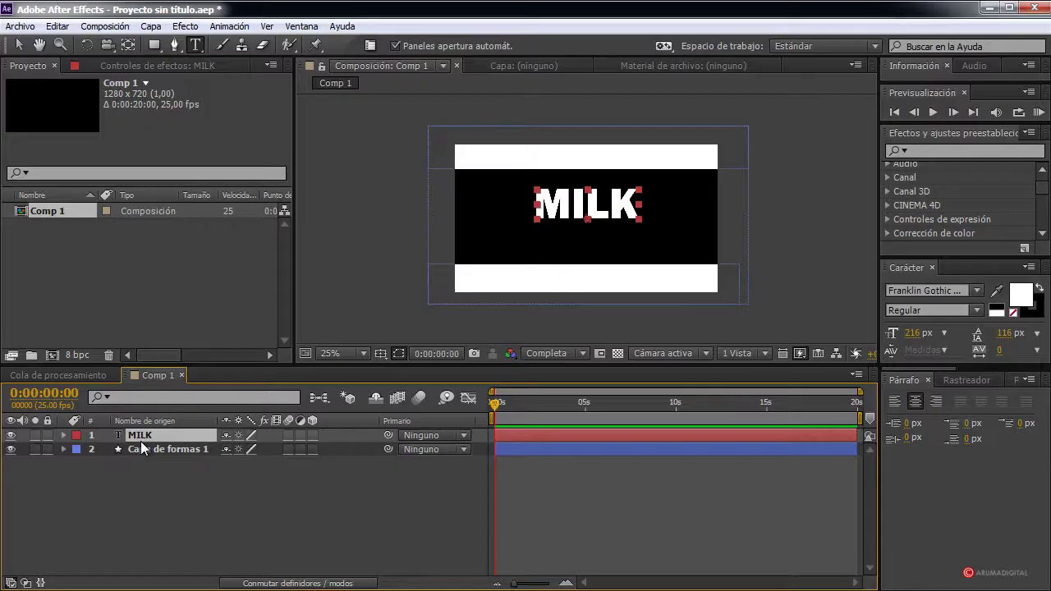
key(p)
drag(259, 451, 405, 418)
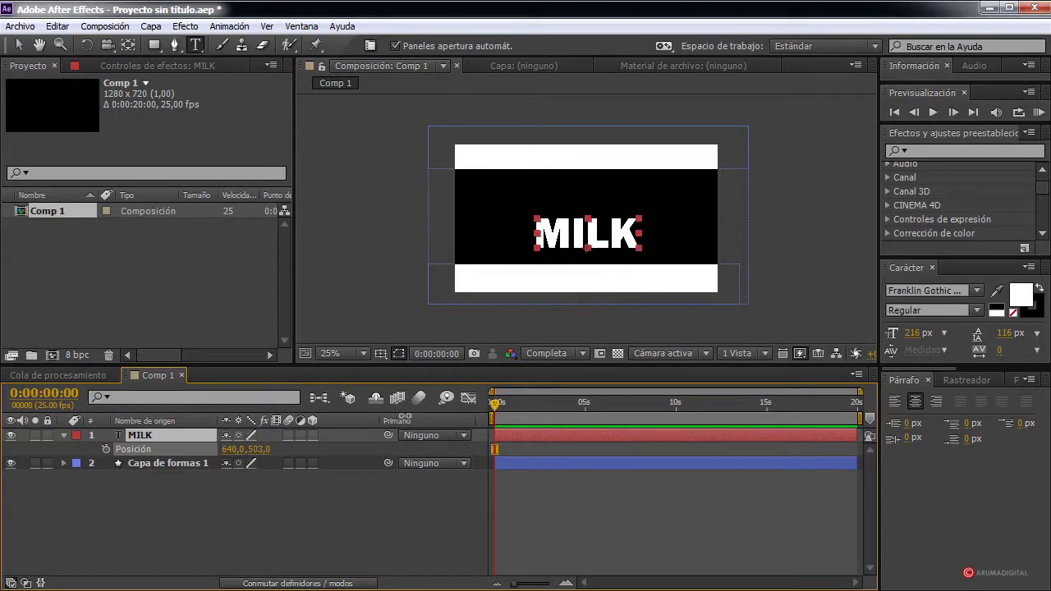
Set the MILK text in Franklin Gothic Heavy at a font size of 325 px.
click(919, 292)
key(Down)
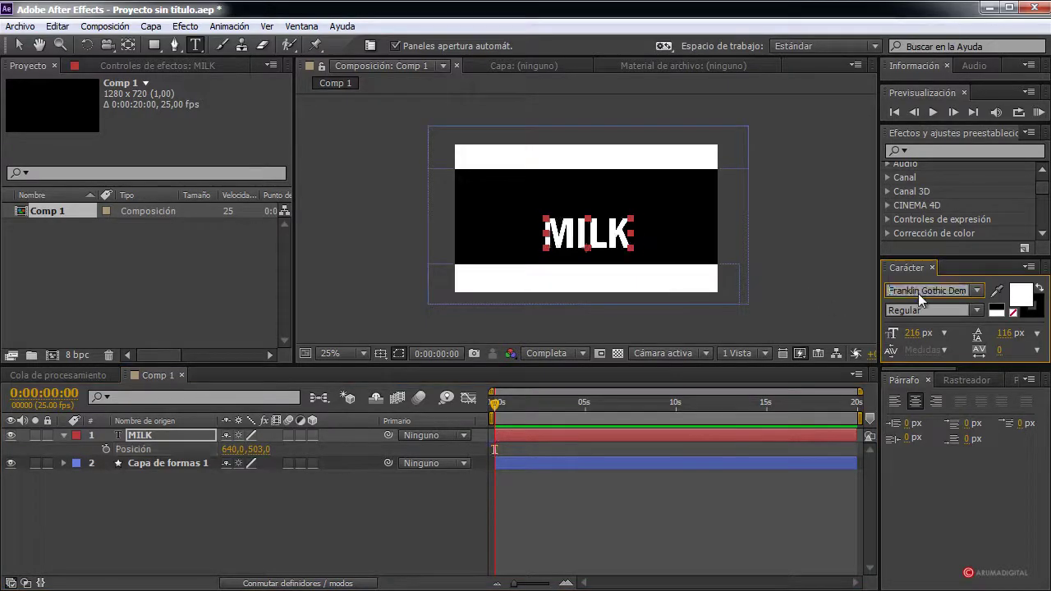
key(Up)
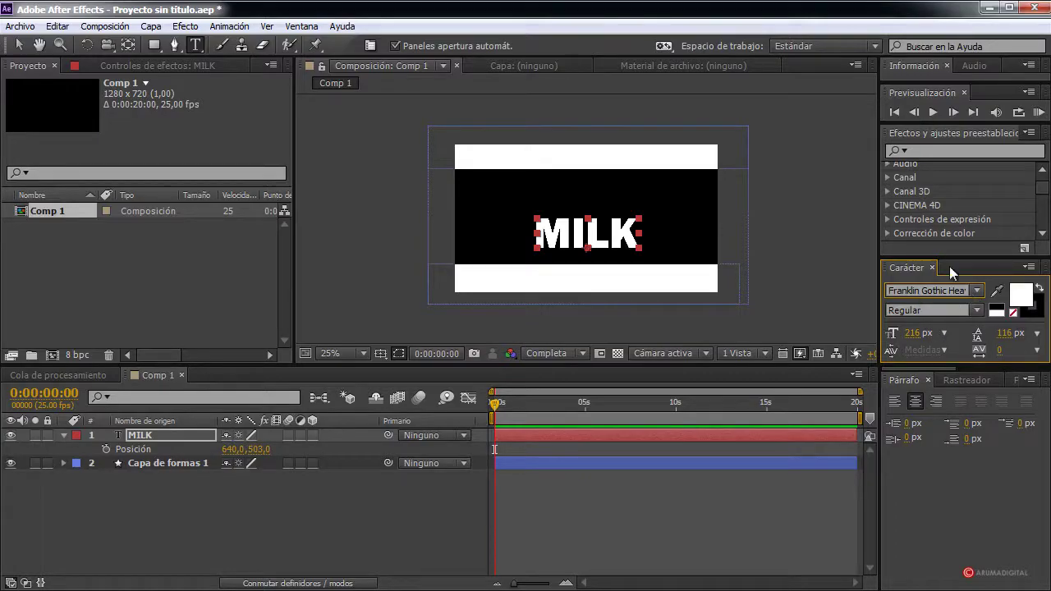
drag(954, 260, 958, 212)
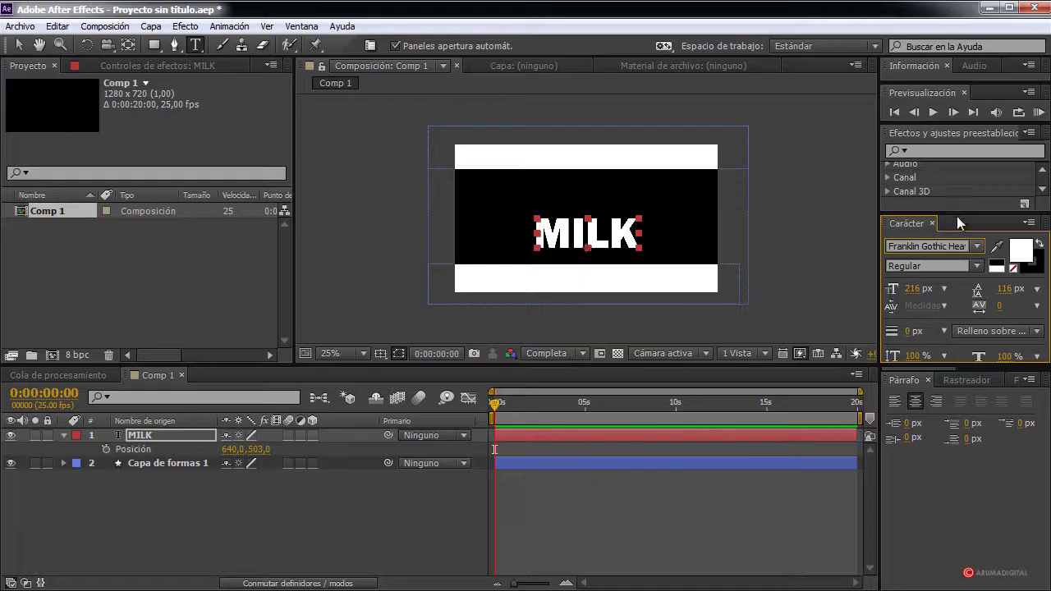
drag(918, 293, 1010, 288)
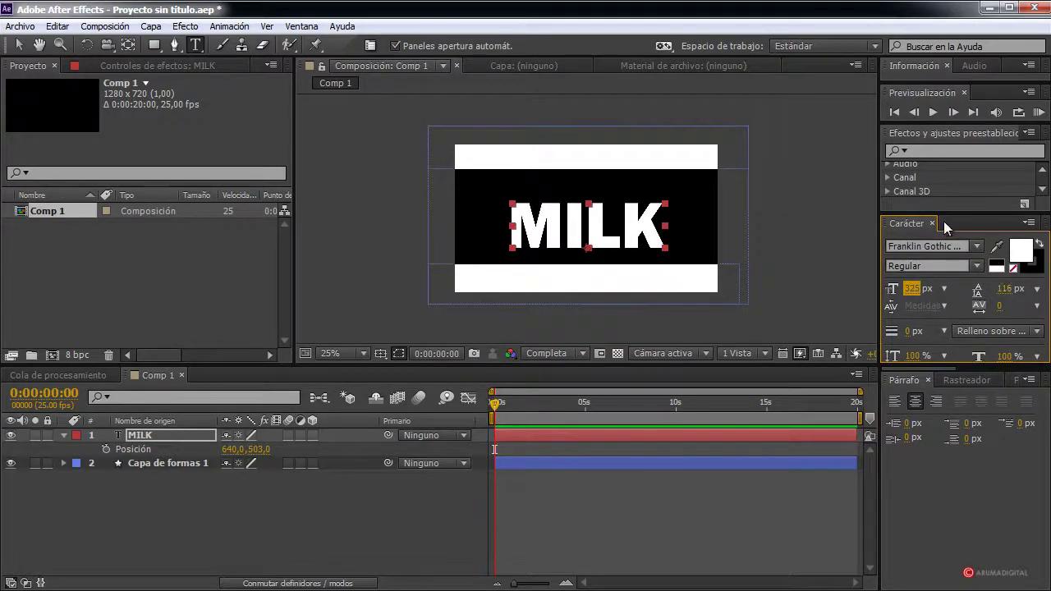
drag(951, 212, 954, 285)
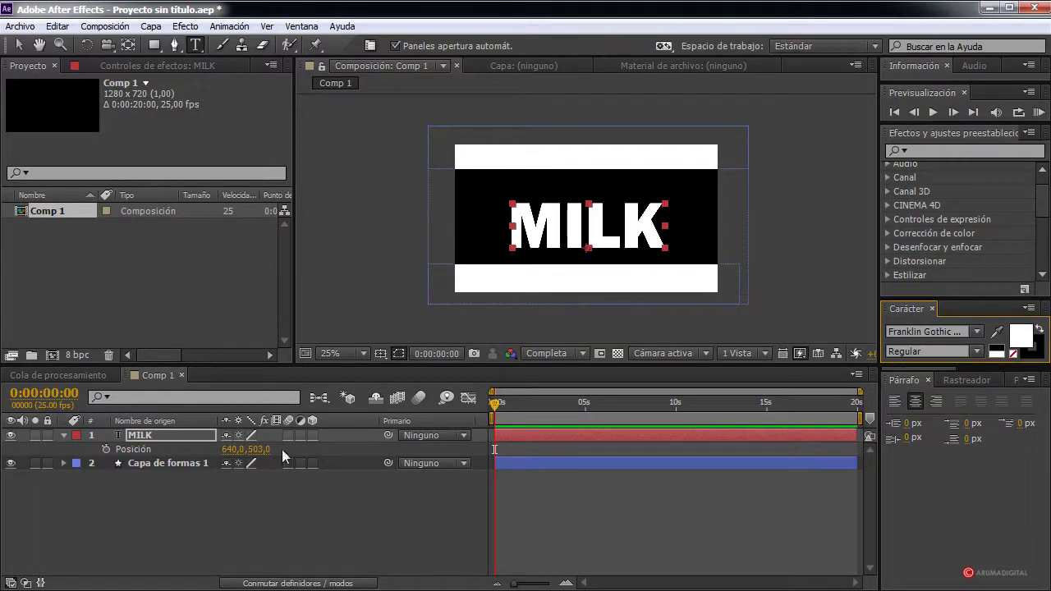
Keyframe the MILK layer's position from 640, 870 at 0:00:00:00 to 640, 461 at 0:00:04:24.
drag(261, 449, 558, 449)
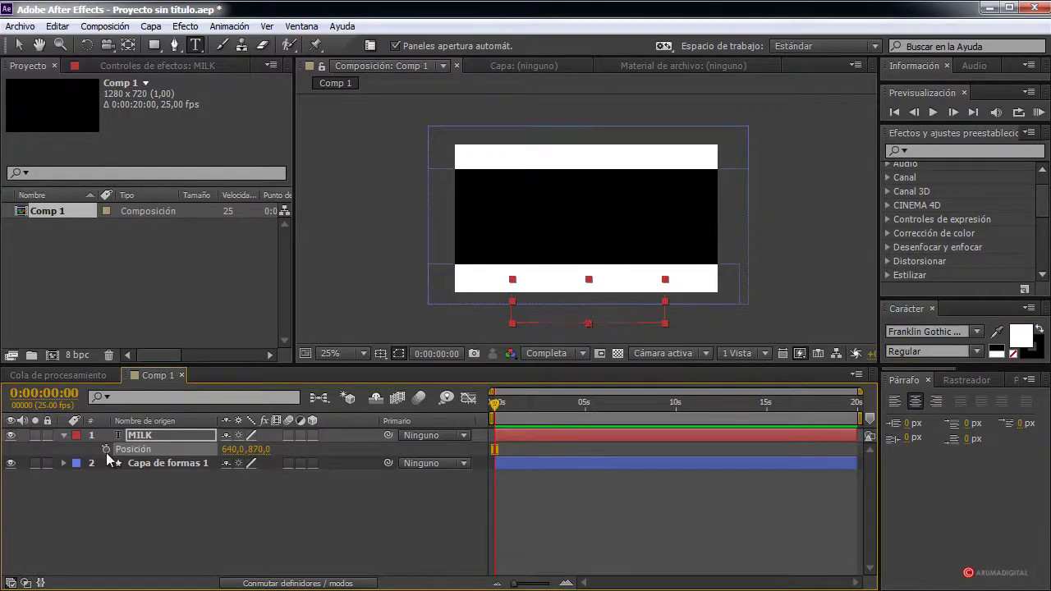
click(106, 450)
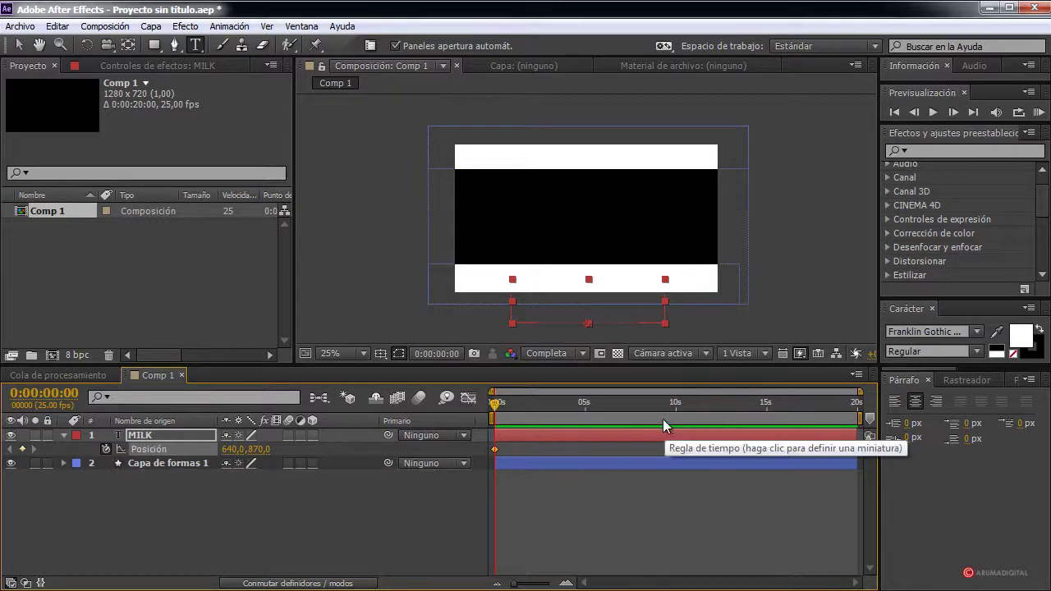
drag(497, 409, 587, 417)
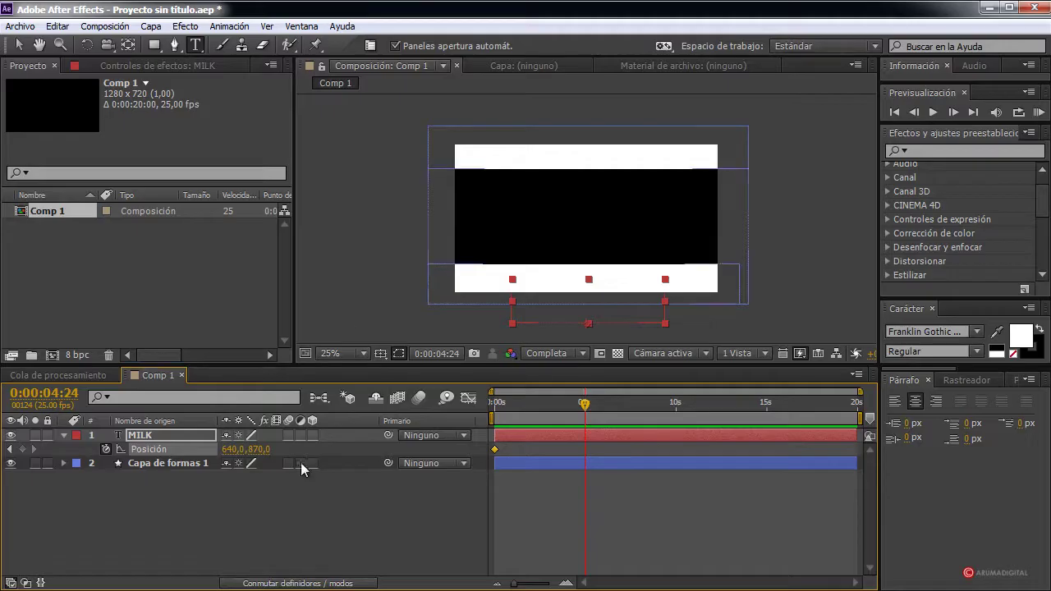
drag(263, 449, 160, 449)
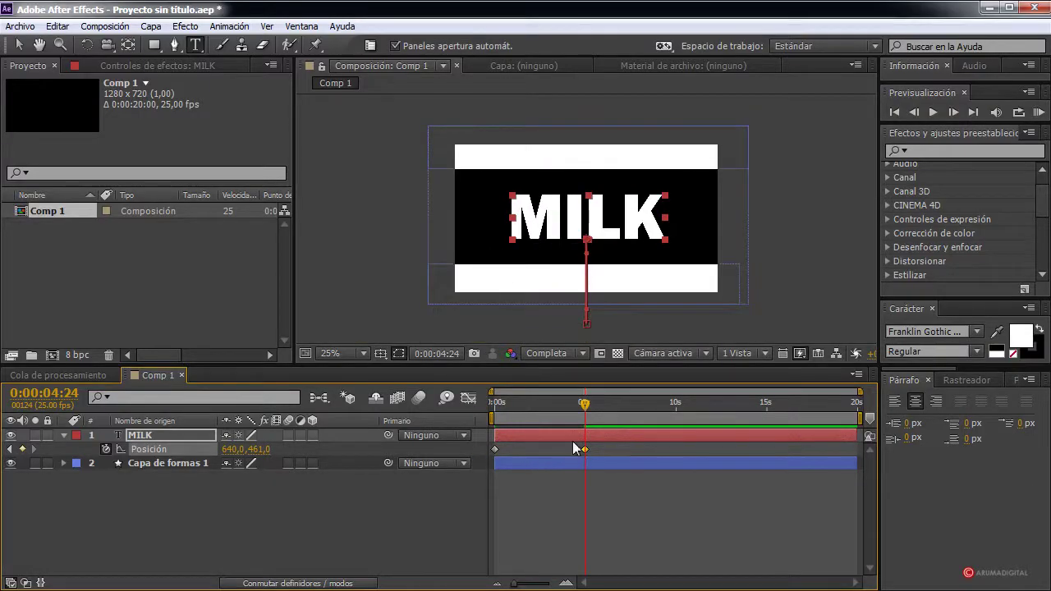
Apply Easy Ease to the end and start position keyframes of the MILK layer in the graph editor.
mouse_move(585, 404)
mouse_down()
mouse_move(488, 414)
mouse_move(579, 410)
mouse_move(509, 412)
mouse_move(573, 419)
mouse_up()
key(period)
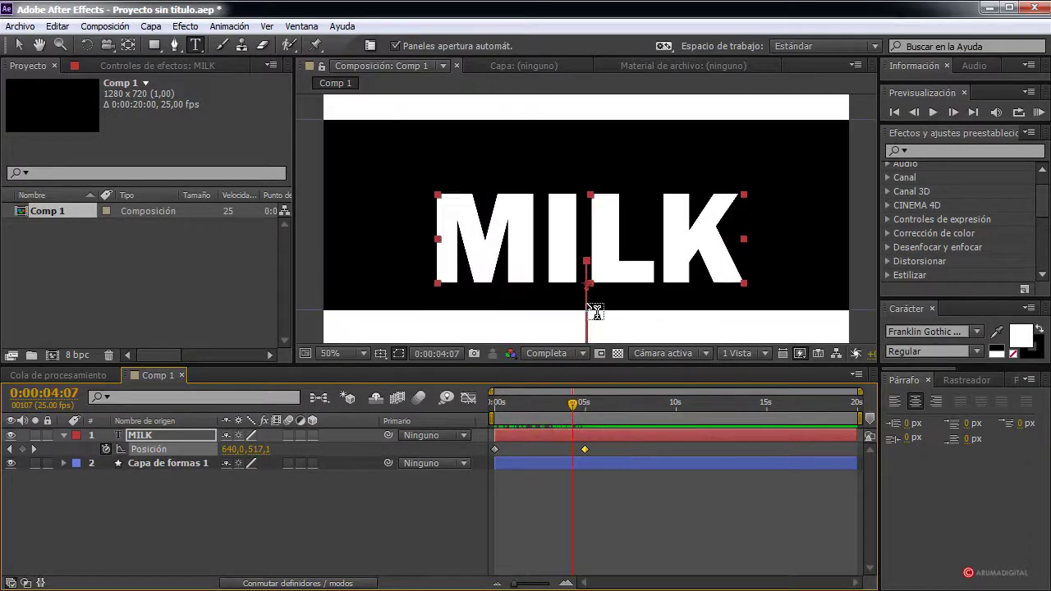
click(470, 401)
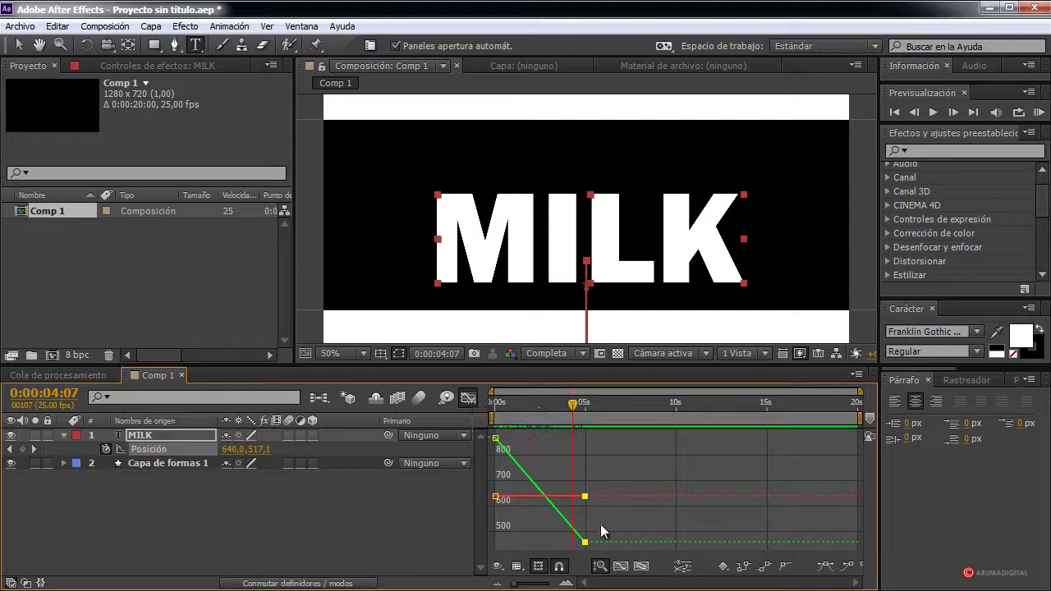
mouse_move(585, 543)
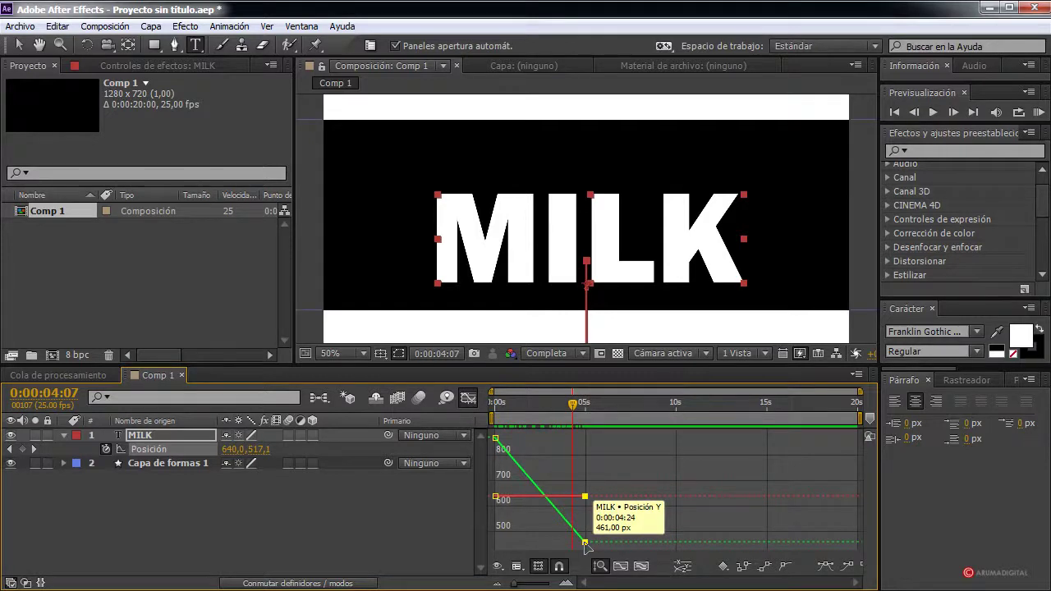
click(824, 567)
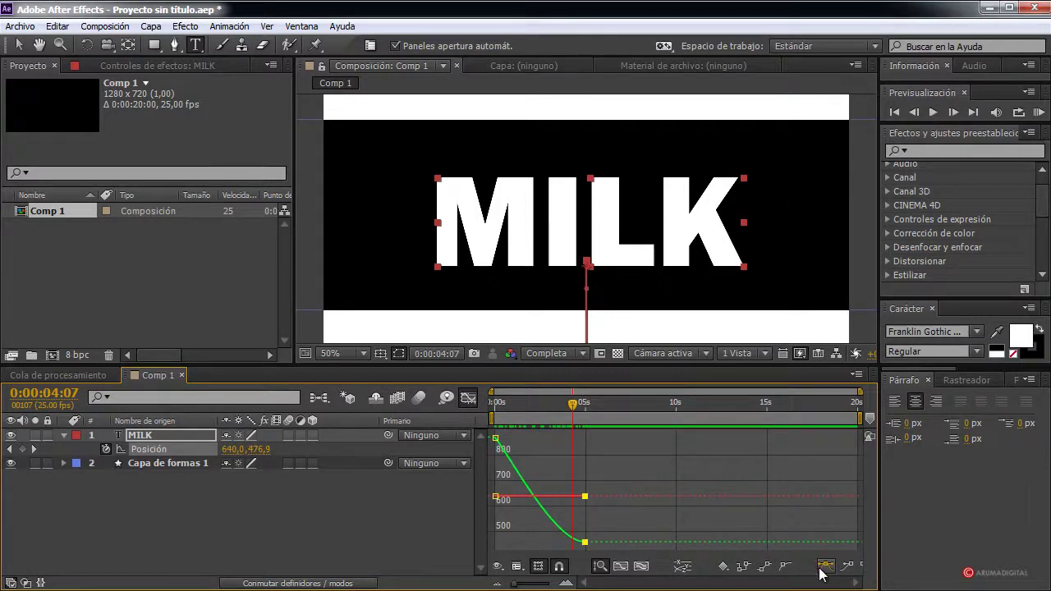
click(496, 439)
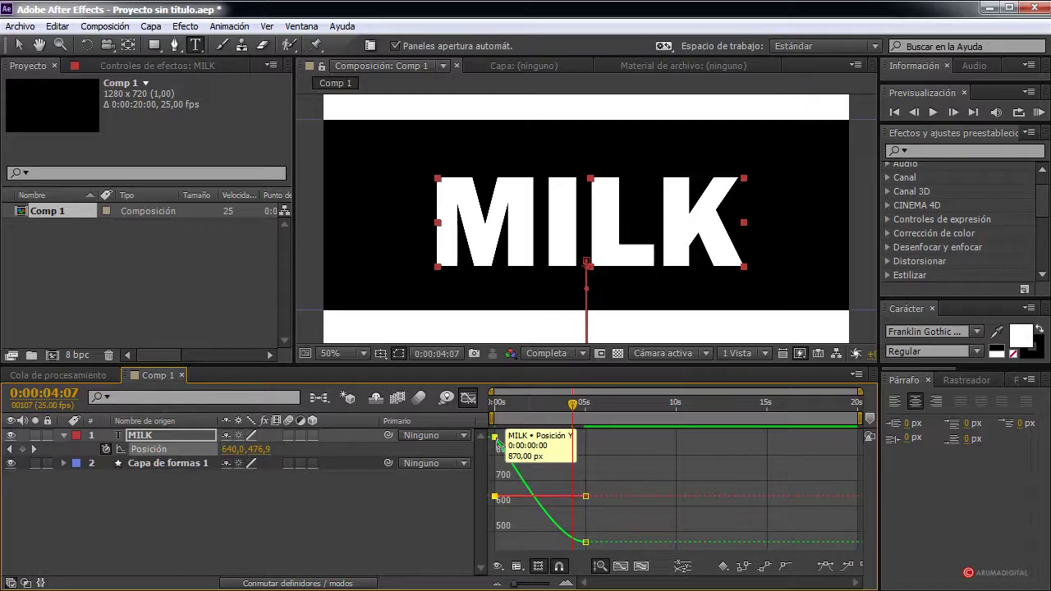
click(824, 567)
mouse_move(573, 411)
mouse_down()
mouse_move(496, 414)
mouse_move(584, 417)
mouse_up()
click(584, 543)
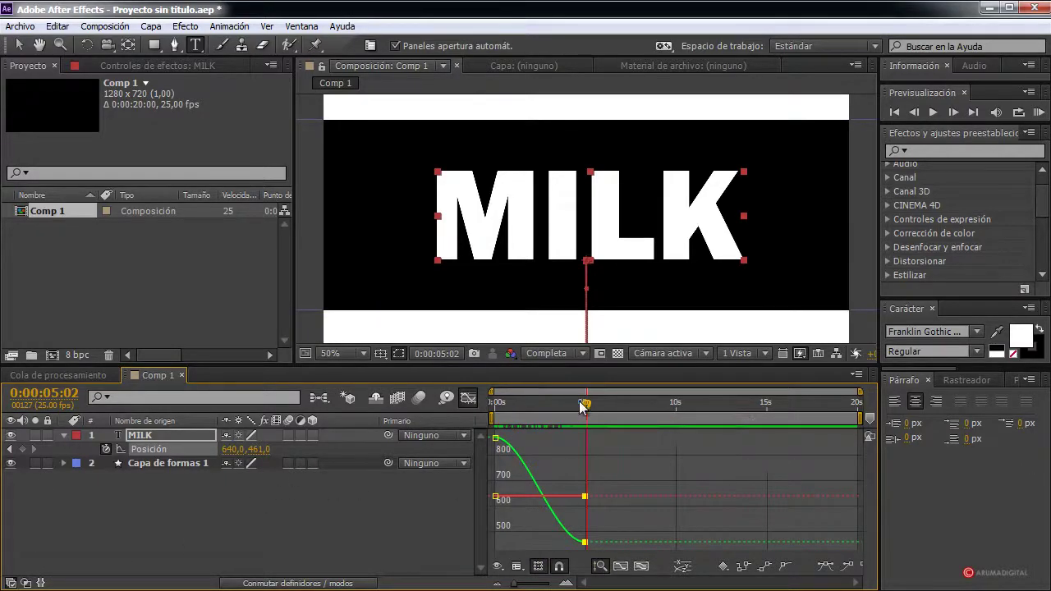
Return to 0:00:00:00, leaving the graph editor with the MILK layer's properties collapsed.
drag(585, 403, 447, 405)
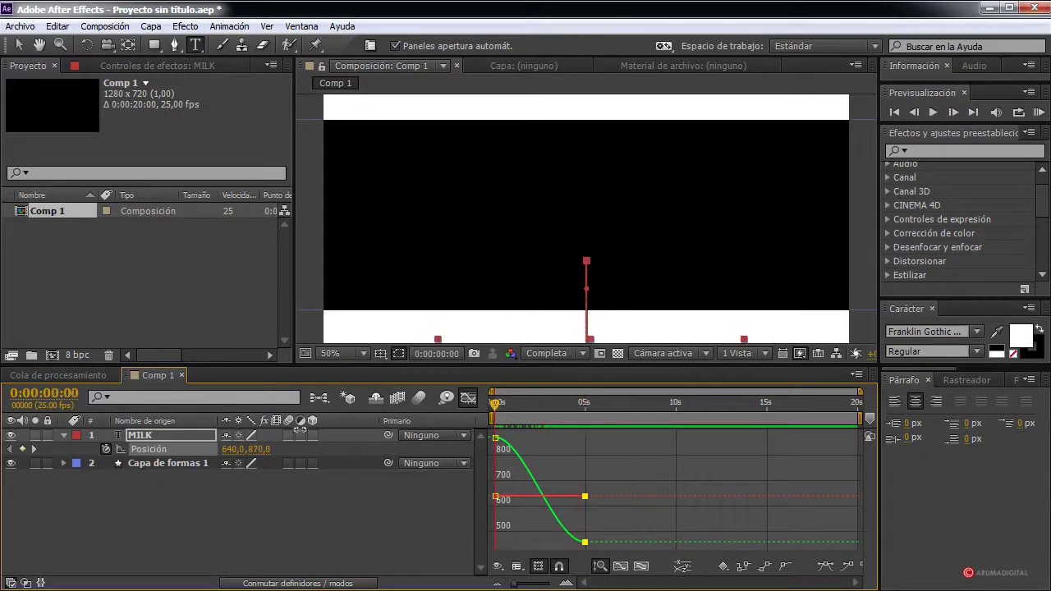
click(466, 401)
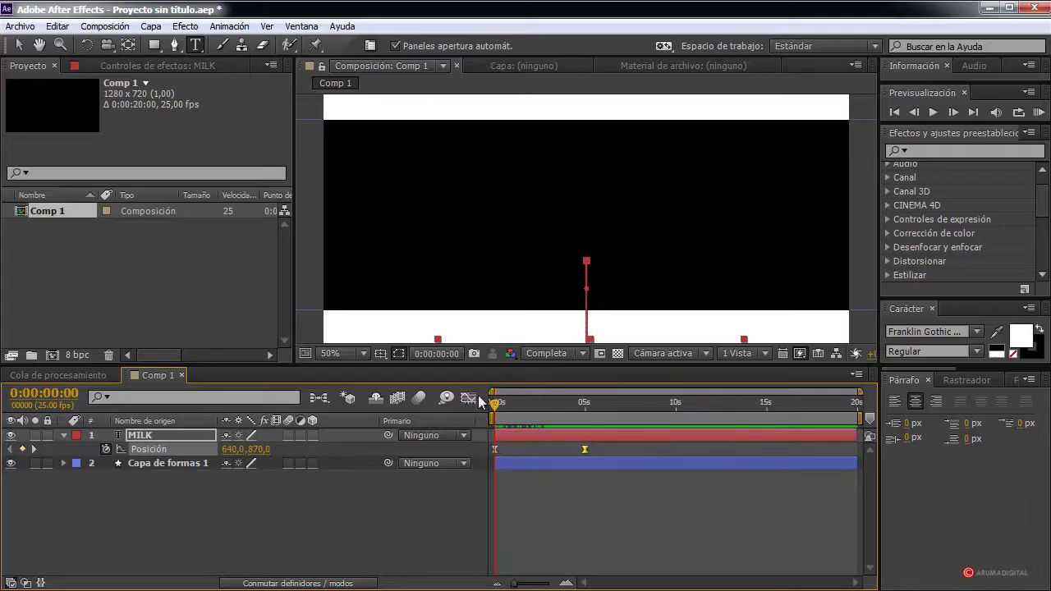
mouse_move(496, 406)
mouse_down()
mouse_move(565, 405)
mouse_move(493, 405)
mouse_up()
click(64, 435)
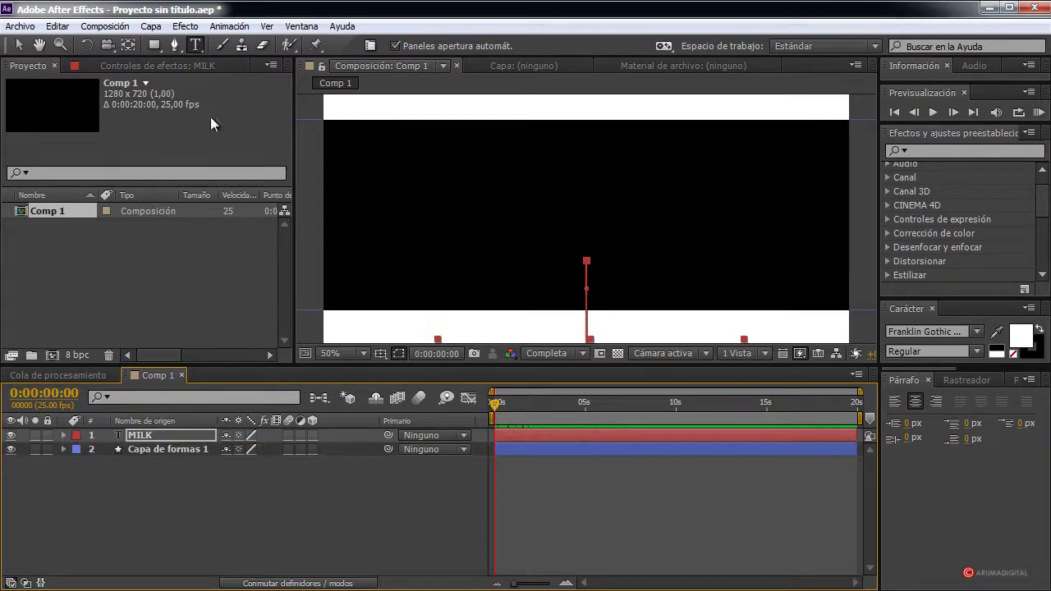
Add a white 1280 x 720 px solid above the MILK layer and search the effects for "parti".
click(148, 27)
mouse_move(173, 46)
click(560, 66)
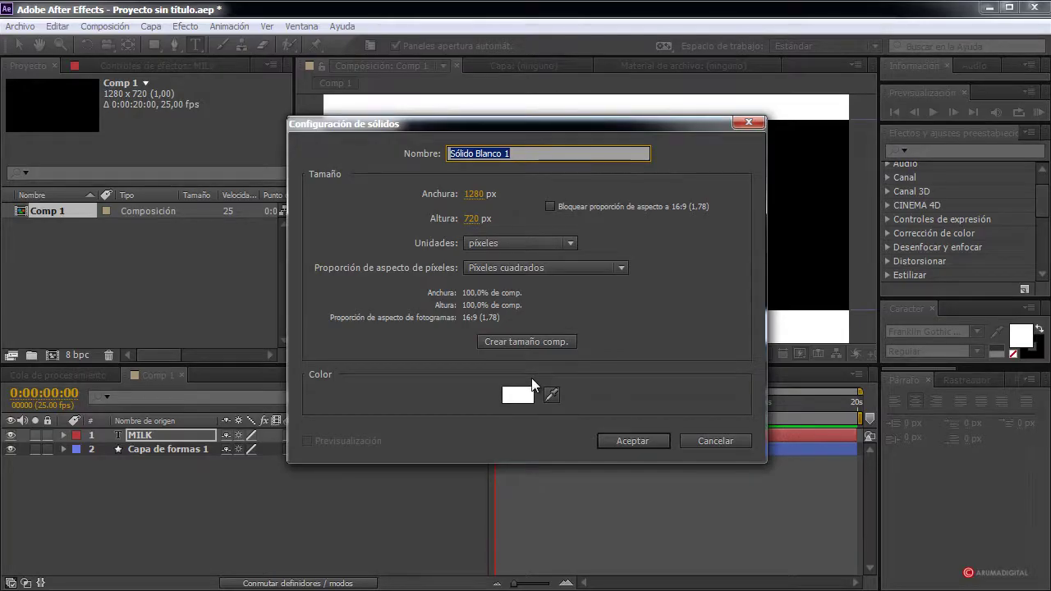
click(631, 442)
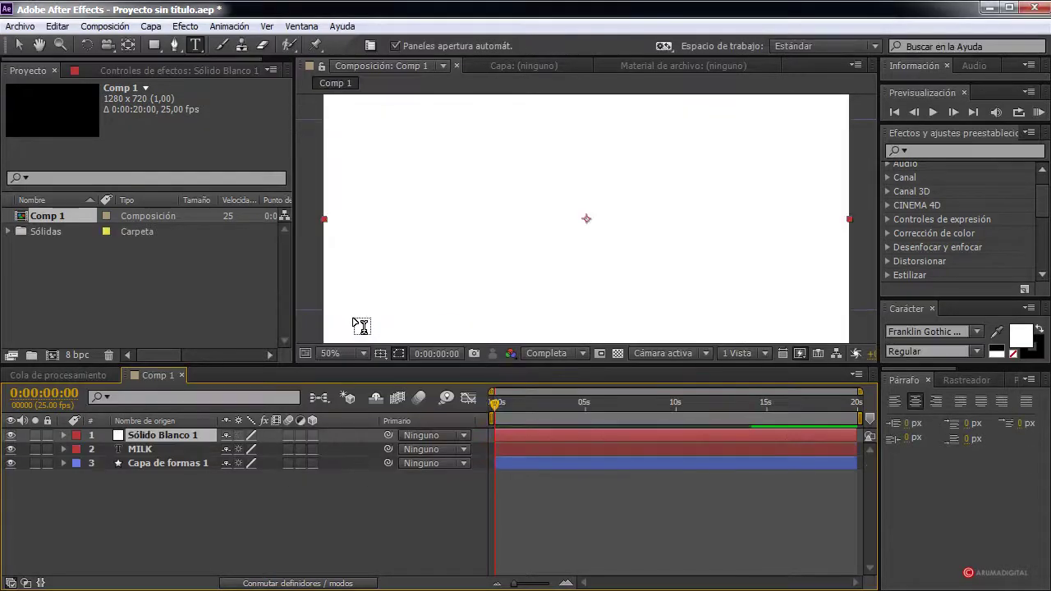
click(948, 155)
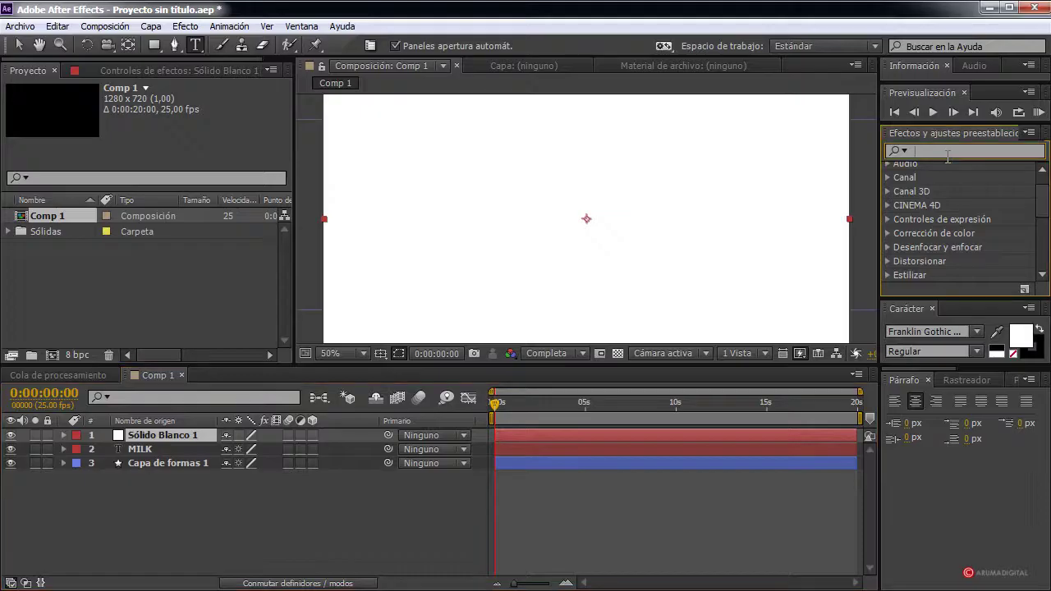
text(parti)
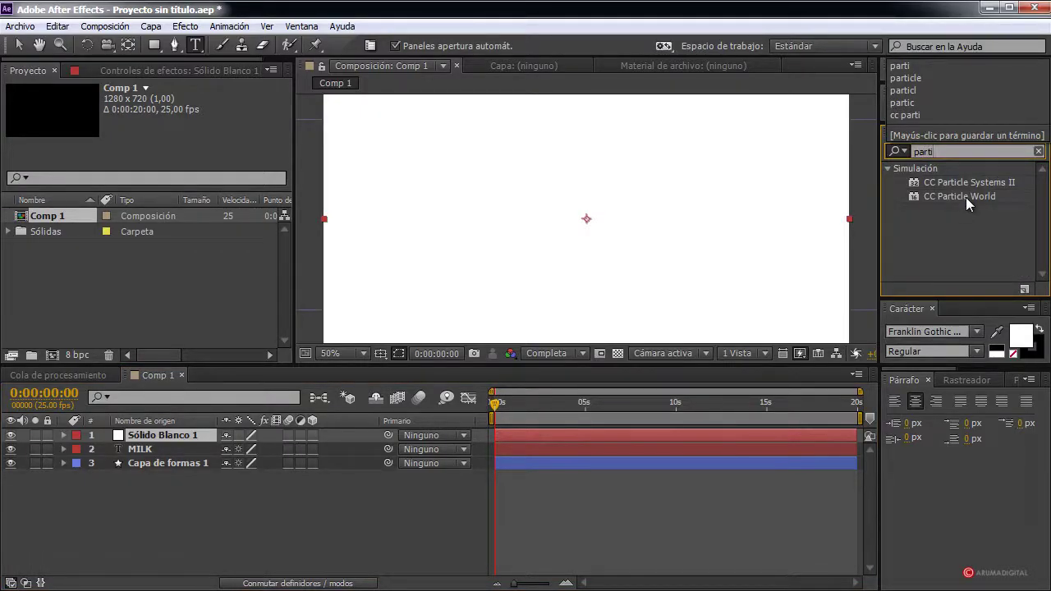
drag(966, 197, 613, 221)
key(v)
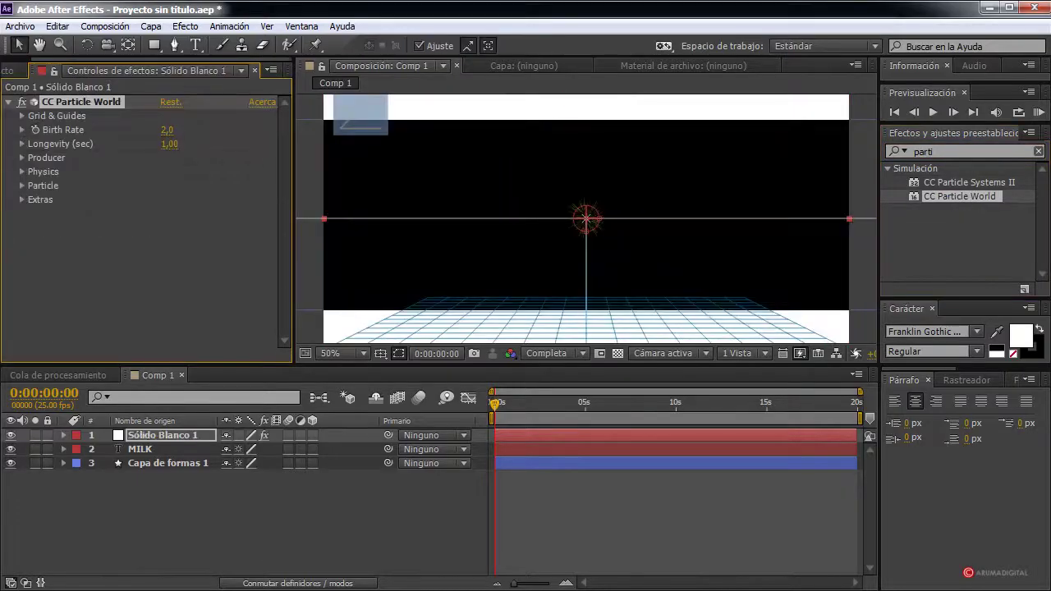
click(21, 158)
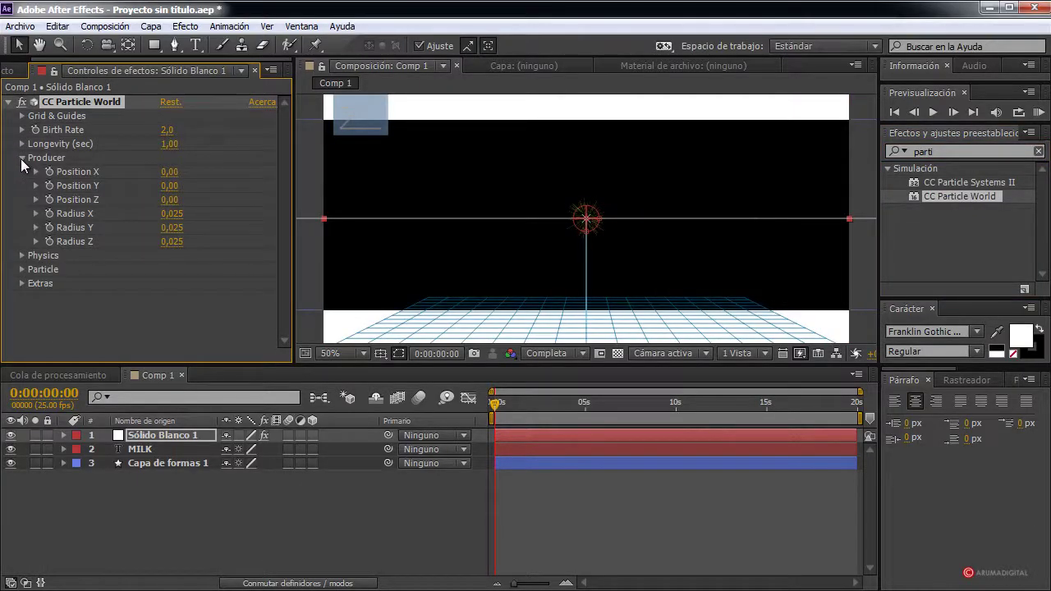
click(22, 158)
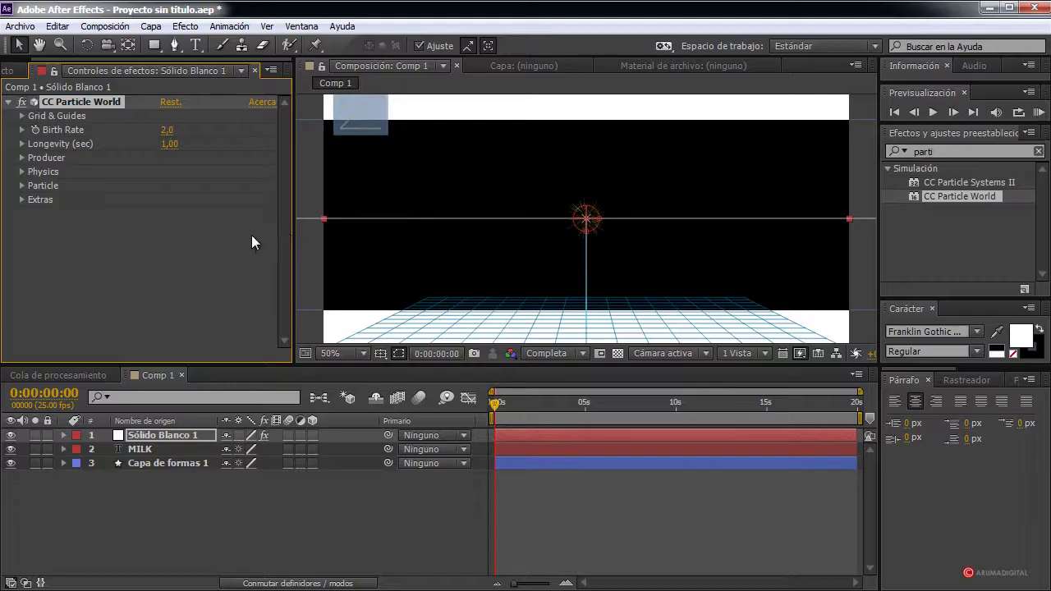
key(Delete)
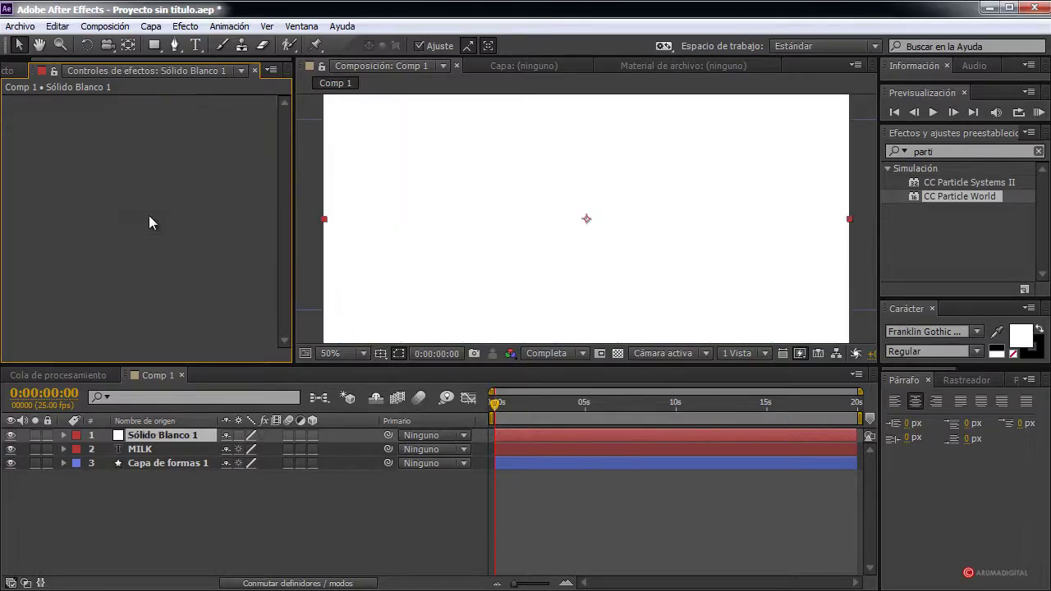
Apply CC Particle Systems II to the white solid and preview the particles in the first second.
drag(955, 182, 518, 236)
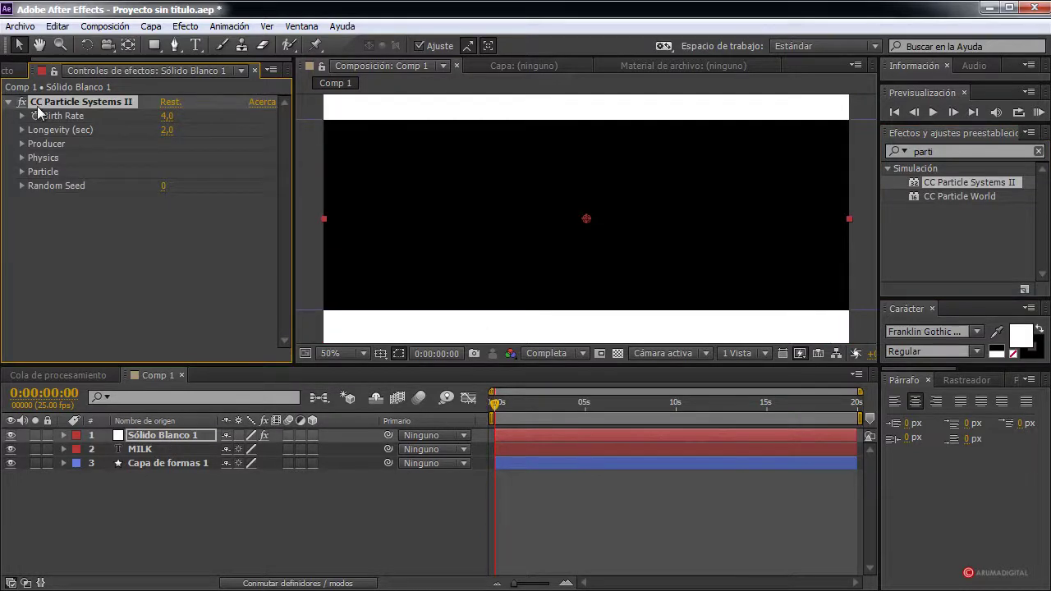
drag(497, 407, 510, 408)
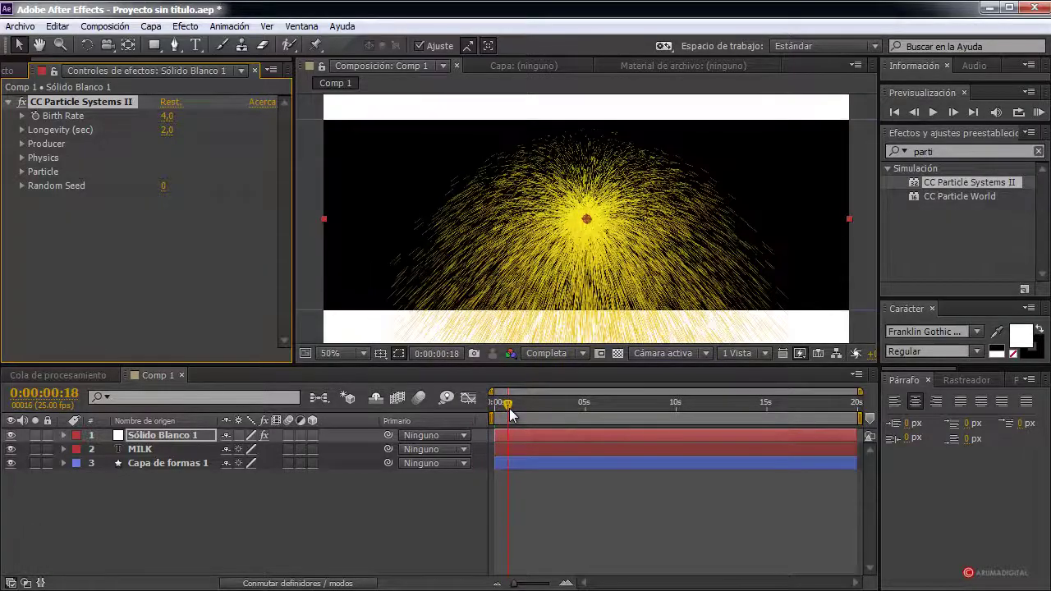
Set the particle producer's Position to 640, 82 and Radius X to 177, with Longevity 3.3 and Birth Rate 0.1.
click(23, 144)
drag(224, 158, 7, 147)
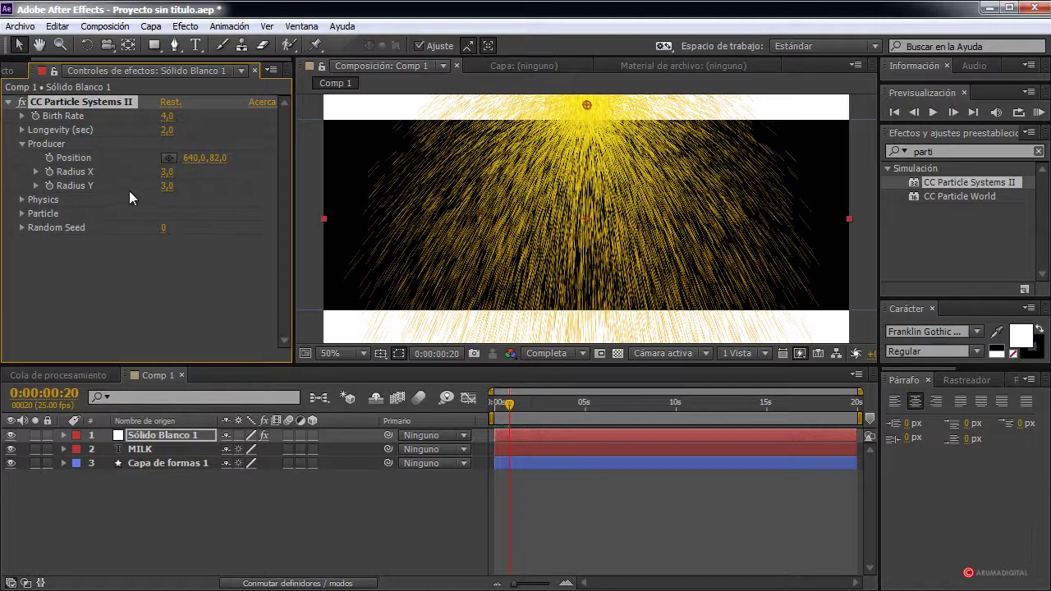
drag(166, 172, 305, 169)
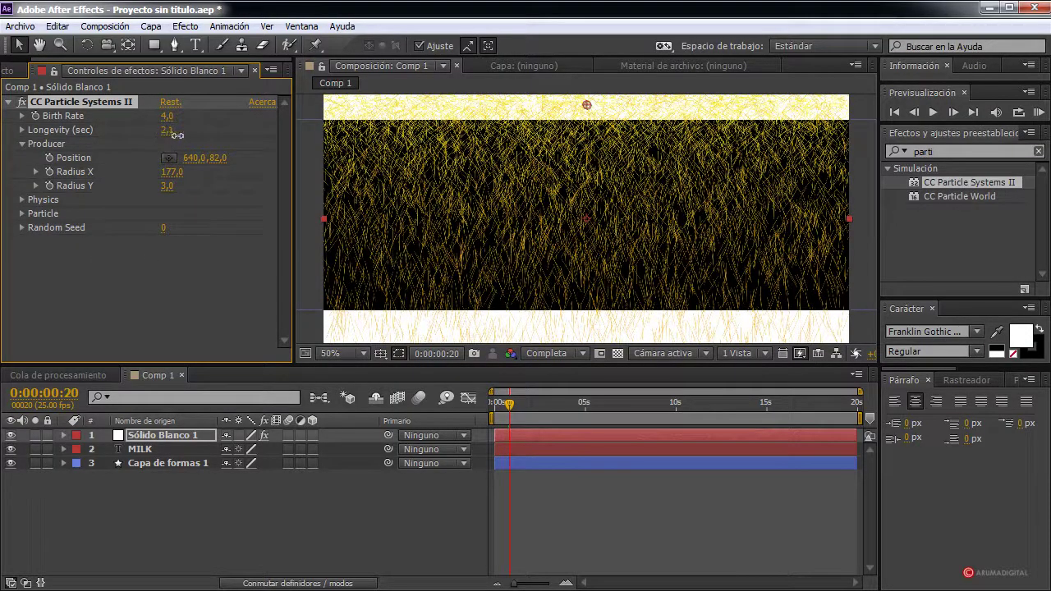
drag(200, 133, 254, 130)
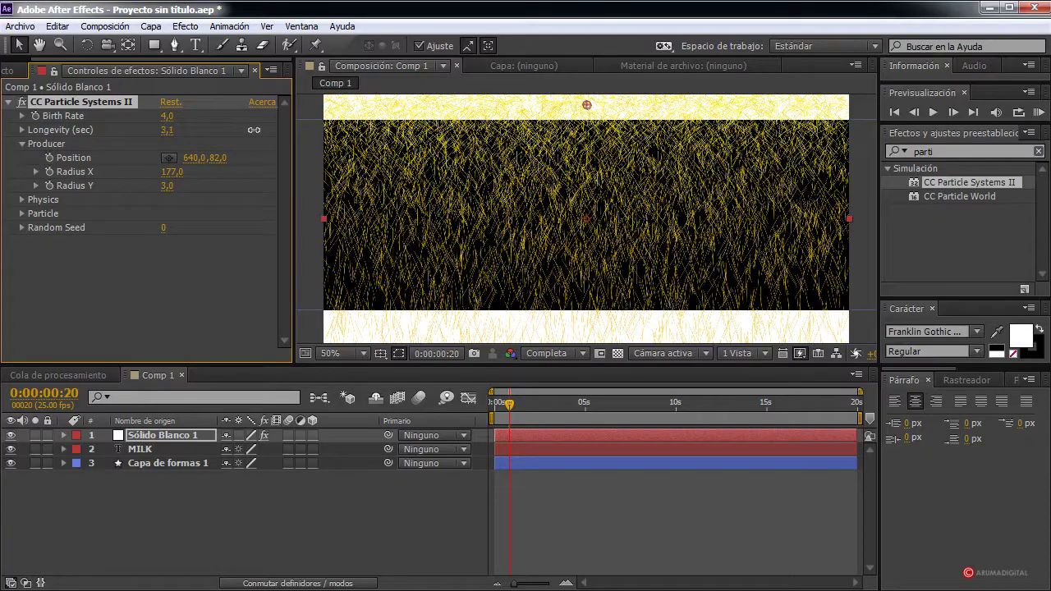
drag(168, 115, 136, 114)
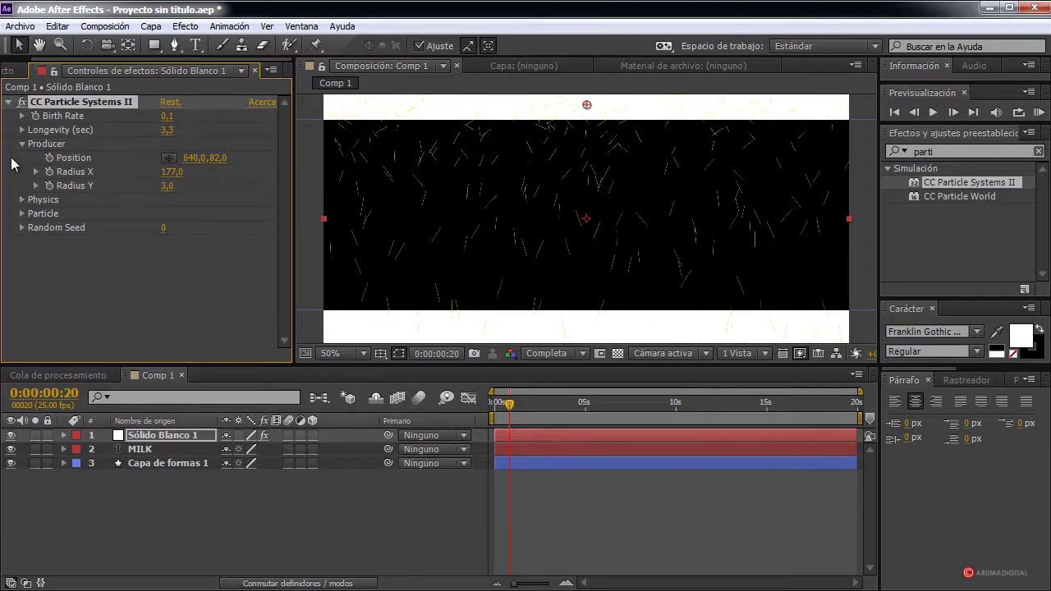
Set the particle physics Animation to Jet Sideways and Velocity to 0.03.
click(21, 200)
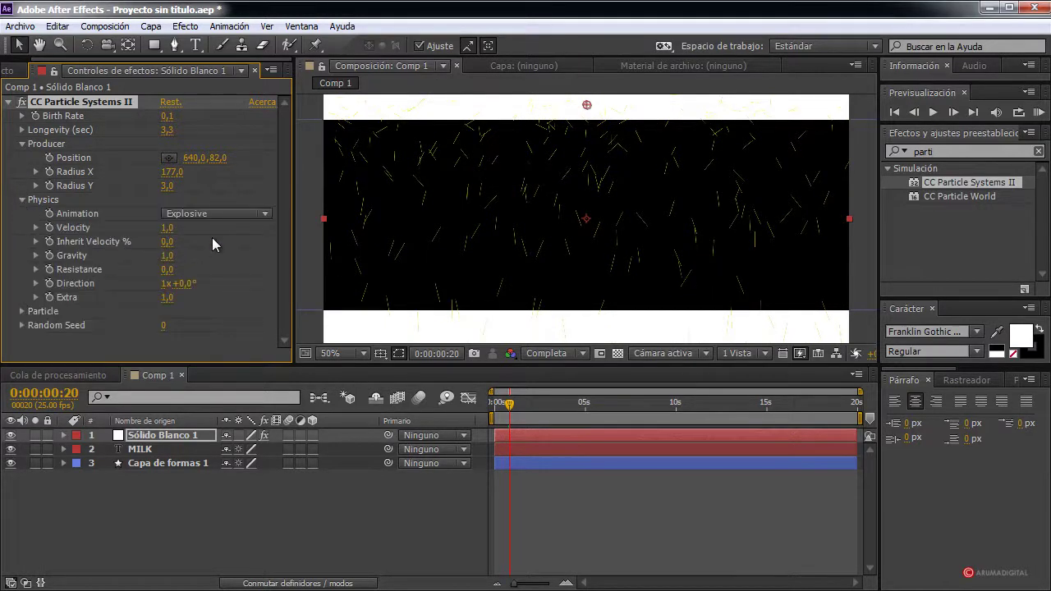
mouse_move(509, 404)
mouse_down()
mouse_move(498, 411)
mouse_move(520, 410)
mouse_up()
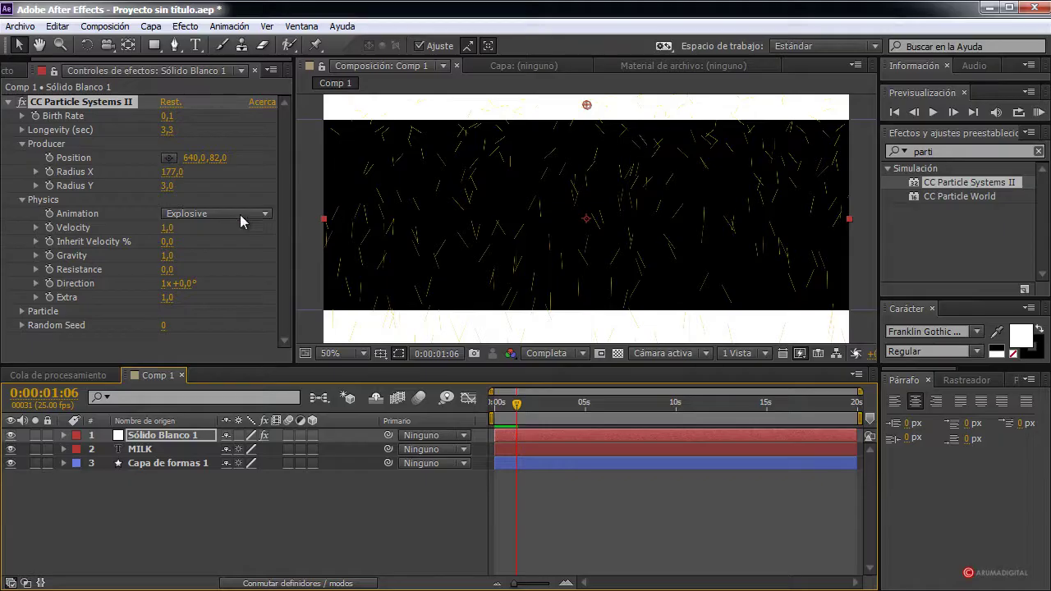
click(217, 214)
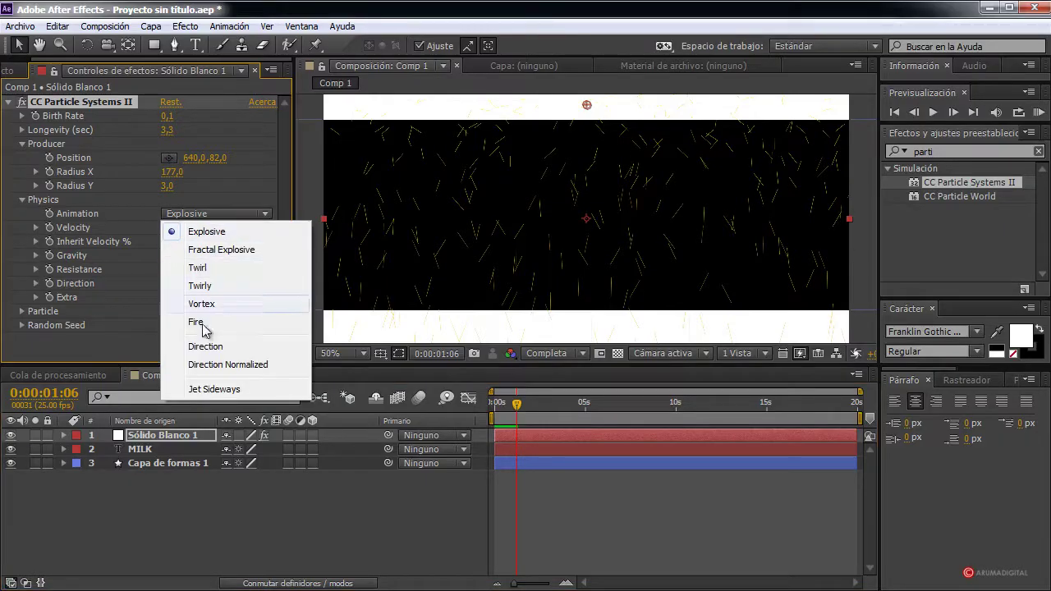
click(201, 388)
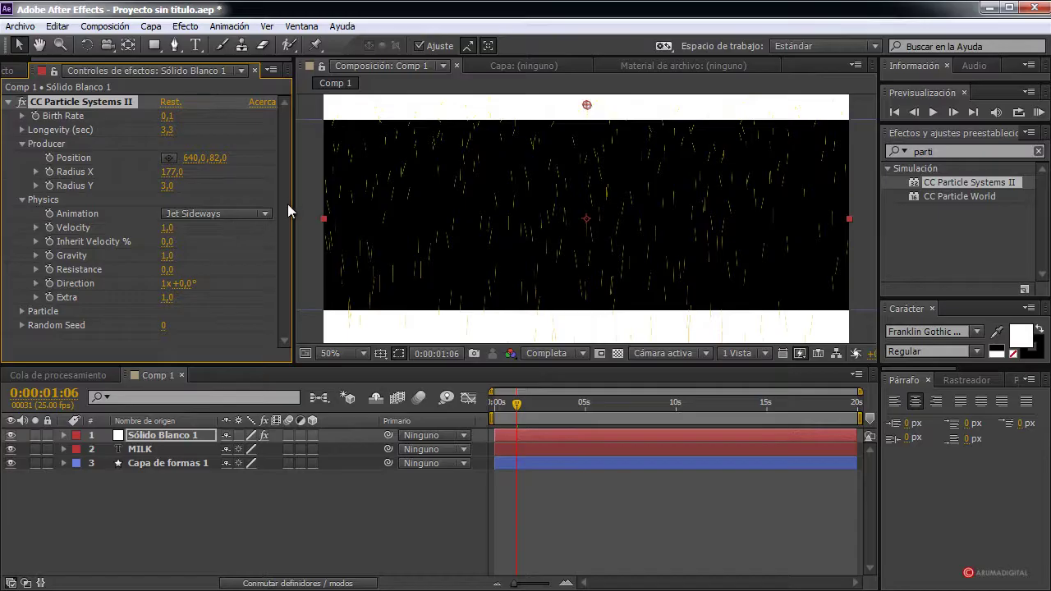
click(167, 228)
text(0,0)
key(Return)
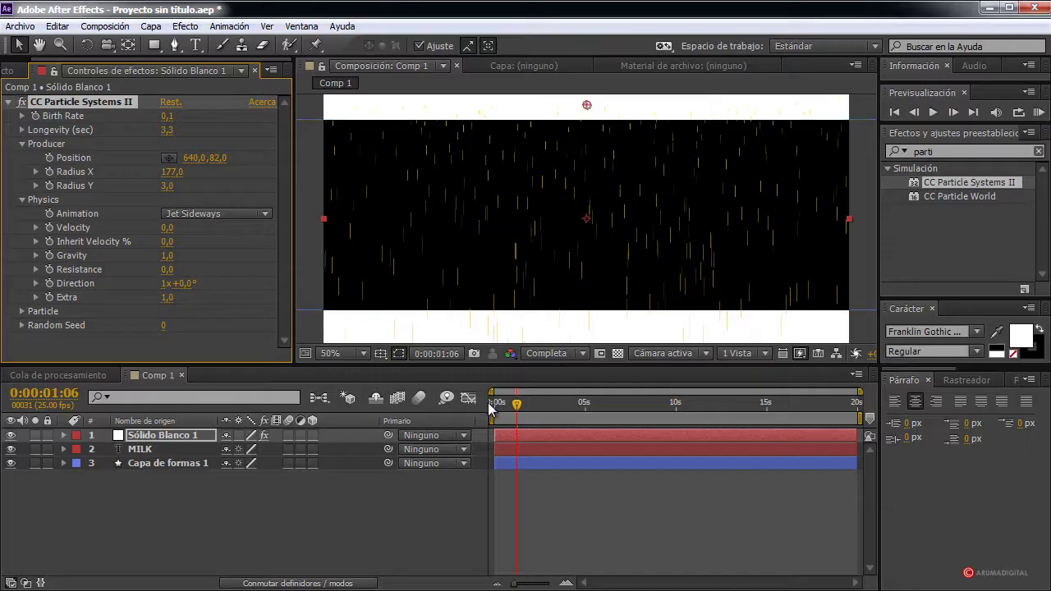
Preview the falling particles and set their Gravity to 0.0.
mouse_move(516, 403)
mouse_down()
mouse_move(497, 408)
mouse_move(506, 413)
mouse_up()
key(space)
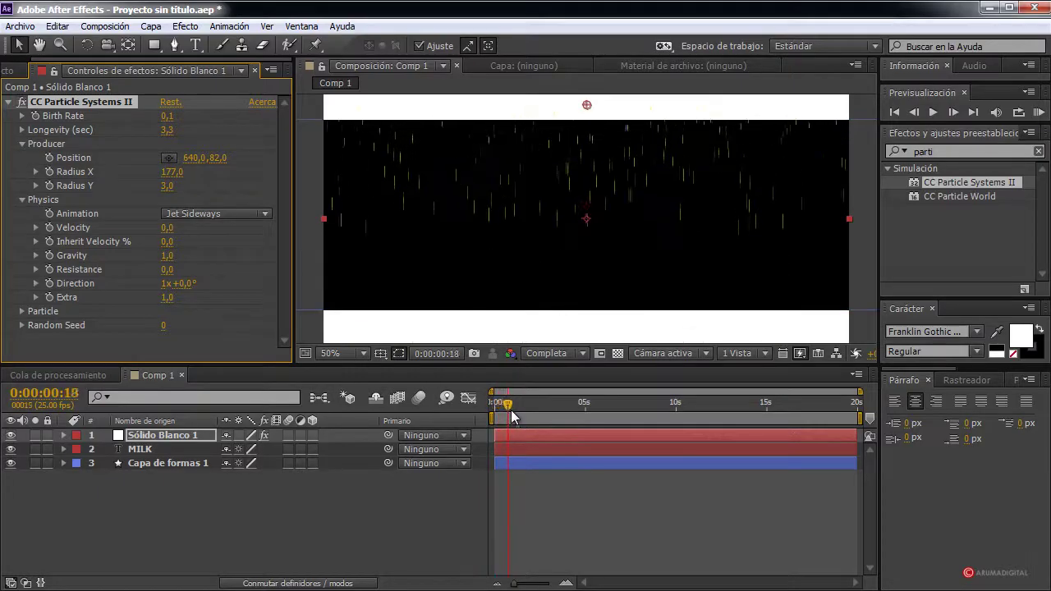
click(167, 256)
text(0)
key(Return)
click(165, 255)
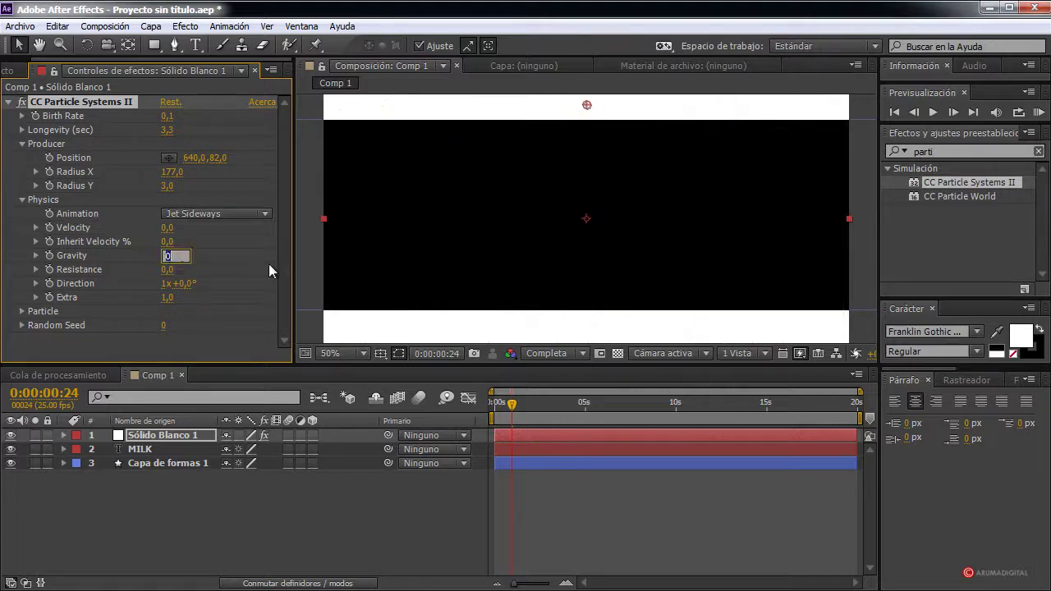
text(0)
key(Return)
Raise the particles' Longevity to 8.2 seconds, checking the result around the five-second mark.
drag(507, 408, 594, 406)
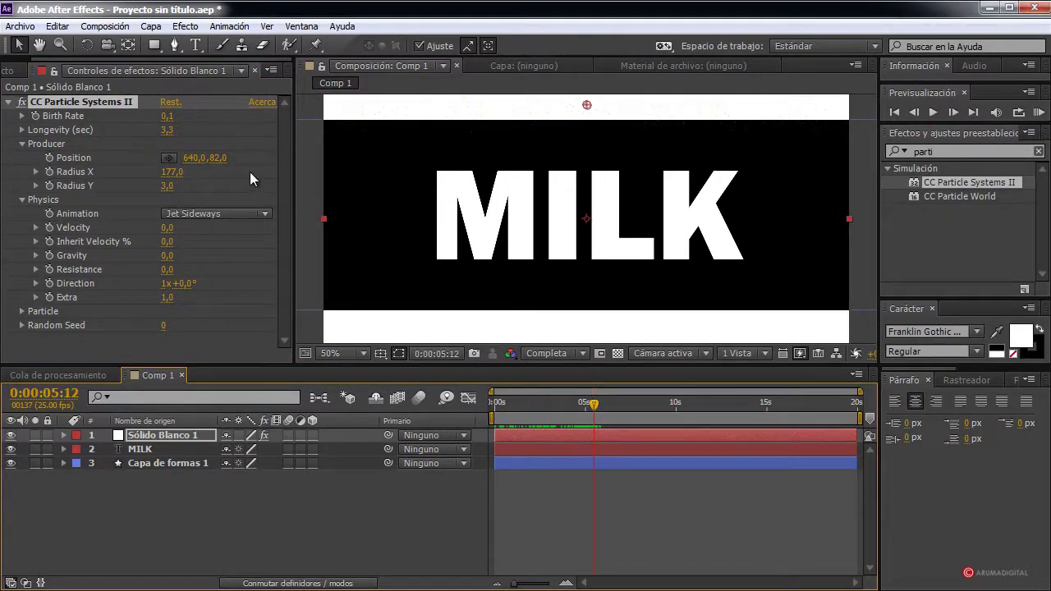
drag(168, 130, 535, 159)
mouse_move(591, 404)
mouse_down()
mouse_move(471, 407)
mouse_move(601, 403)
mouse_move(580, 393)
mouse_move(521, 402)
mouse_move(583, 403)
mouse_up()
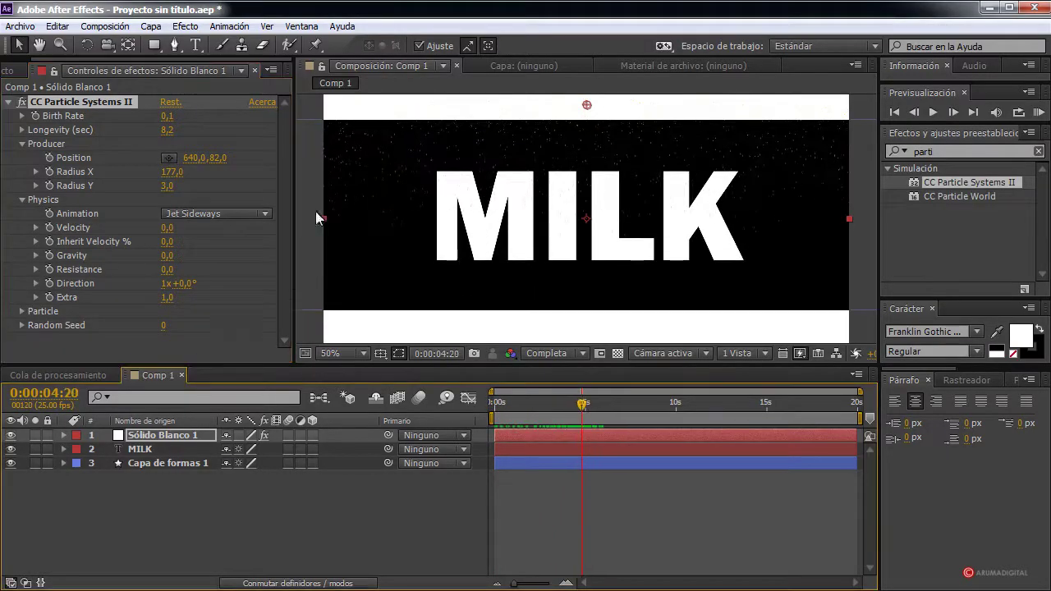
Set the particles' Velocity to 0.0 and preview the animation up to 0:00:05:23.
click(22, 311)
scroll(203, 294, down, 3)
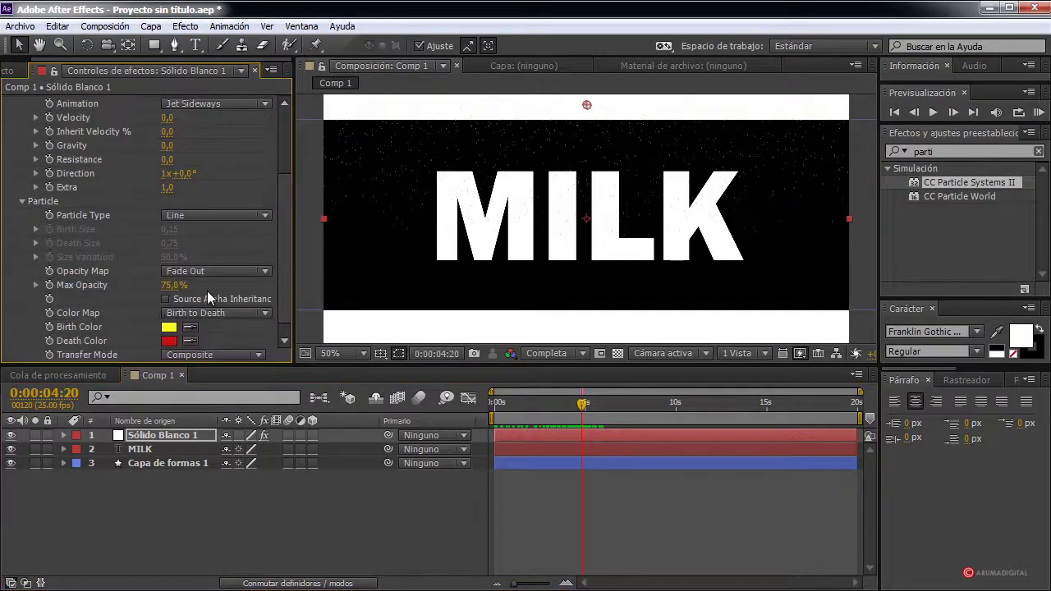
scroll(198, 263, up, 1)
click(168, 155)
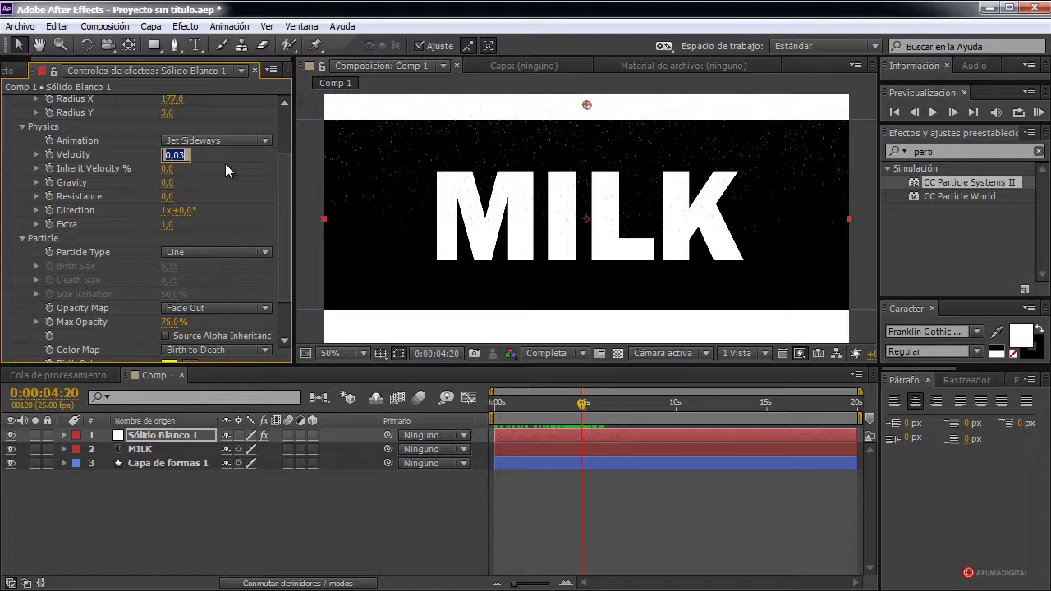
text(0)
key(Return)
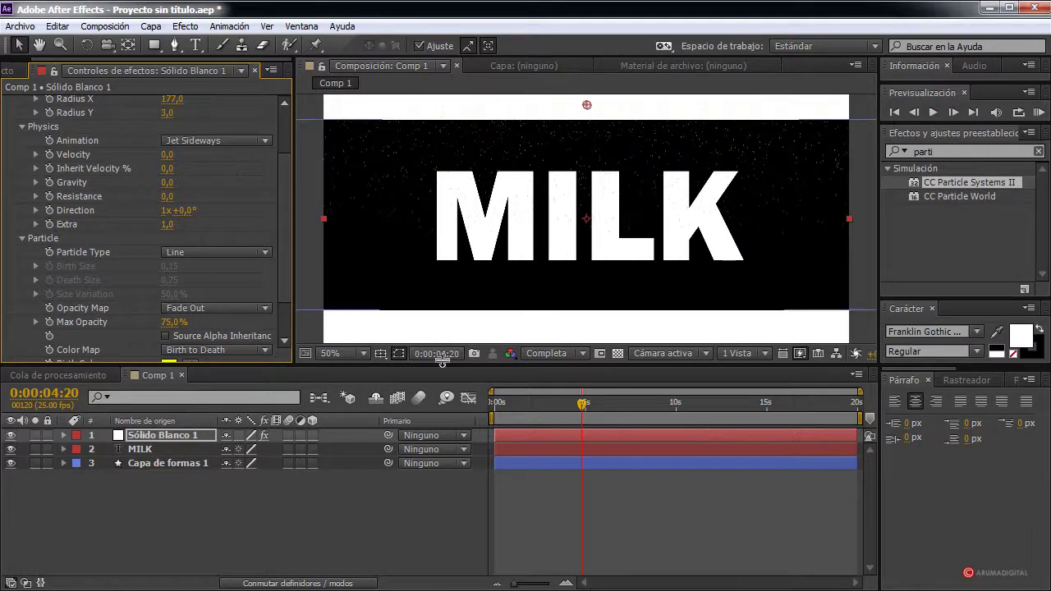
drag(509, 403, 602, 408)
Try Shaded Sphere as the Particle Type and settle on Faded Sphere.
drag(284, 201, 296, 236)
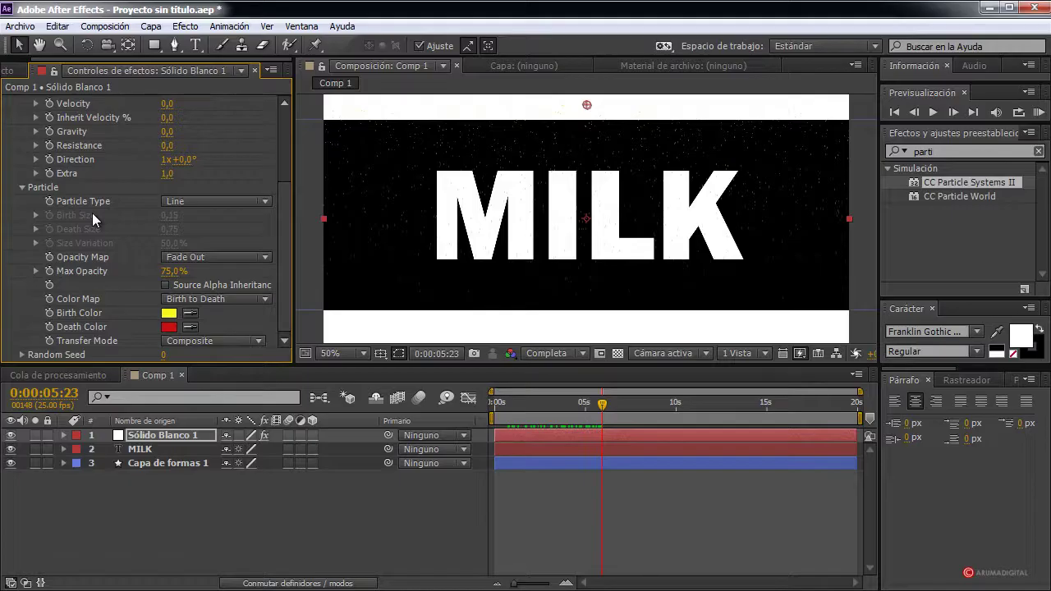
click(205, 201)
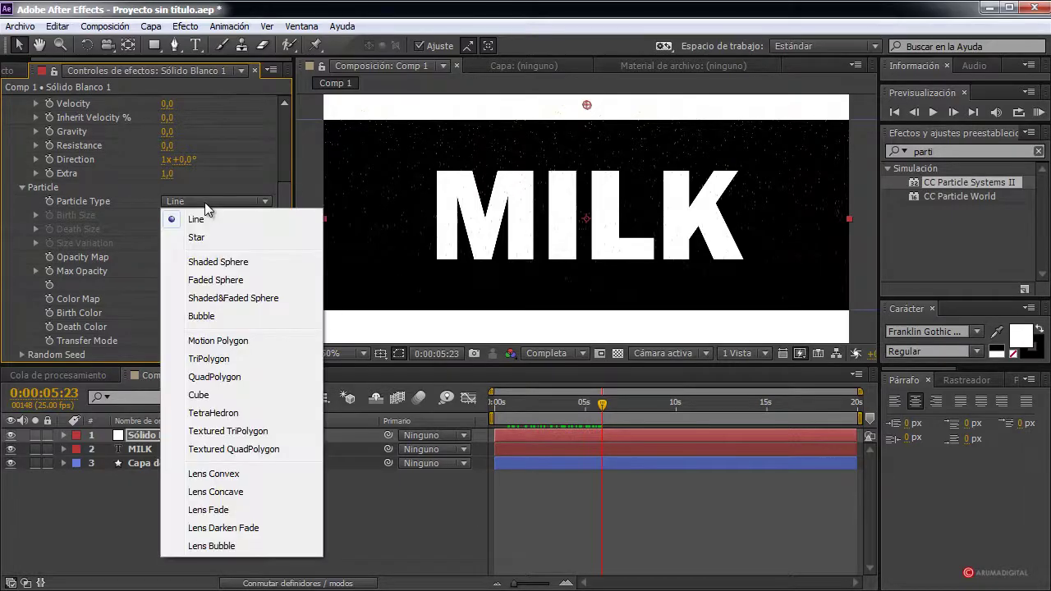
click(210, 260)
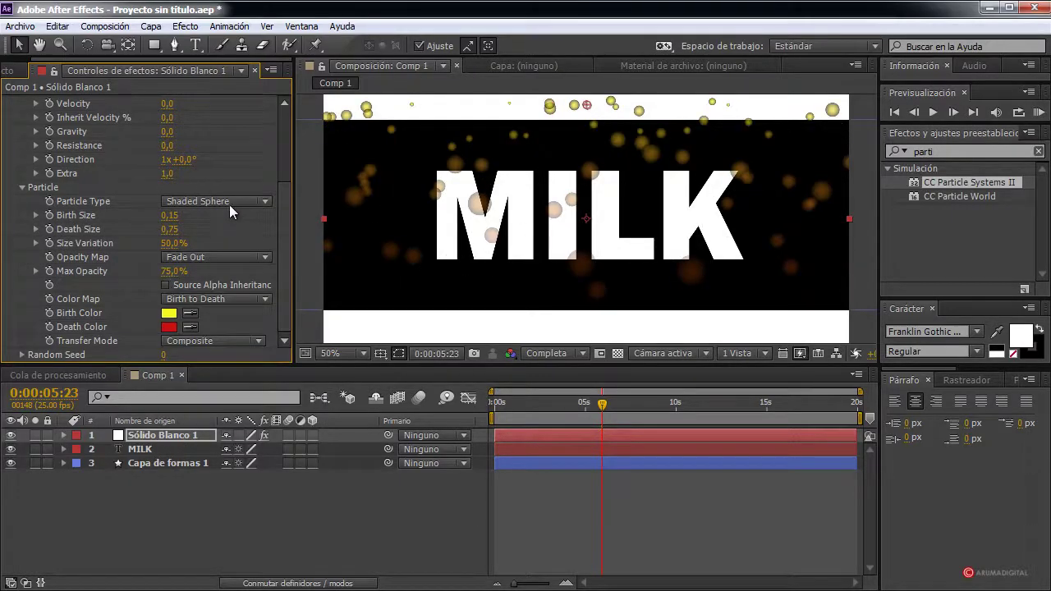
click(231, 213)
click(211, 280)
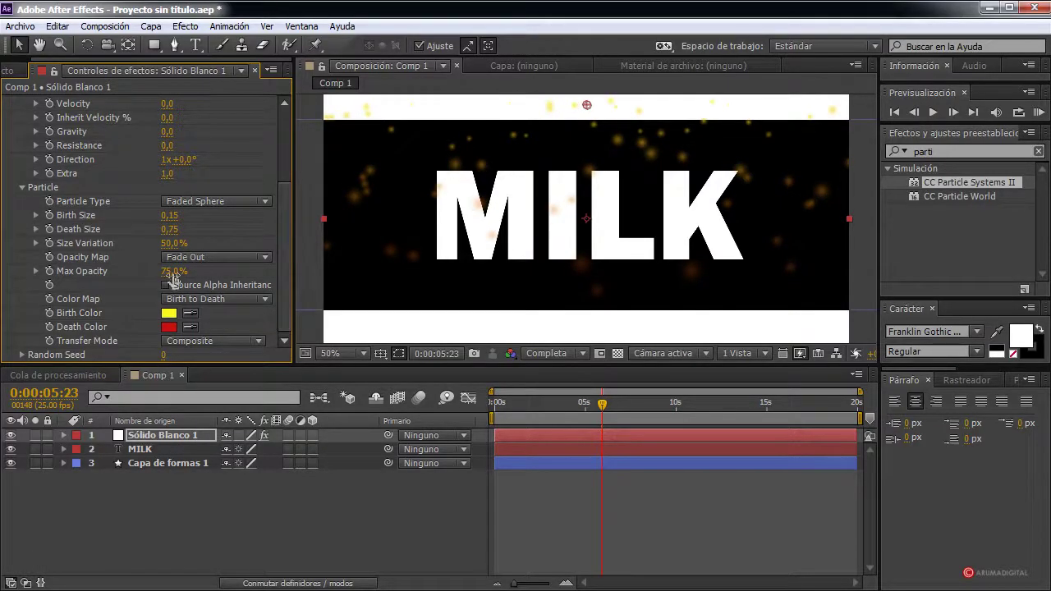
Set the particles' Max Opacity to 100% and change both the Birth Color and Death Color to white (FFFFFF).
drag(174, 272, 259, 271)
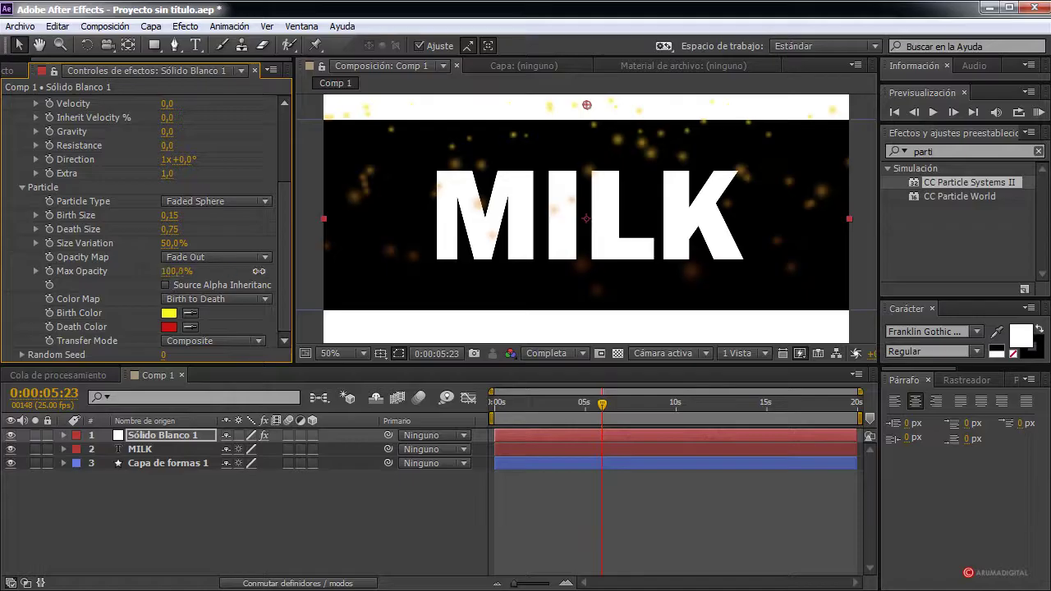
click(170, 313)
drag(547, 362, 479, 301)
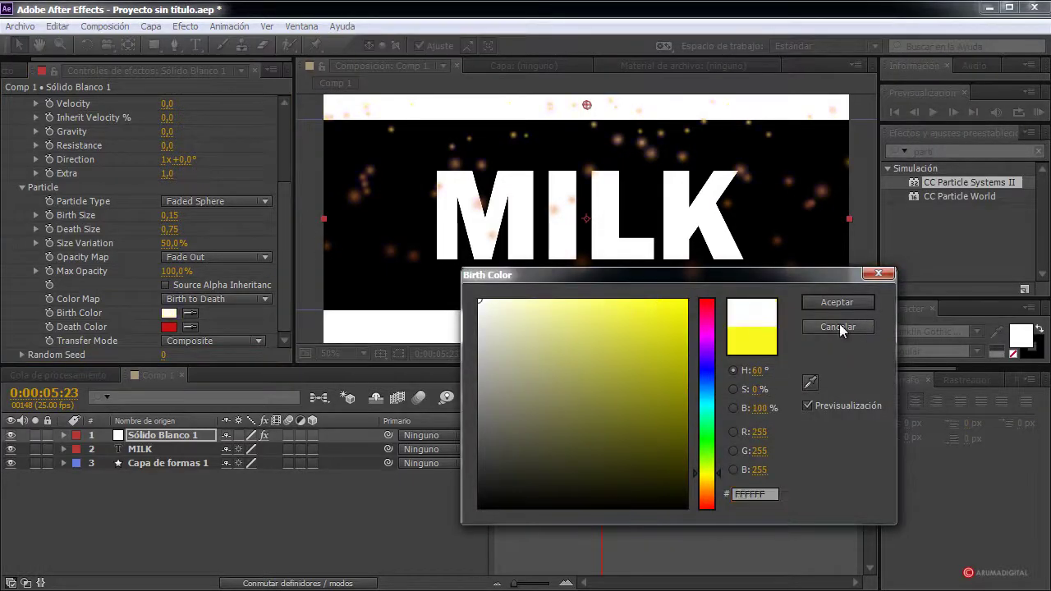
click(833, 302)
click(170, 327)
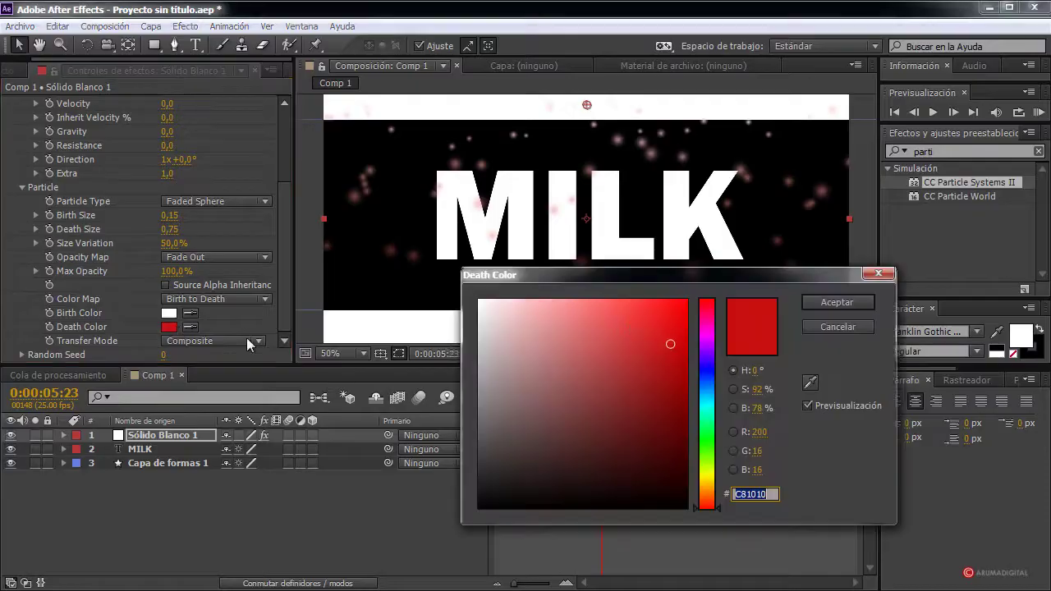
drag(525, 443, 478, 301)
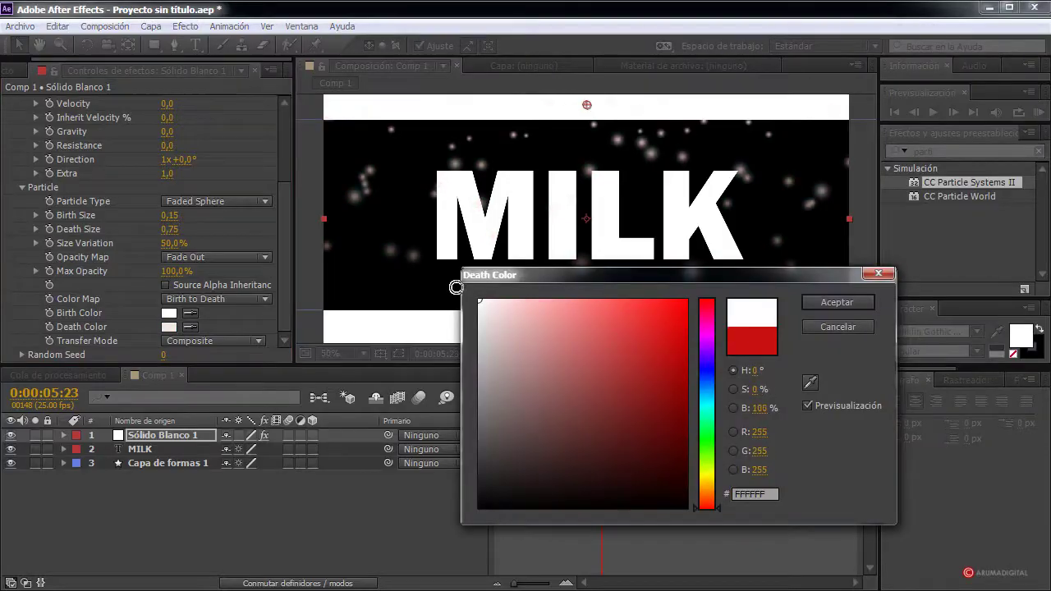
click(840, 306)
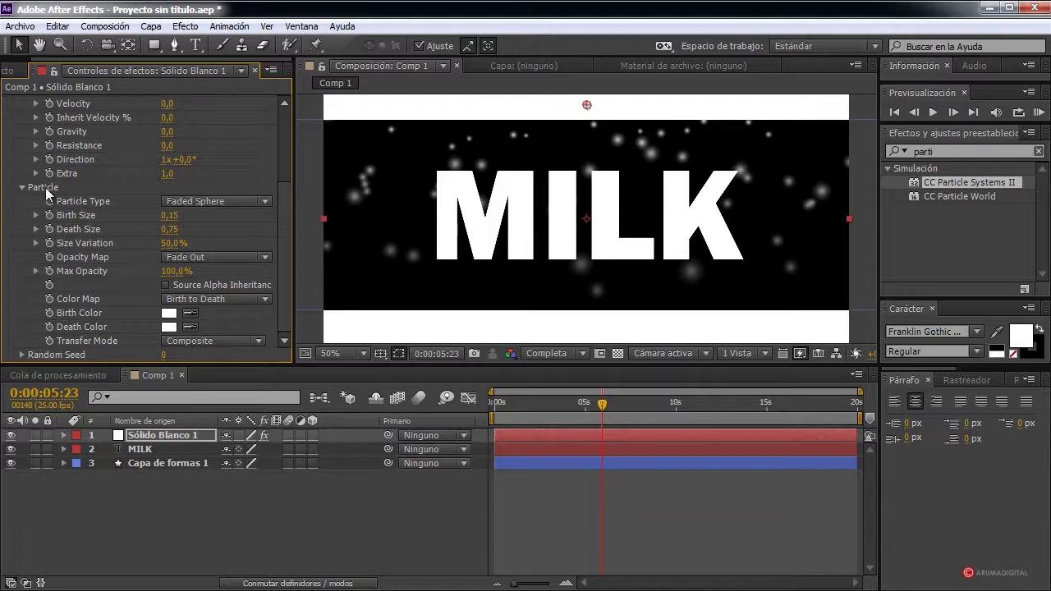
Find the Niveles effect and apply it to the Sólido Blanco 1 particle layer.
click(22, 188)
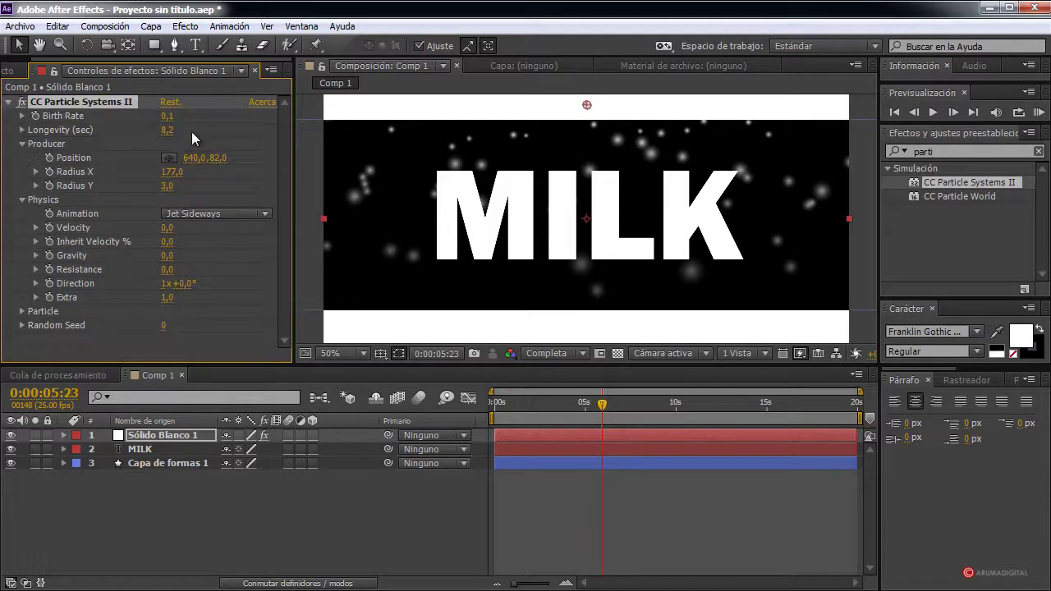
click(23, 144)
click(953, 151)
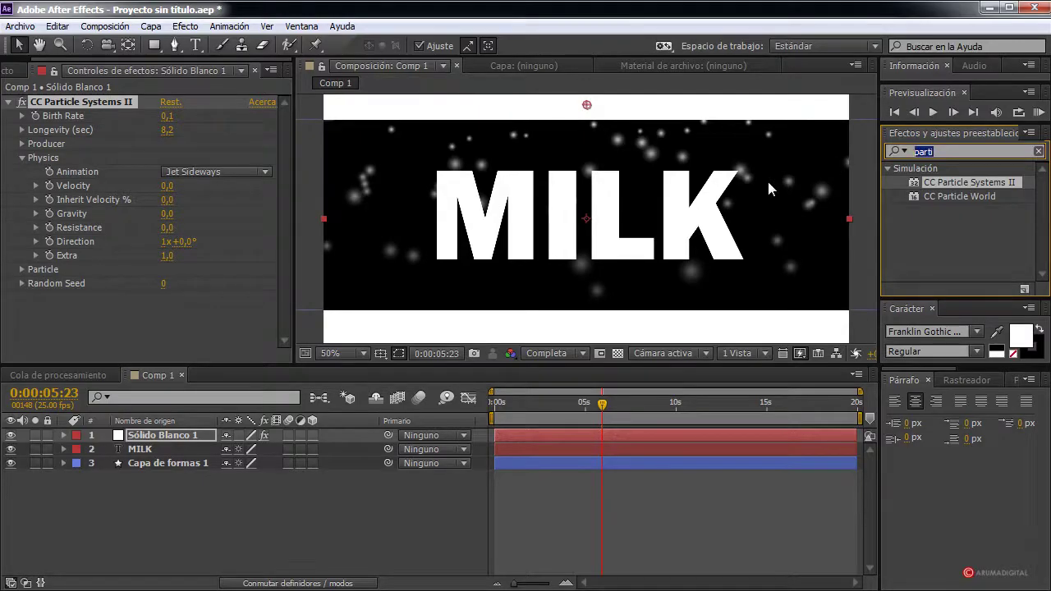
text(nivele)
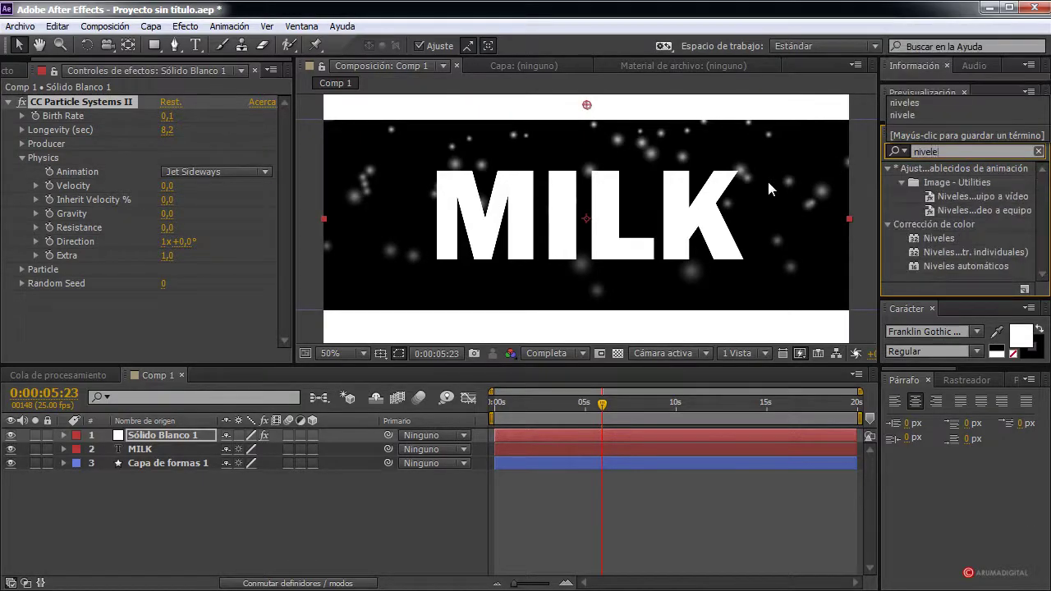
text(s)
drag(941, 238, 159, 437)
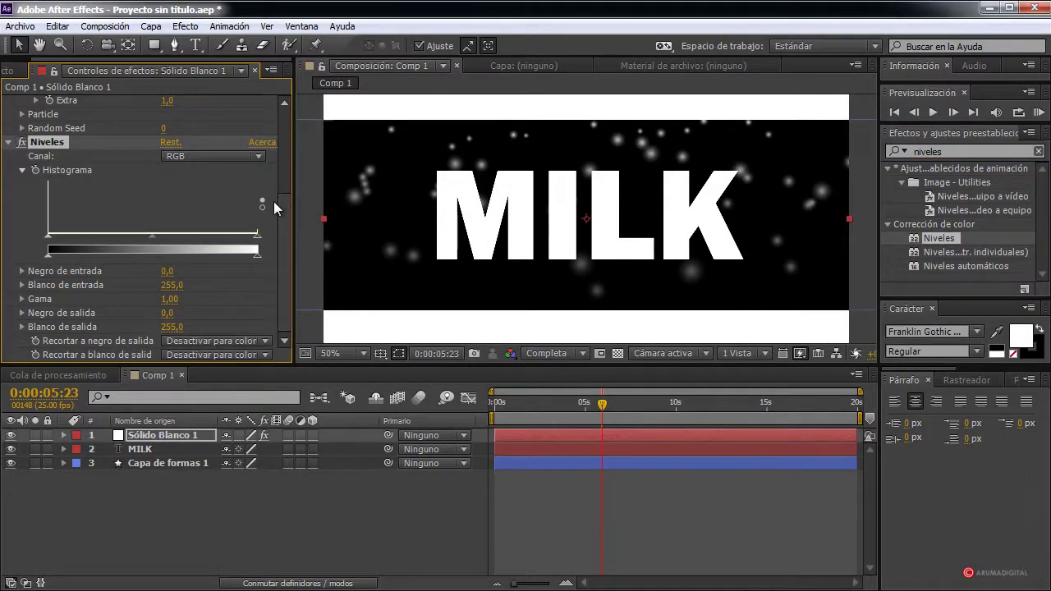
Set Niveles to the Alfa channel with input black 27 and input white 46, then check the drops at 0:00:04:19.
click(232, 158)
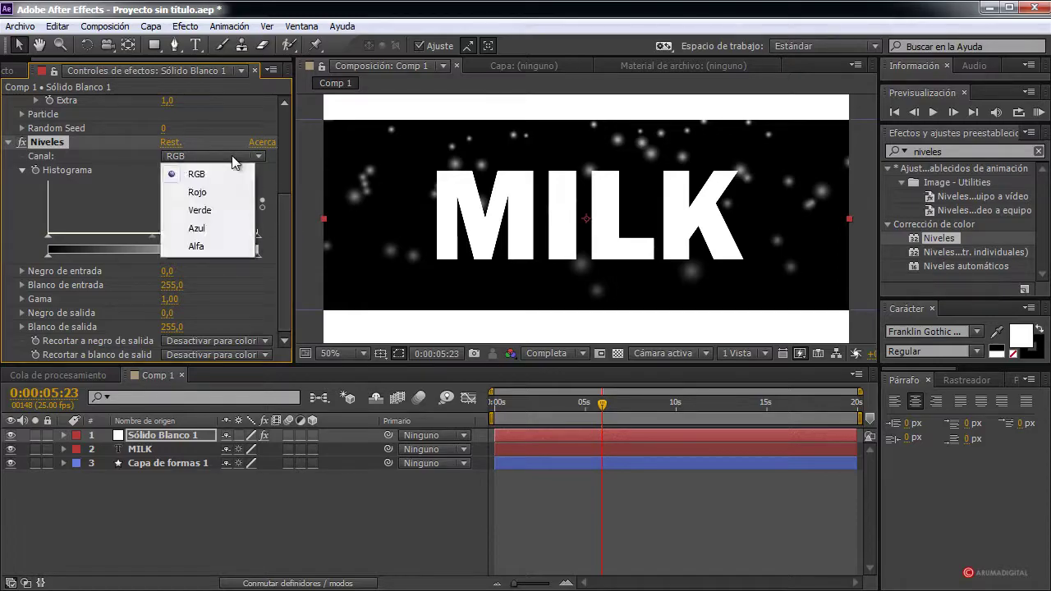
click(204, 246)
drag(257, 235, 86, 241)
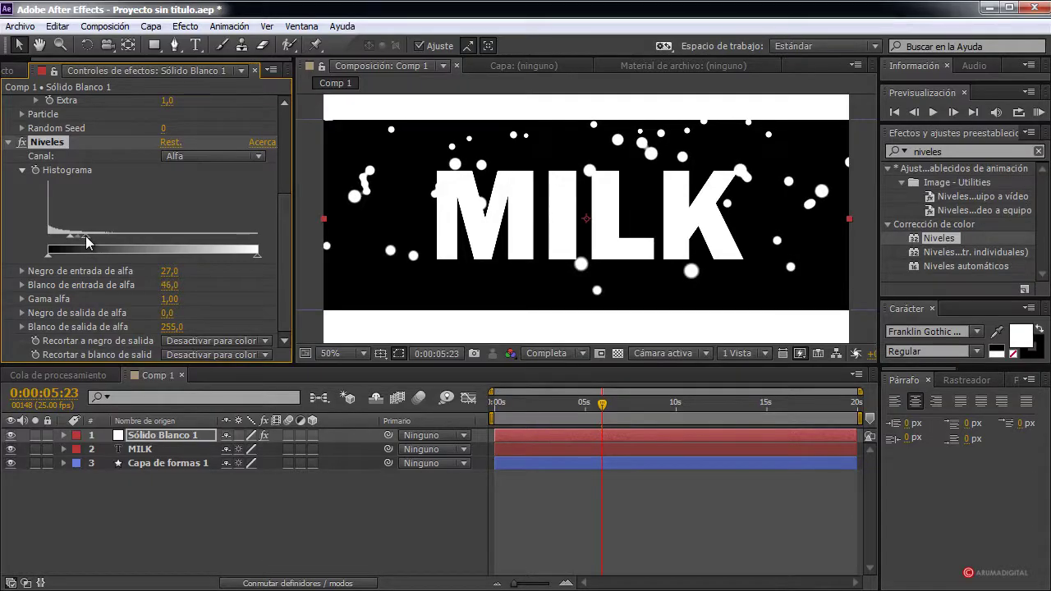
click(542, 404)
drag(533, 411, 581, 397)
Set the particles' Death Size to 0.89.
drag(289, 215, 296, 181)
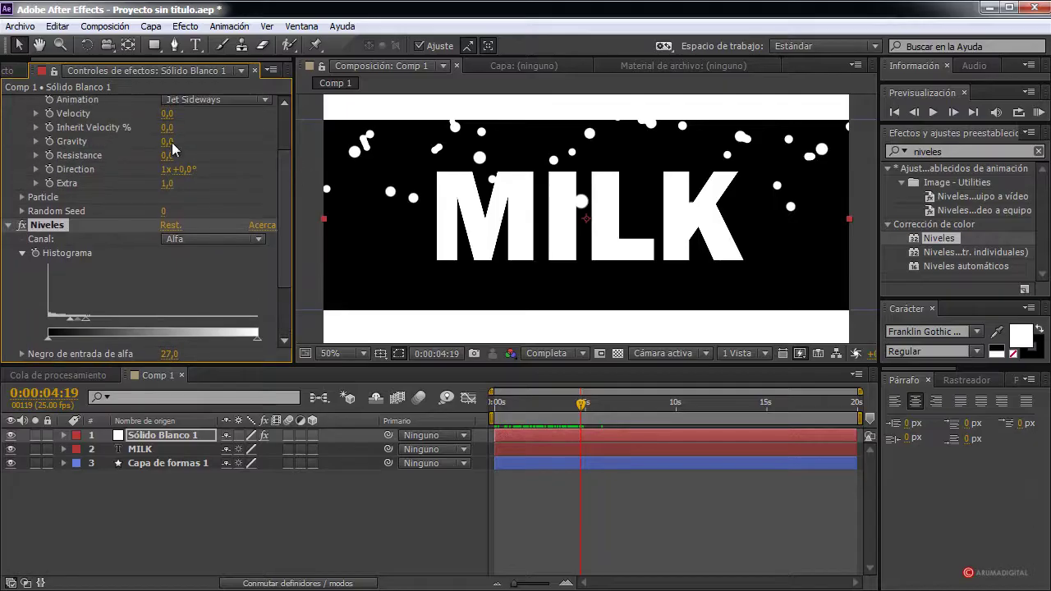
click(8, 225)
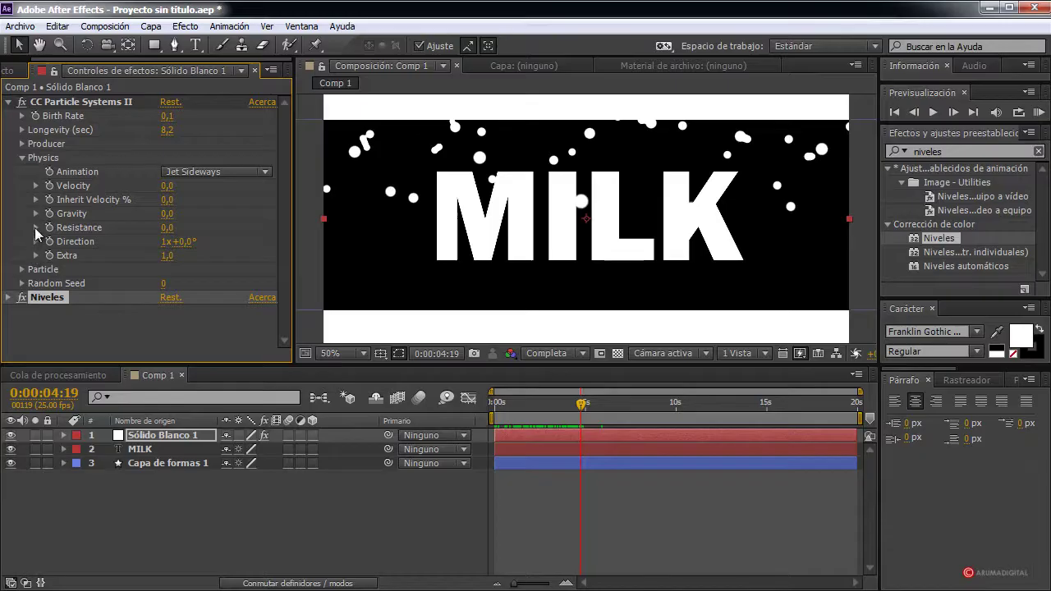
click(22, 269)
scroll(140, 291, down, 2)
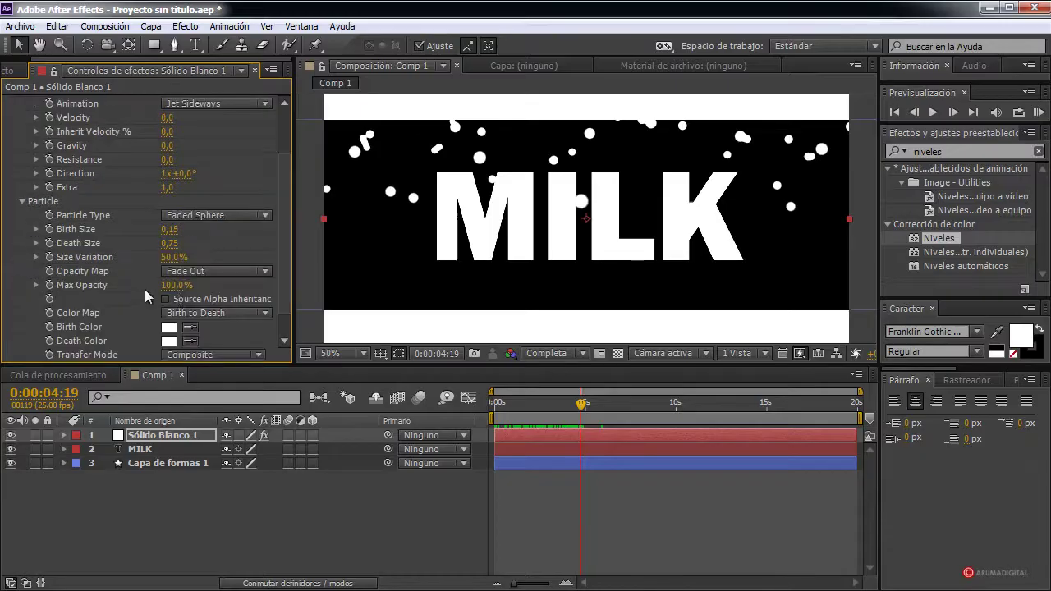
scroll(284, 207, down, 1)
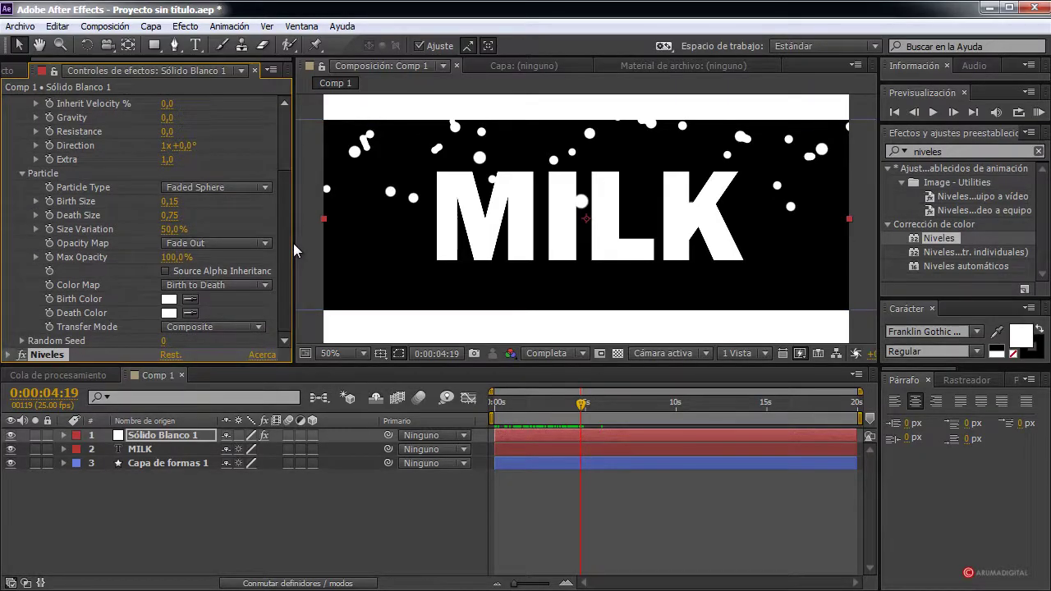
mouse_move(170, 221)
mouse_down()
mouse_move(183, 218)
mouse_move(167, 204)
mouse_up()
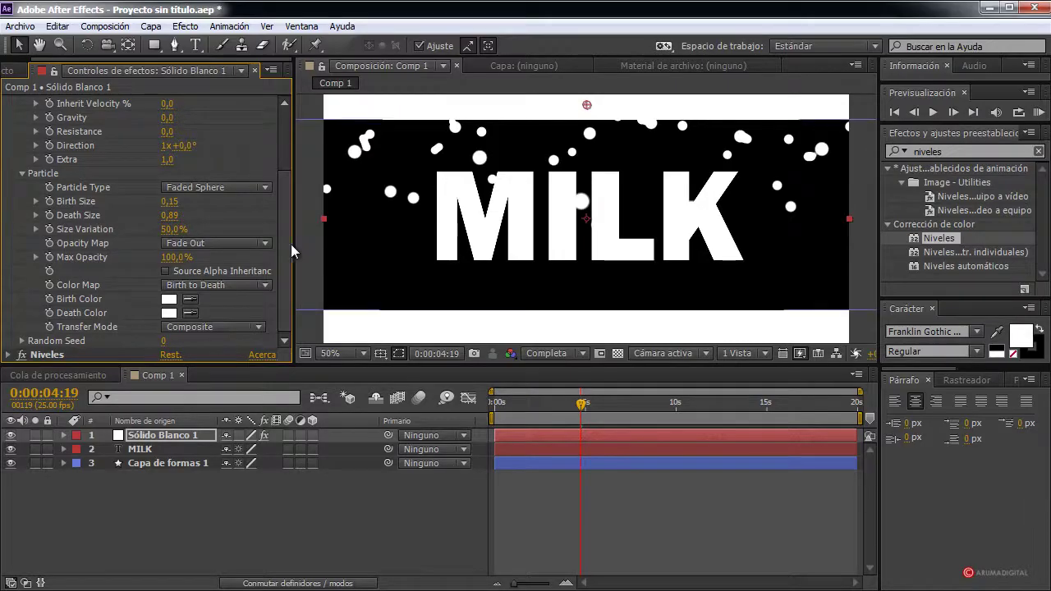
scroll(228, 121, up, 3)
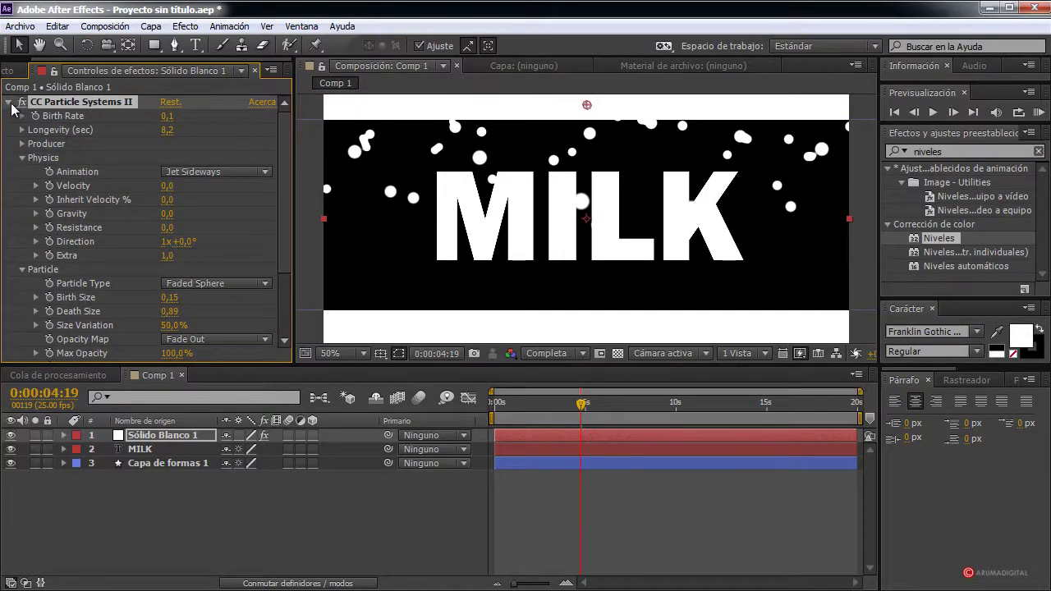
Play the particle animation from the start to 0:00:09:02 and inspect the drops at 0:00:04:22 and 0:00:05:19.
drag(552, 404, 493, 403)
click(934, 111)
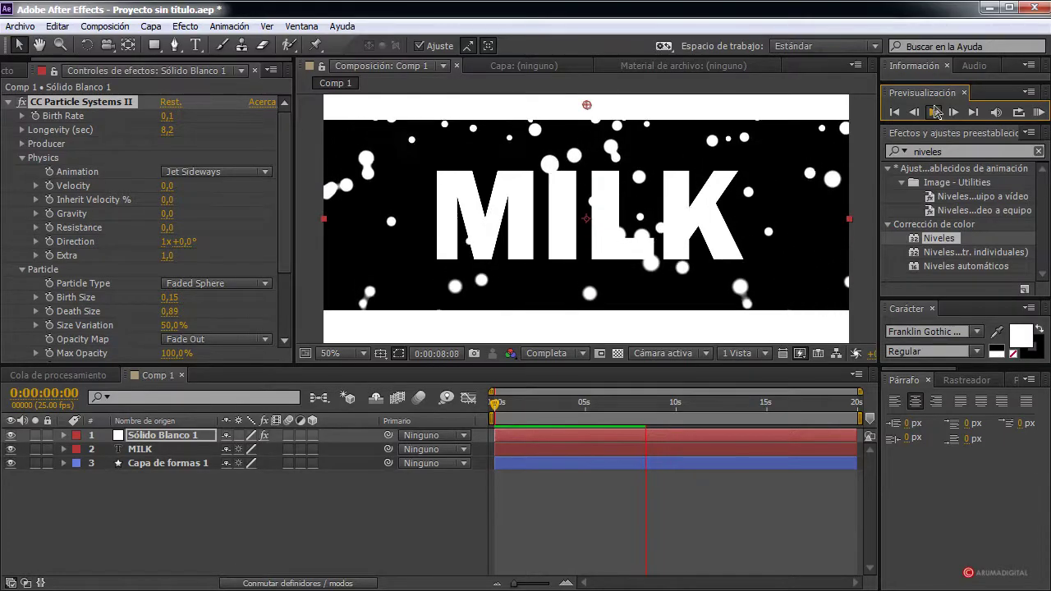
click(936, 112)
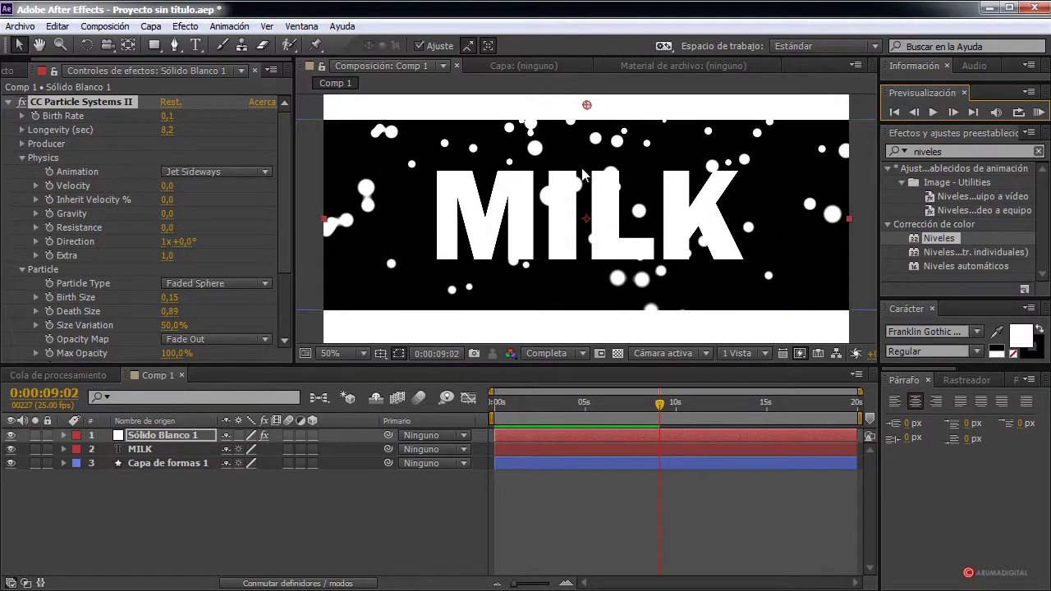
drag(658, 406, 584, 408)
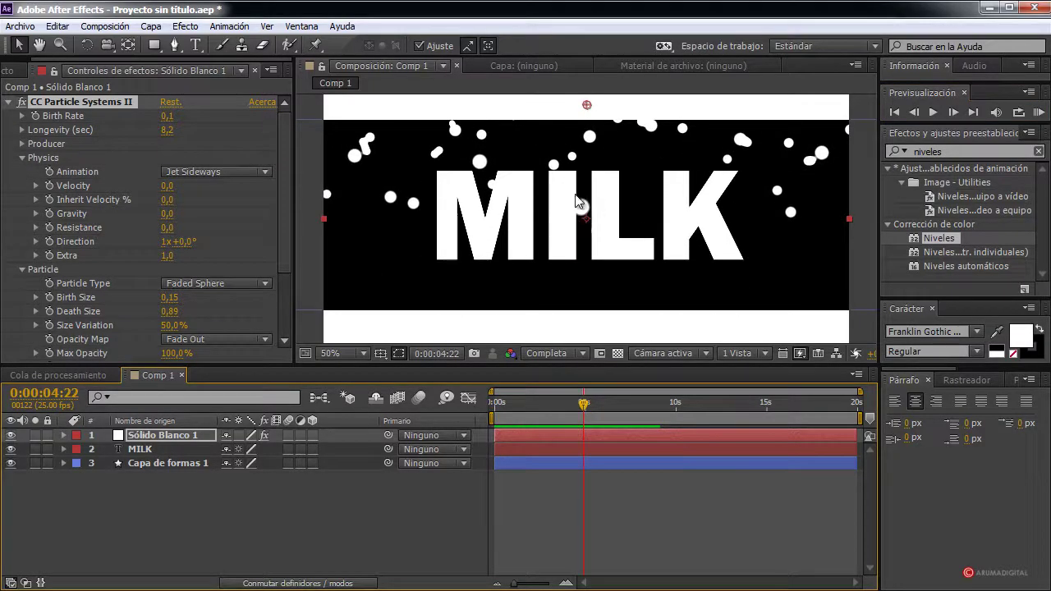
drag(584, 406, 599, 407)
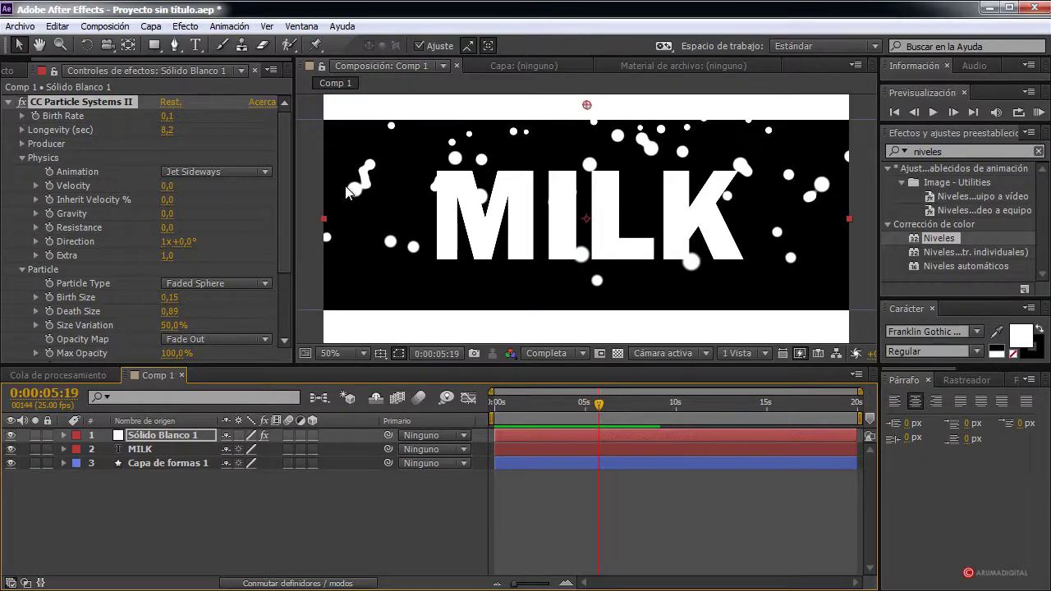
Create composition Comp 2 at 1280 x 720, 25 fps and 20 seconds, and place Comp 1 in it.
click(10, 102)
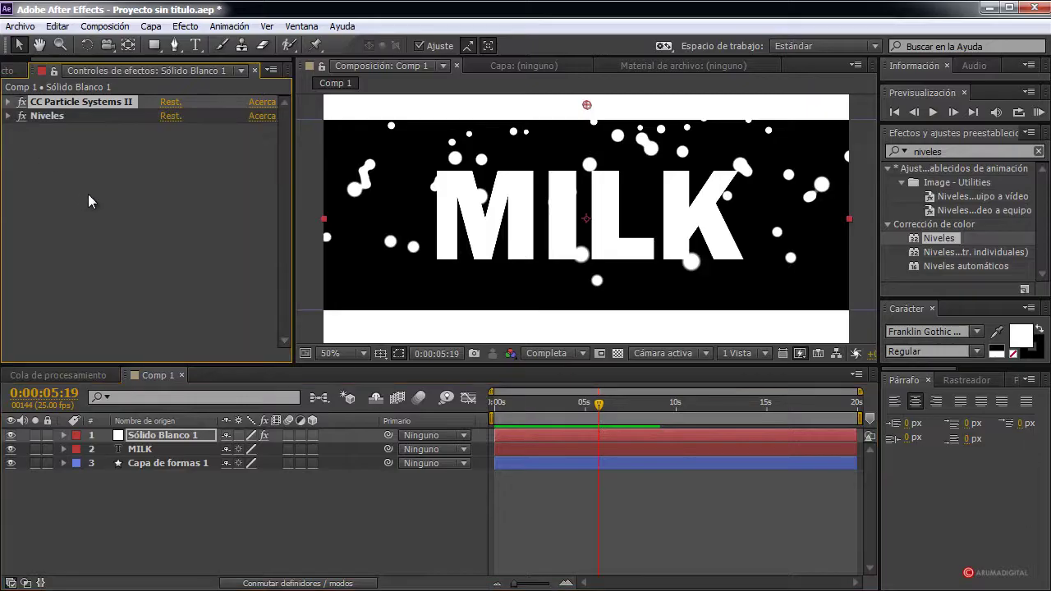
click(9, 71)
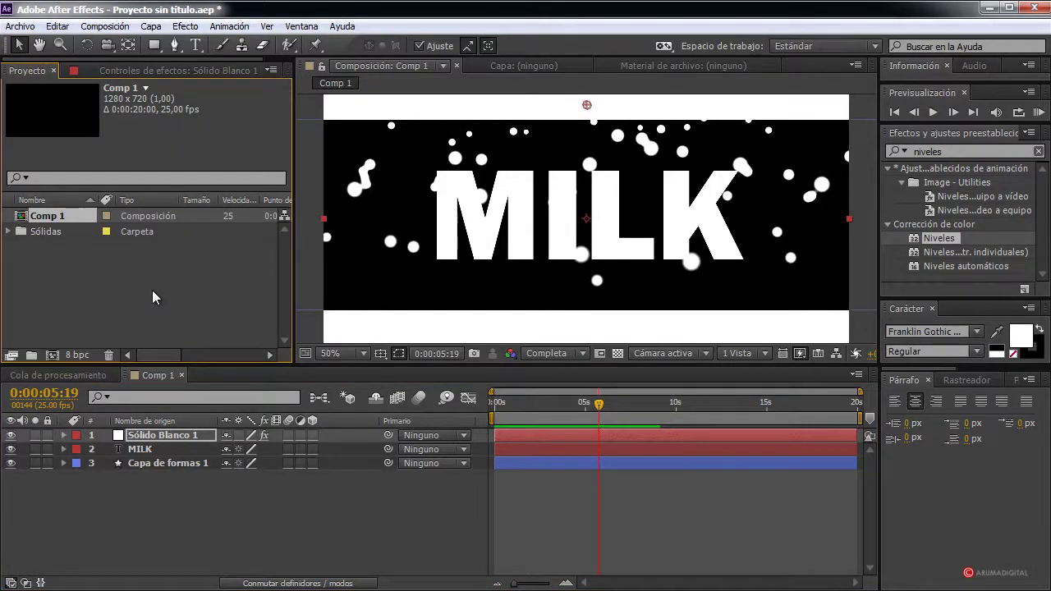
click(104, 28)
click(127, 46)
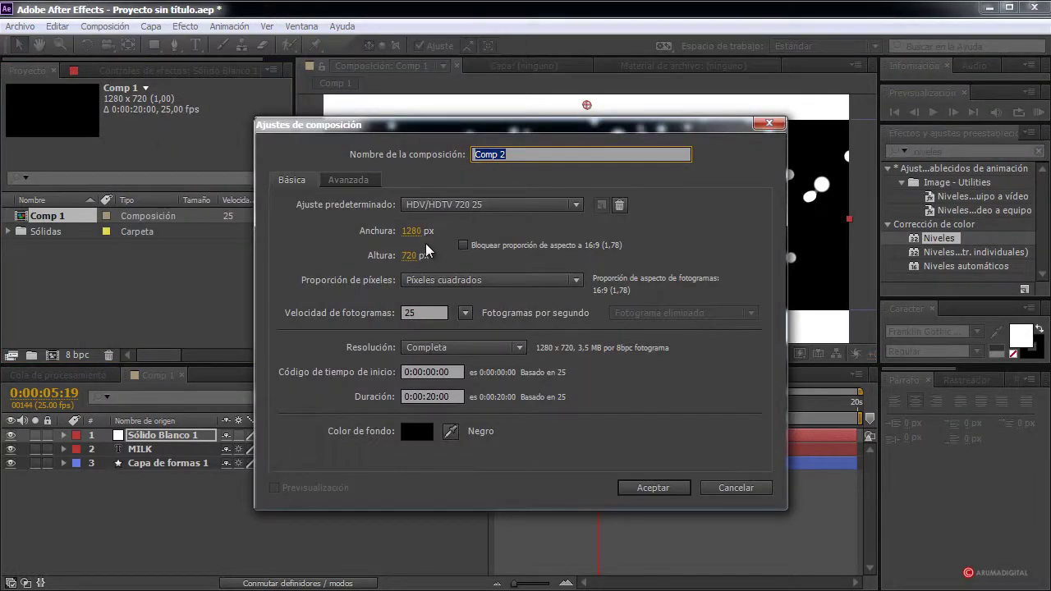
click(653, 488)
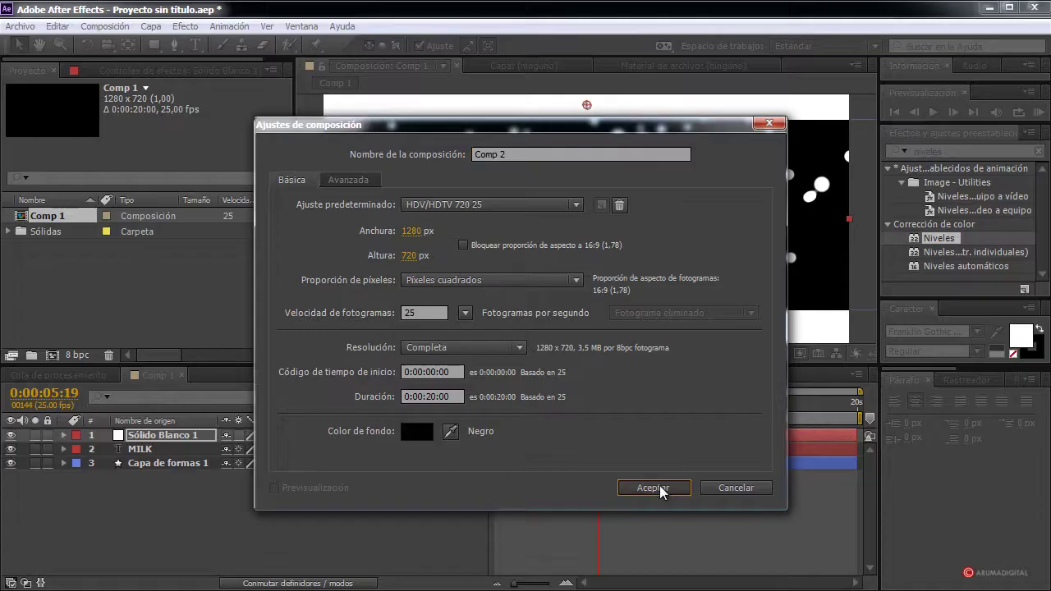
drag(50, 207, 57, 226)
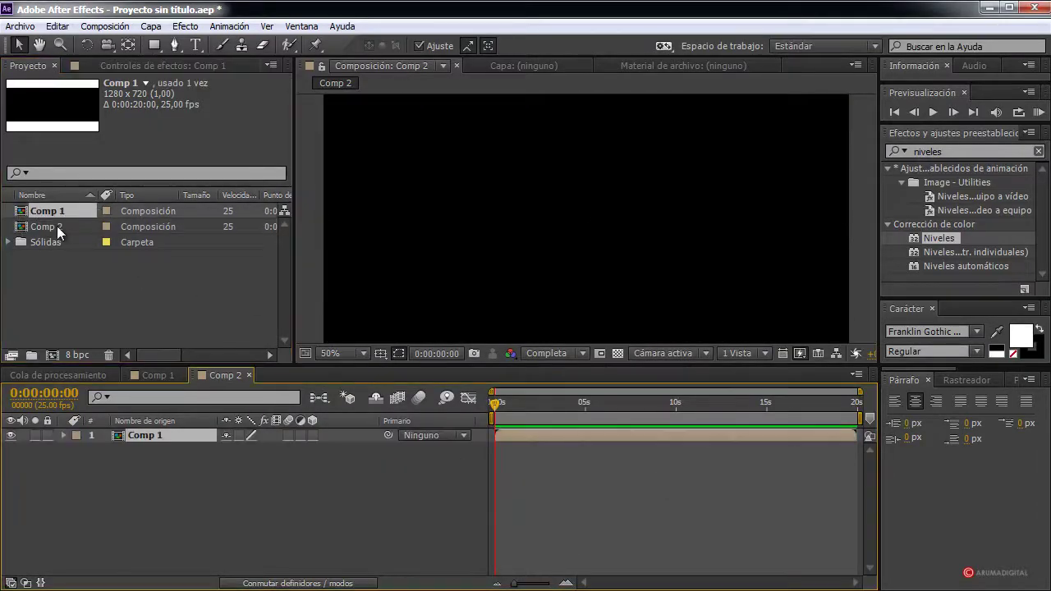
Add the white 1280 x 720 solid Sólido Blanco 2 to Comp 2 and place it beneath the Comp 1 layer.
click(150, 28)
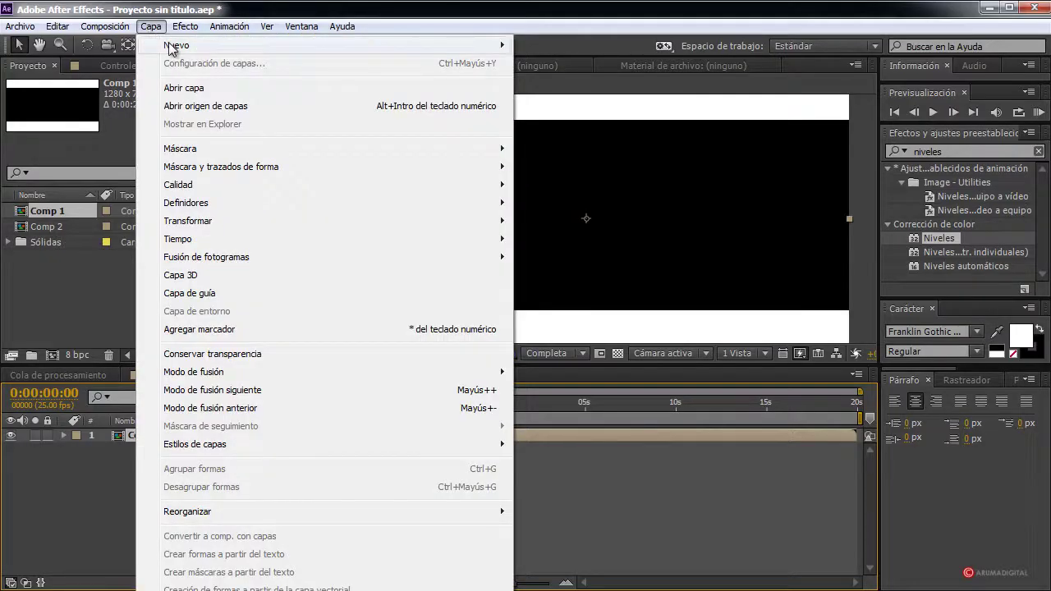
mouse_move(171, 44)
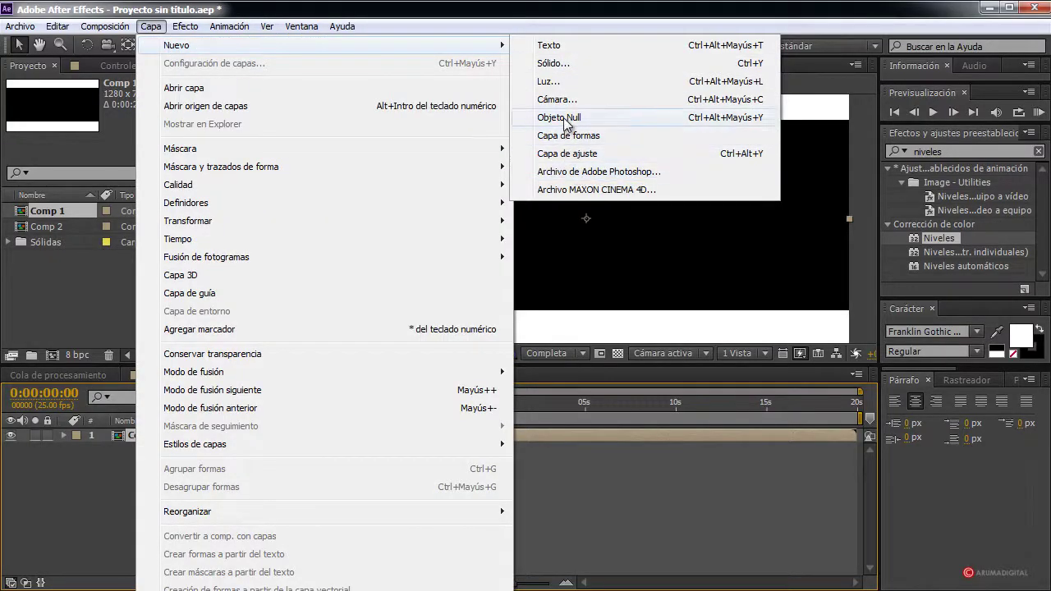
click(564, 66)
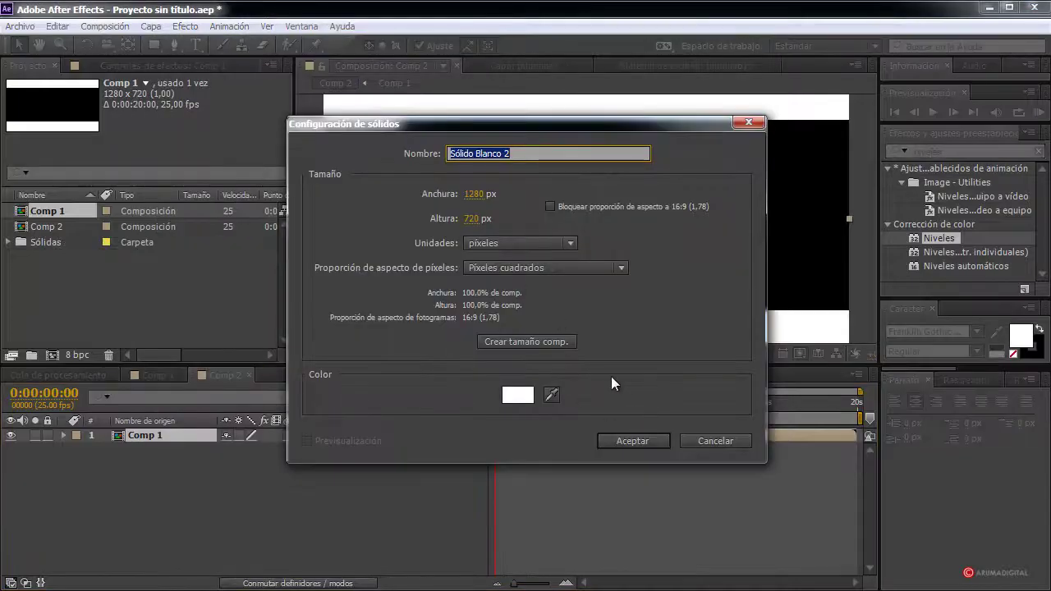
click(633, 441)
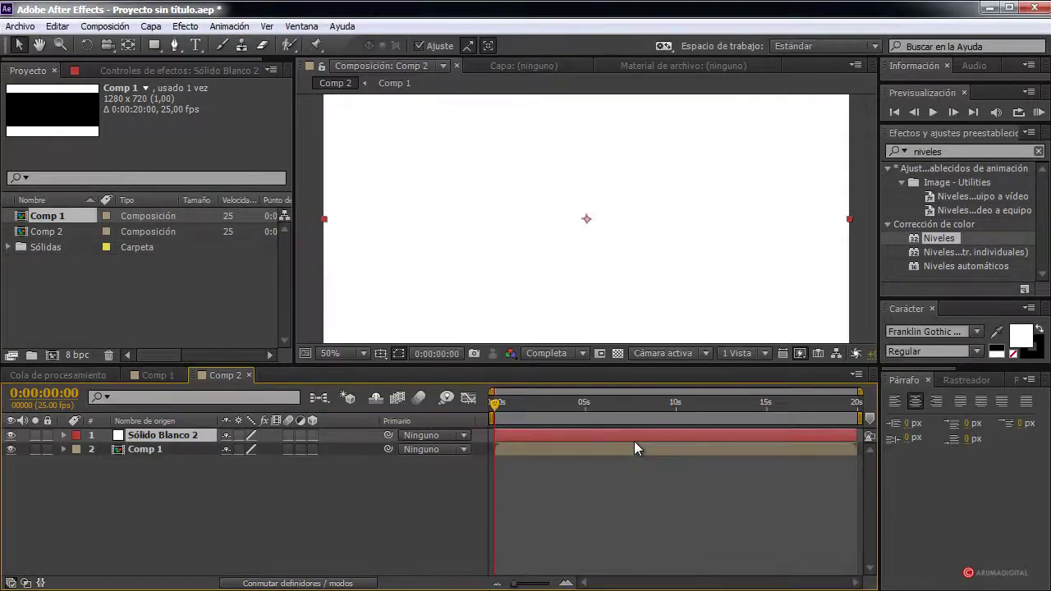
drag(164, 435, 165, 458)
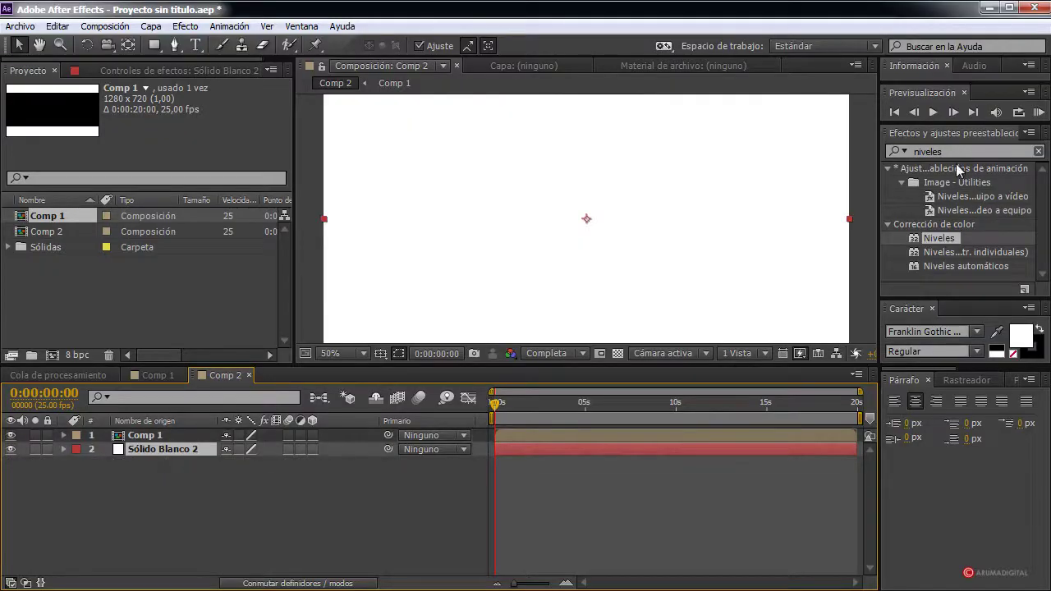
Find the Gradación de degradado effect and apply it to the Sólido Blanco 2 background layer.
drag(956, 153, 879, 151)
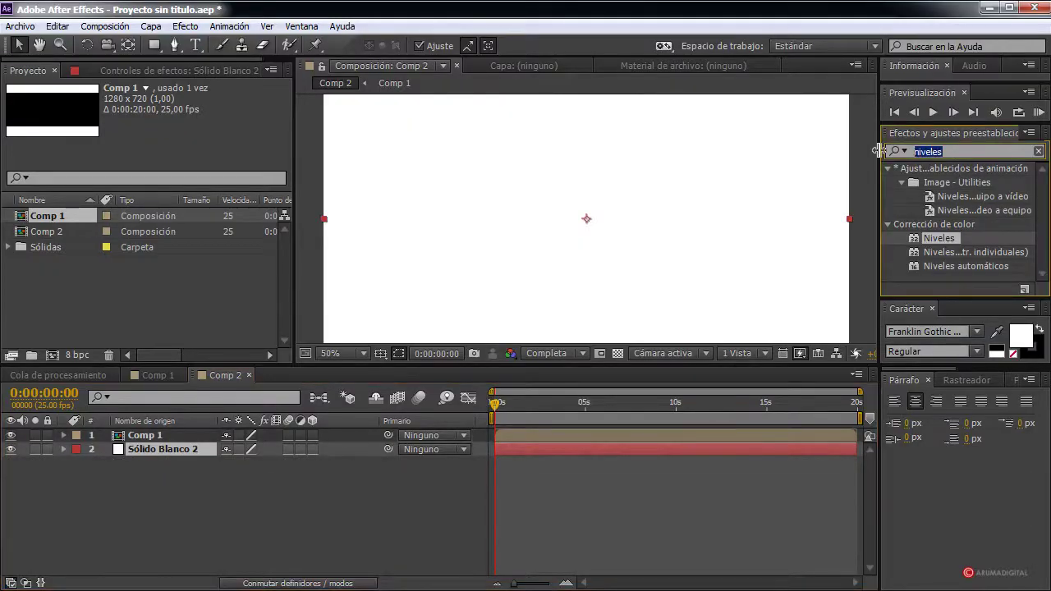
text(grada)
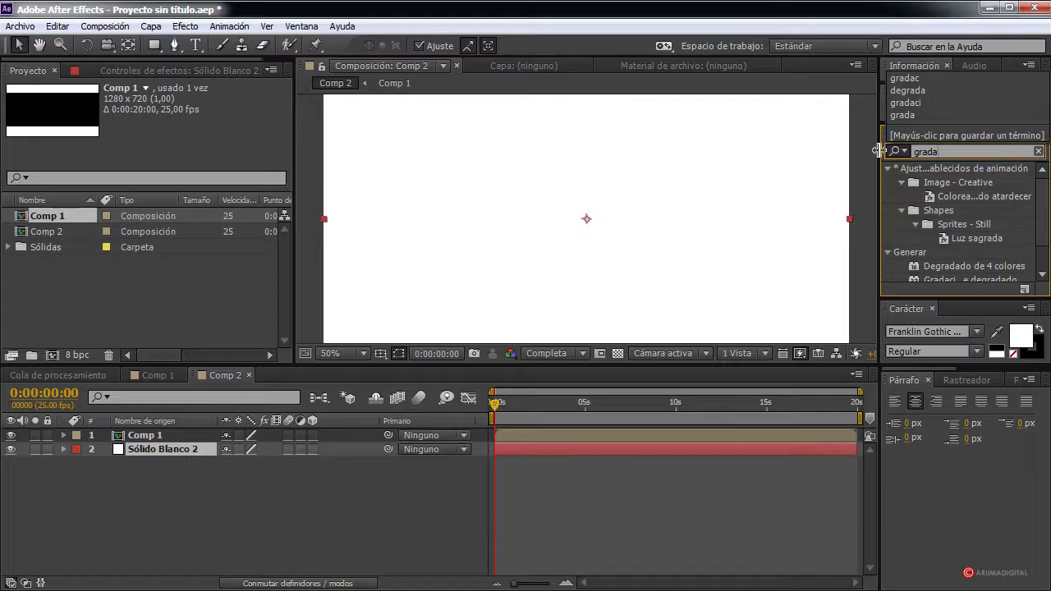
scroll(991, 252, down, 2)
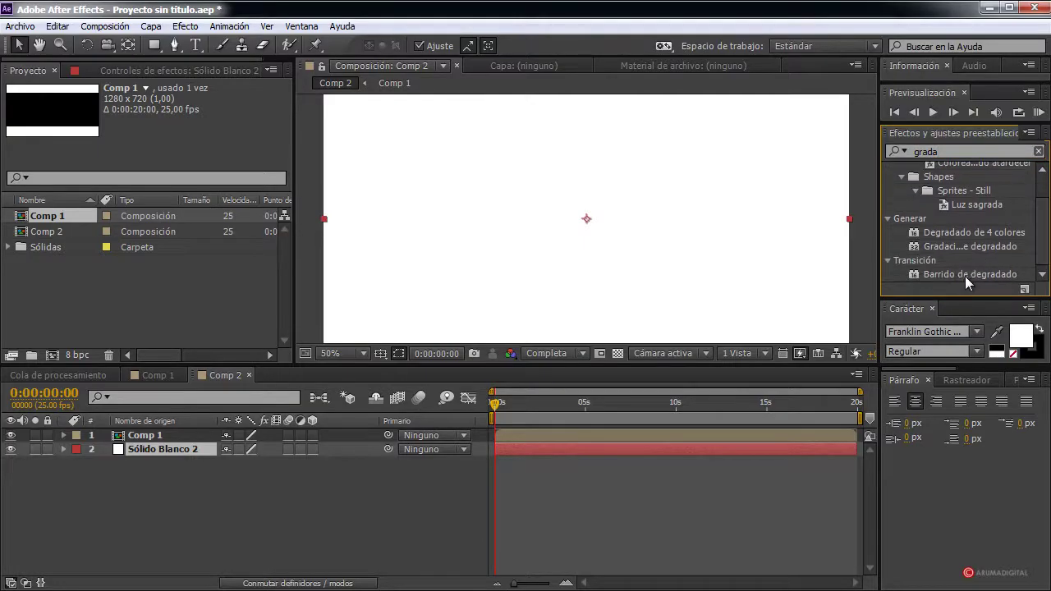
drag(974, 246, 155, 455)
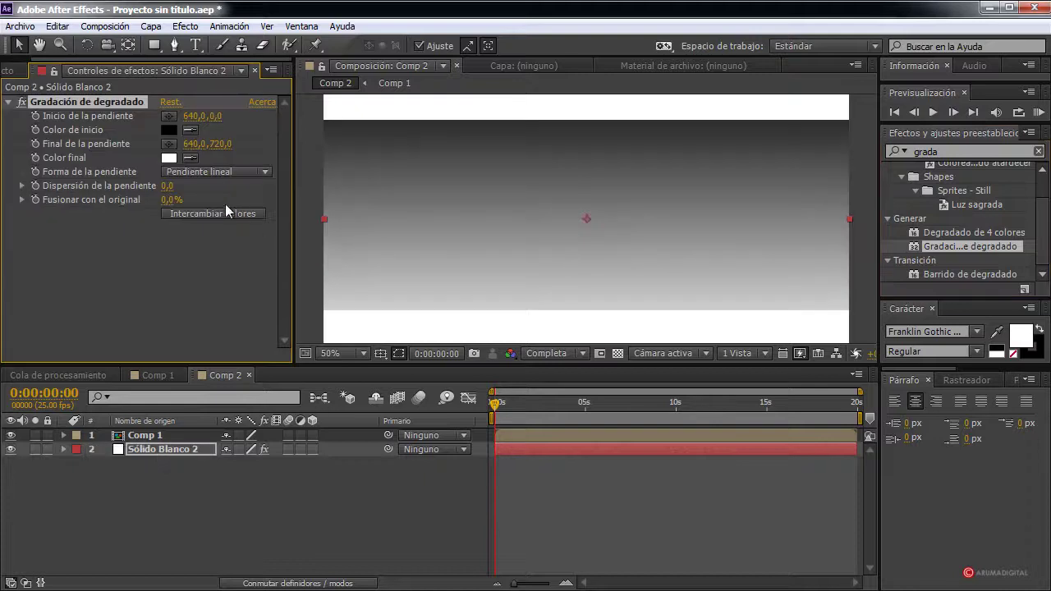
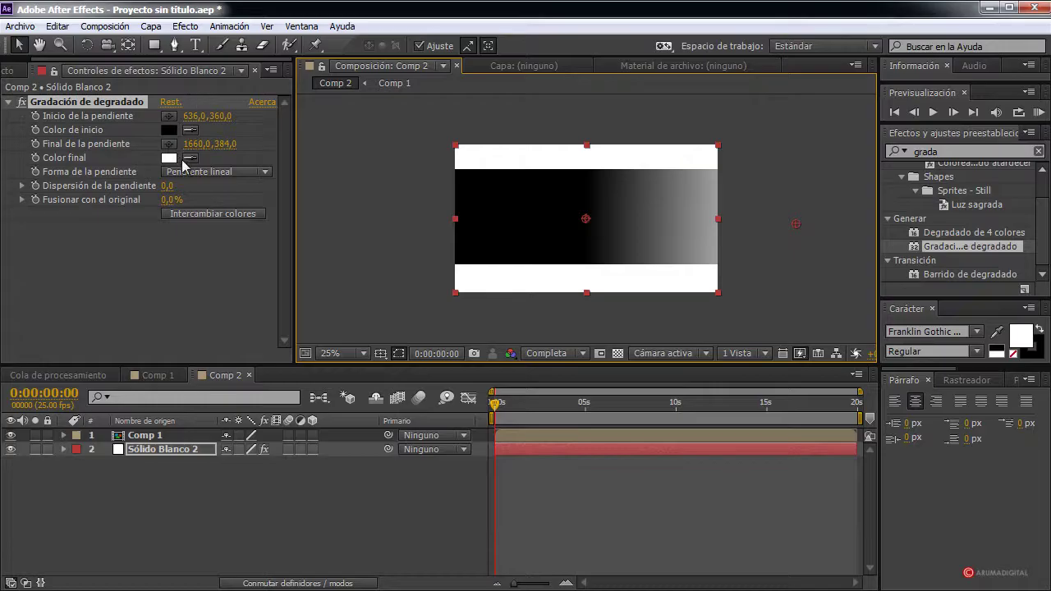
Change the Gradación de degradado shape on Sólido Blanco 2 to Pendiente radial.
click(202, 171)
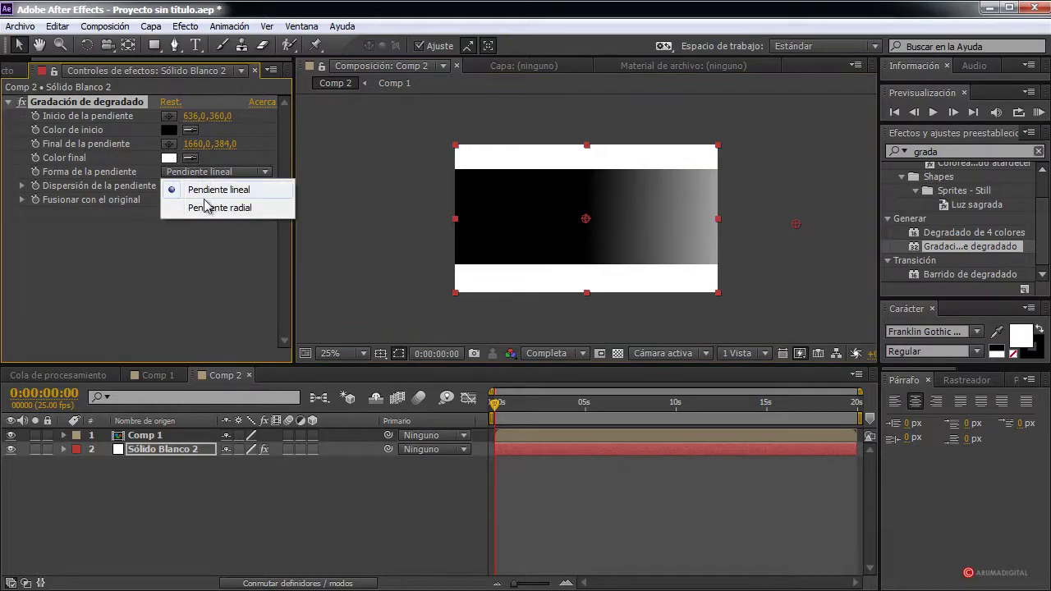
click(206, 207)
key(period)
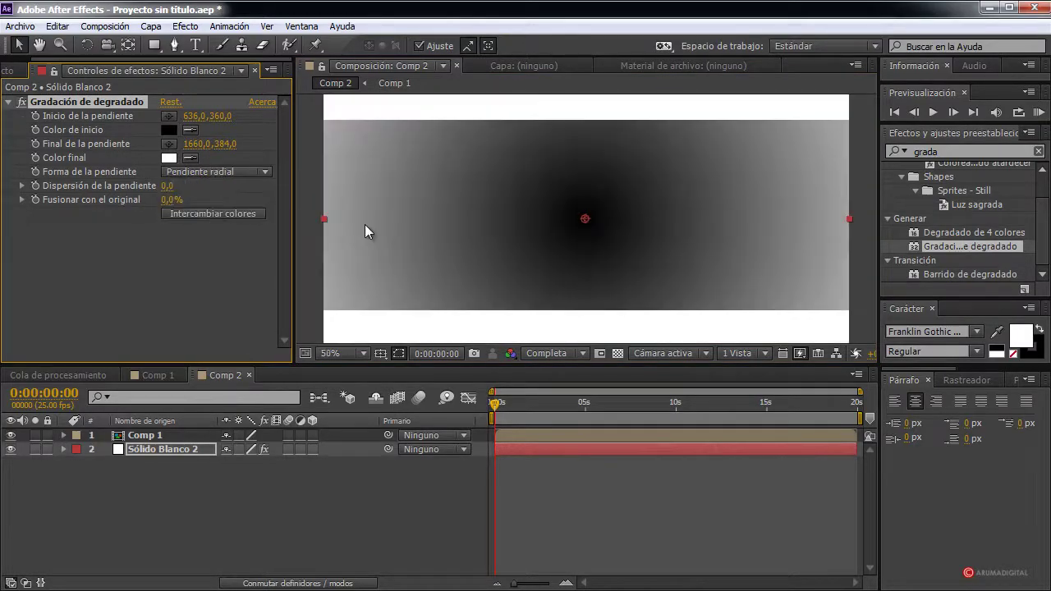
Set the gradient's start colour to the pale yellowish grey DBDBCA.
click(169, 132)
drag(486, 435, 465, 334)
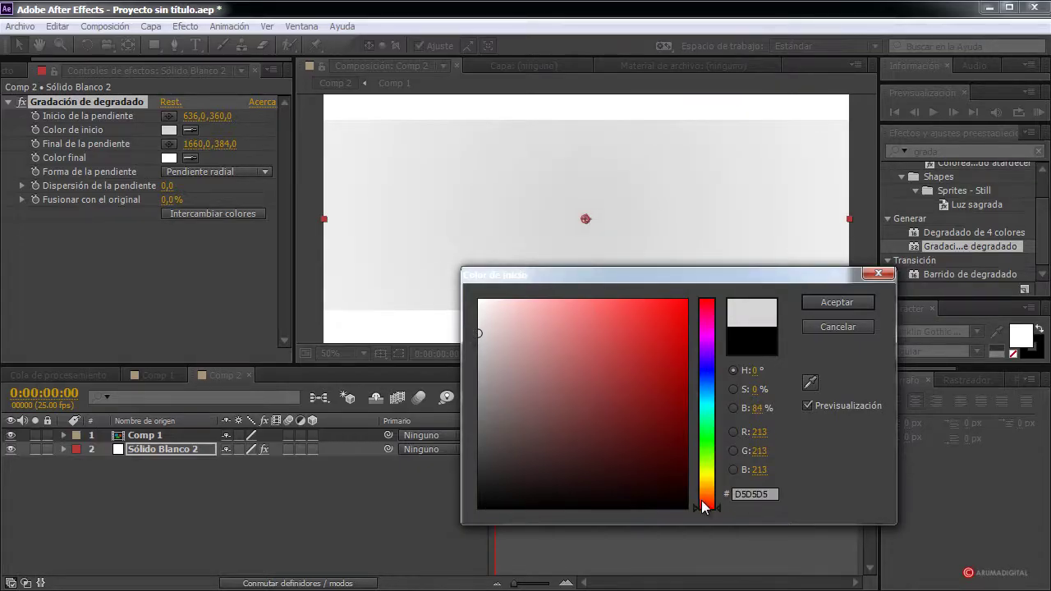
drag(704, 507, 705, 474)
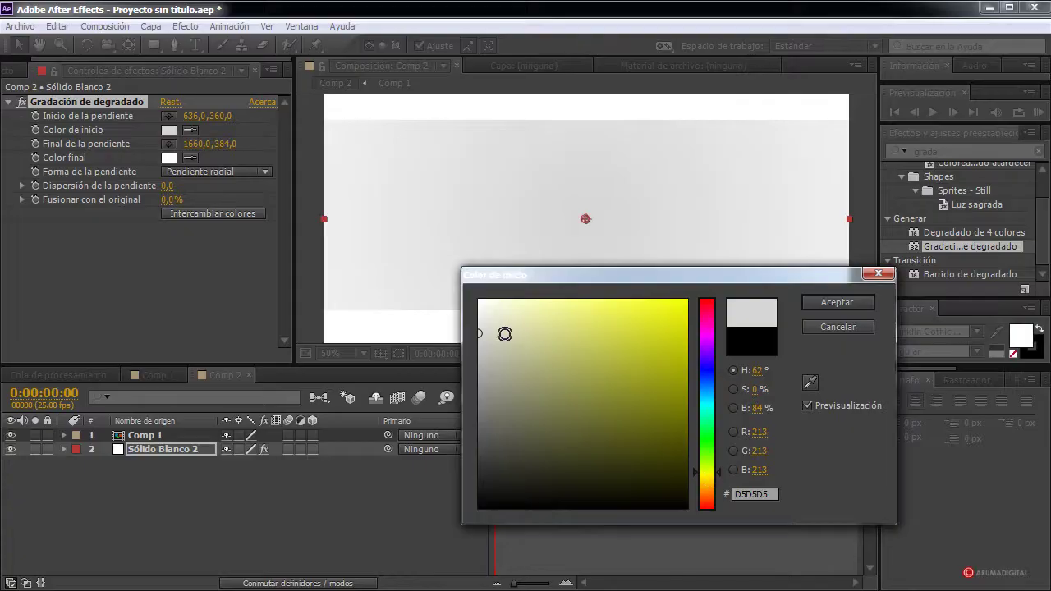
click(498, 329)
click(702, 474)
click(841, 305)
Pull the radial gradient's end point inward to 1154, 394.
key(comma)
key(comma)
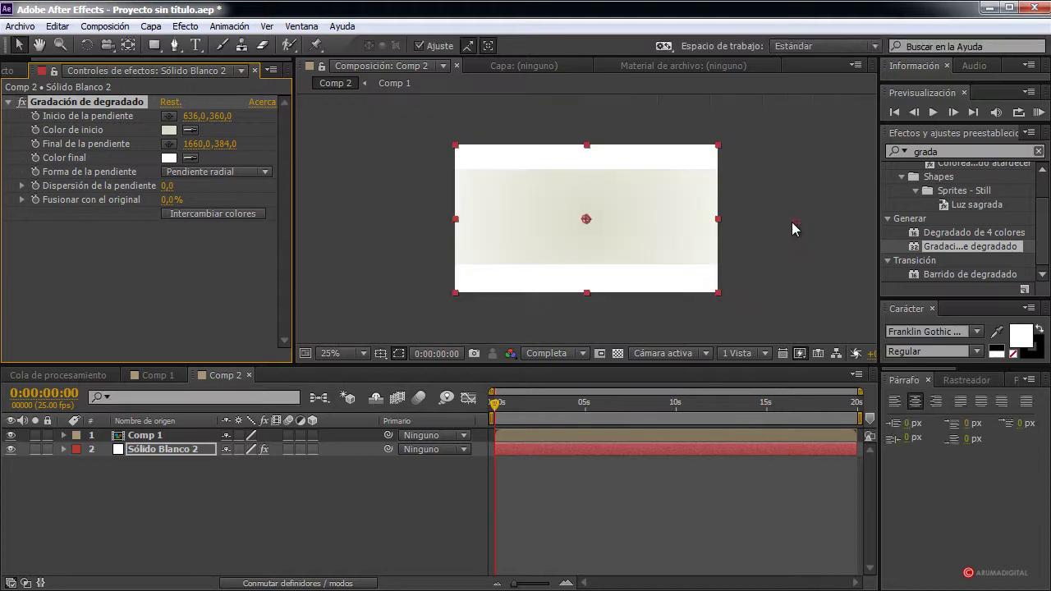
drag(746, 225, 706, 226)
key(period)
key(period)
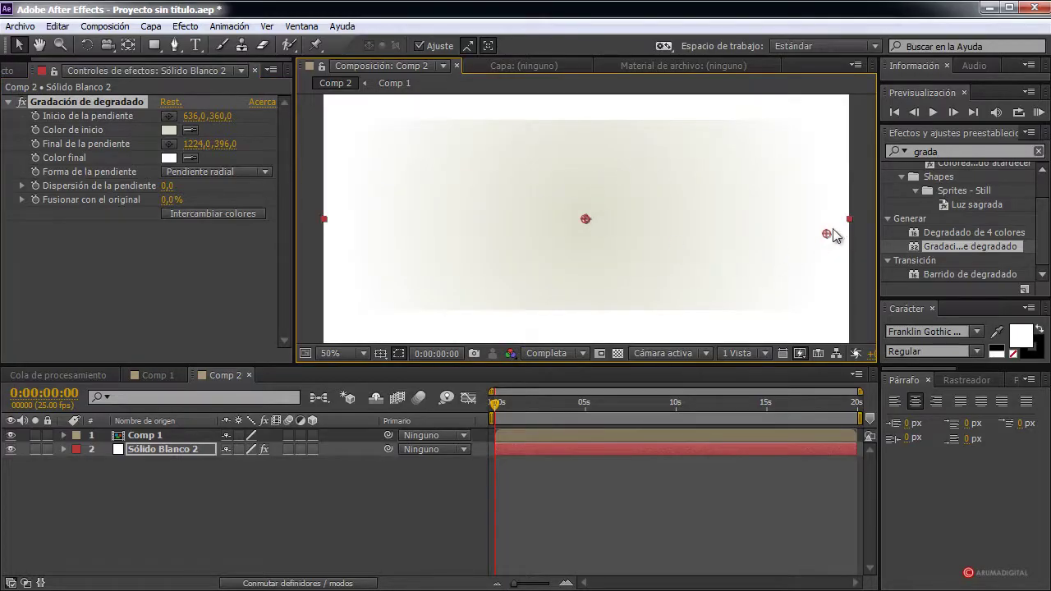
drag(827, 235, 764, 233)
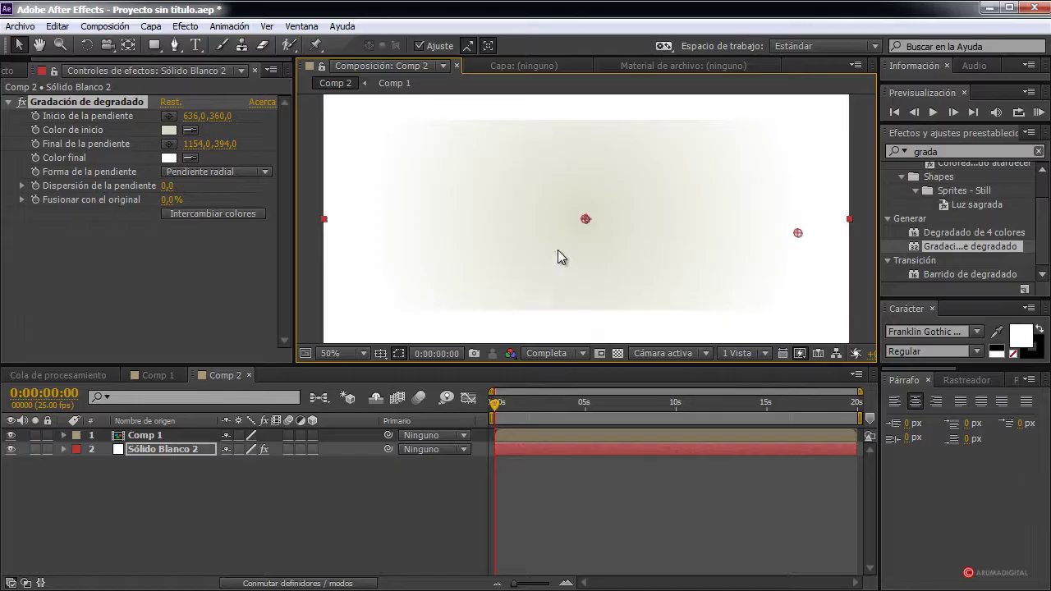
At 0:00:03:09, apply Desenfoque rápido to the Comp 1 layer with a Difuminación of 33.
click(558, 437)
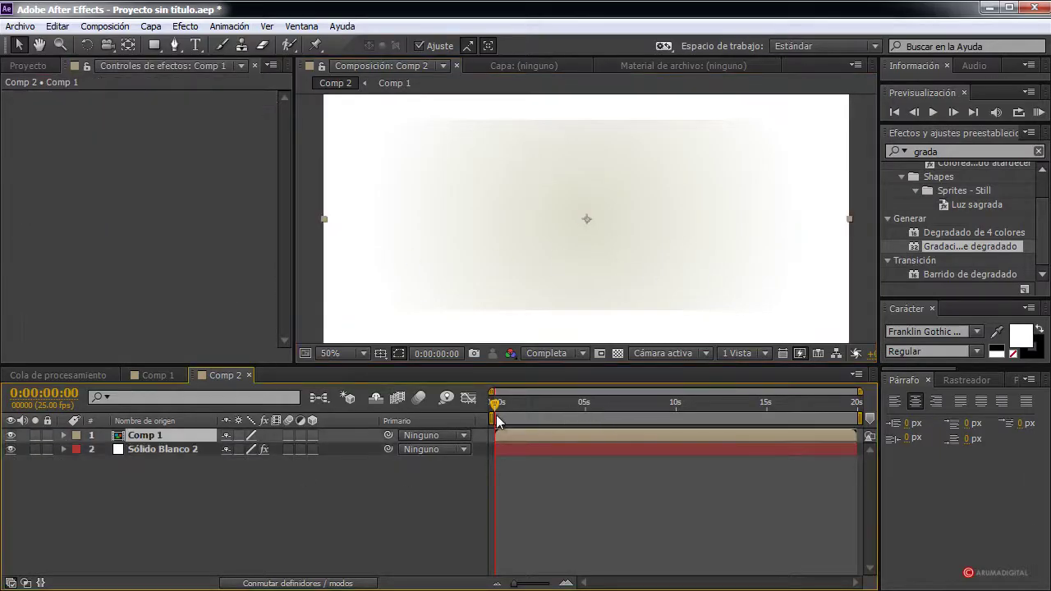
drag(496, 404, 546, 408)
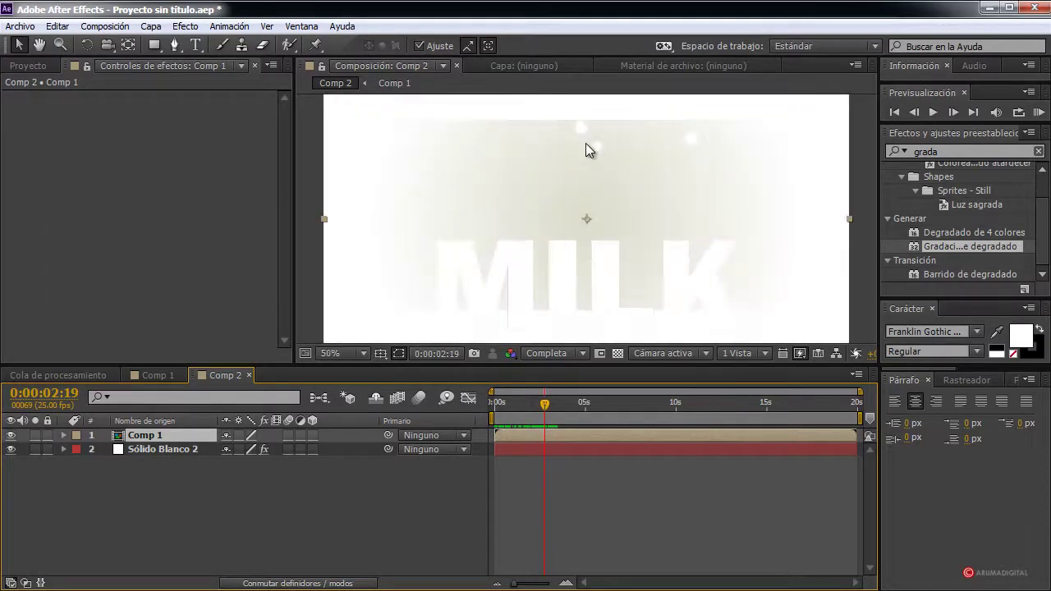
mouse_move(546, 407)
mouse_down()
mouse_move(558, 407)
mouse_move(512, 408)
mouse_move(557, 408)
mouse_up()
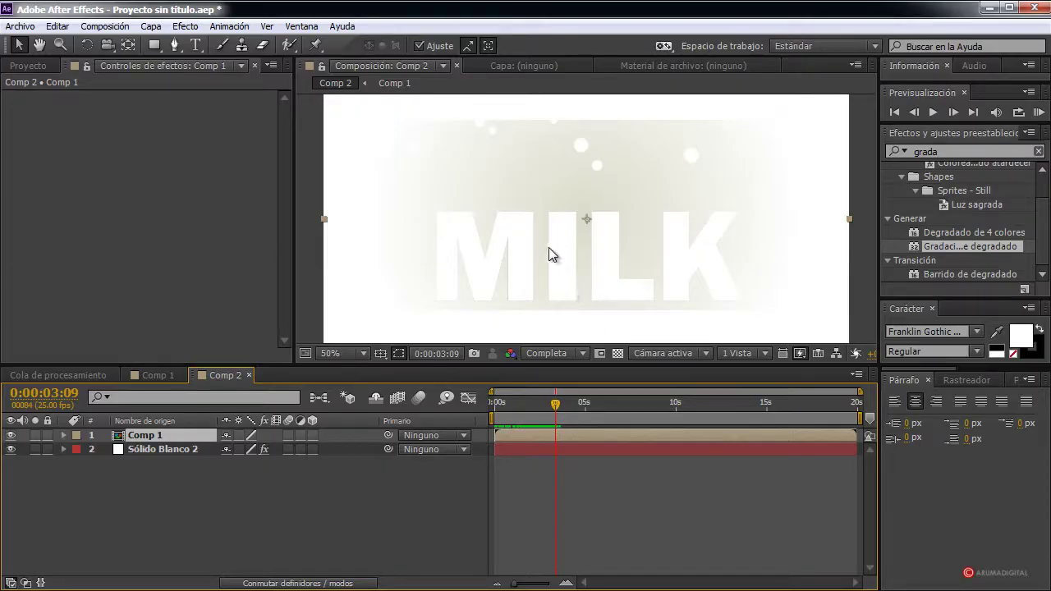
click(949, 154)
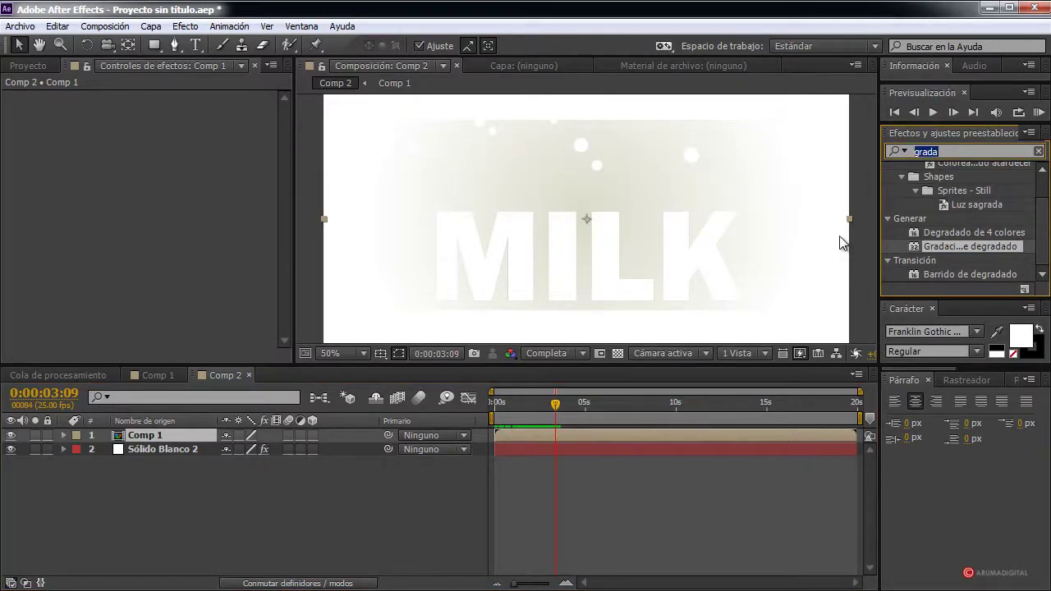
text(desenfo)
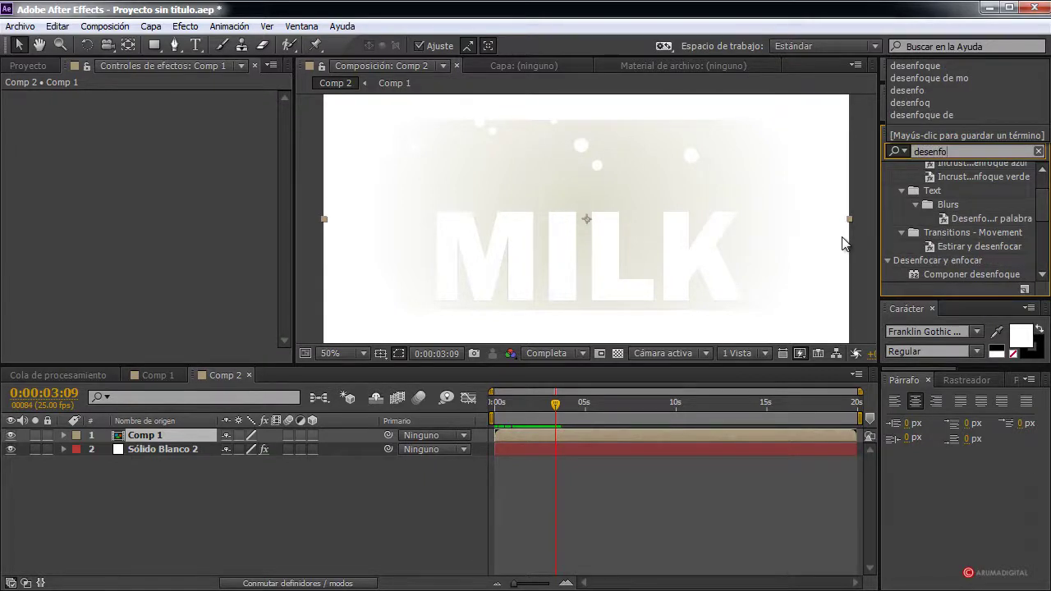
text(que ra)
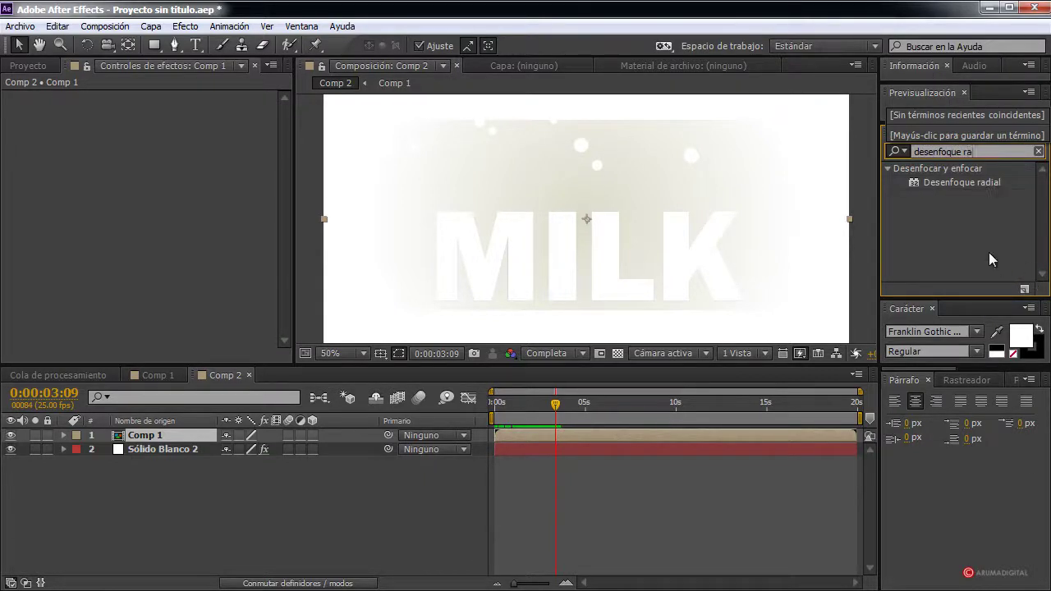
key(BackSpace)
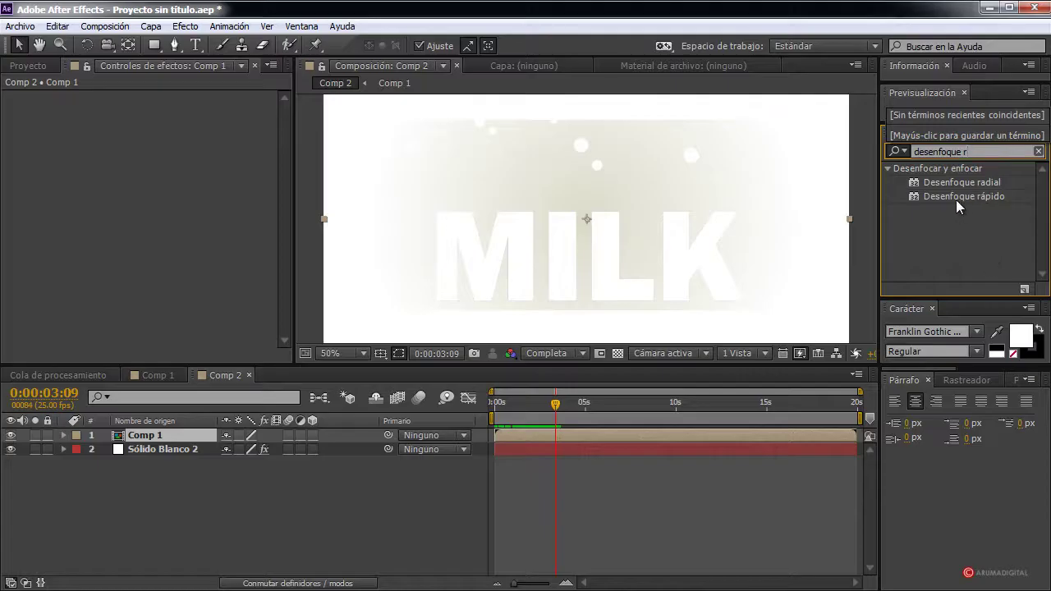
drag(956, 197, 164, 441)
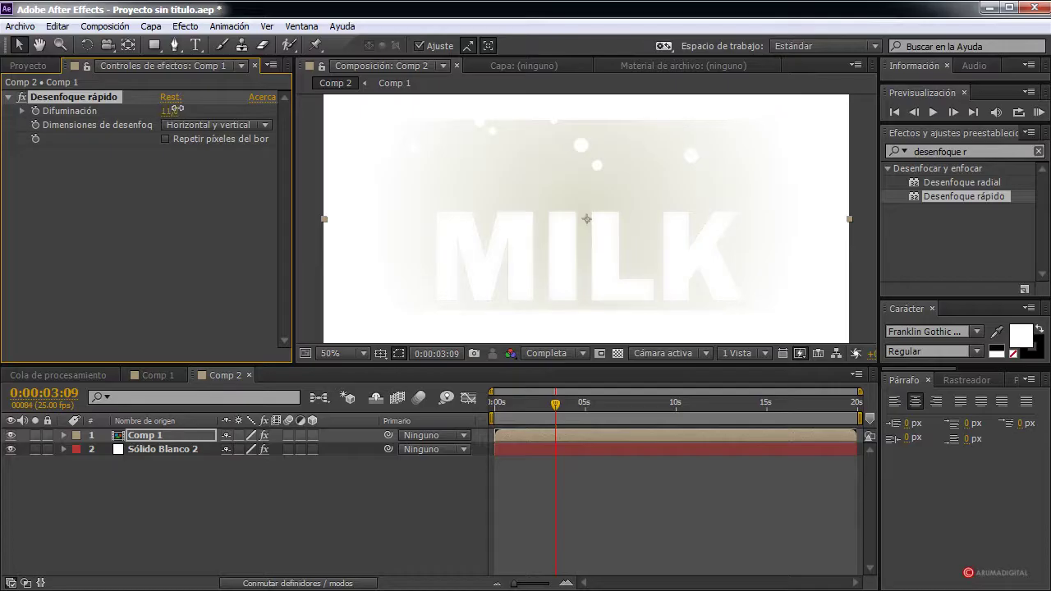
mouse_move(176, 109)
mouse_down()
mouse_move(204, 106)
mouse_move(173, 110)
mouse_up()
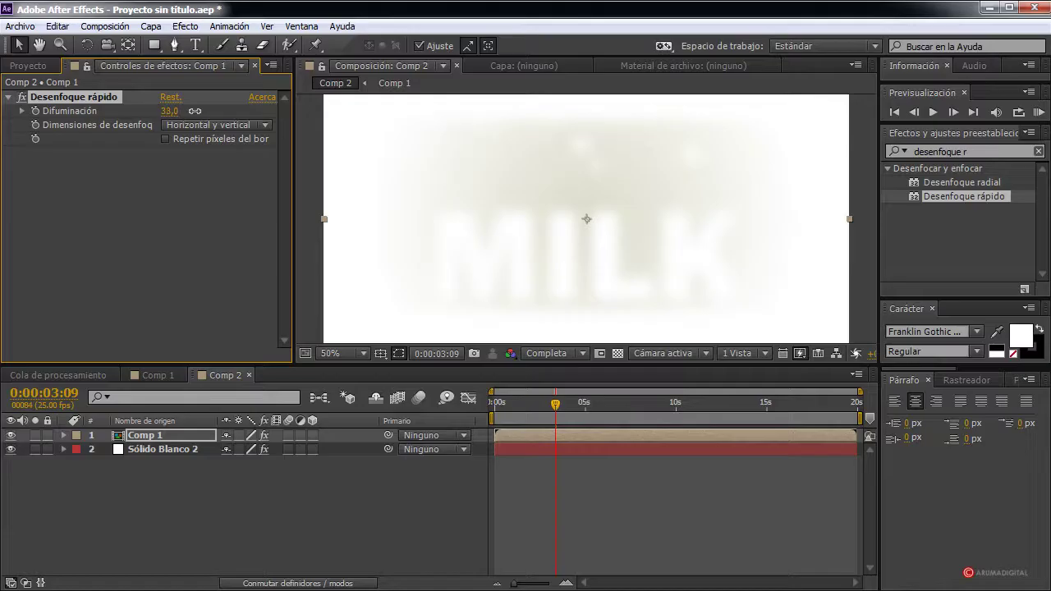
Apply Niveles to the Comp 1 layer and, on the Alfa channel, set the input black to 49 and input white to 69.
click(980, 151)
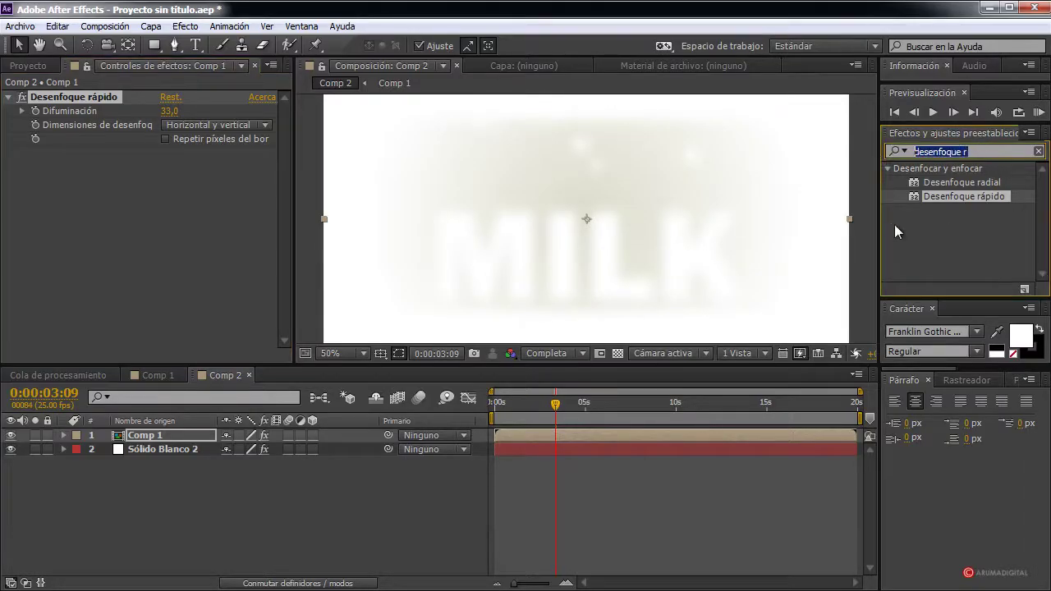
text(niveles)
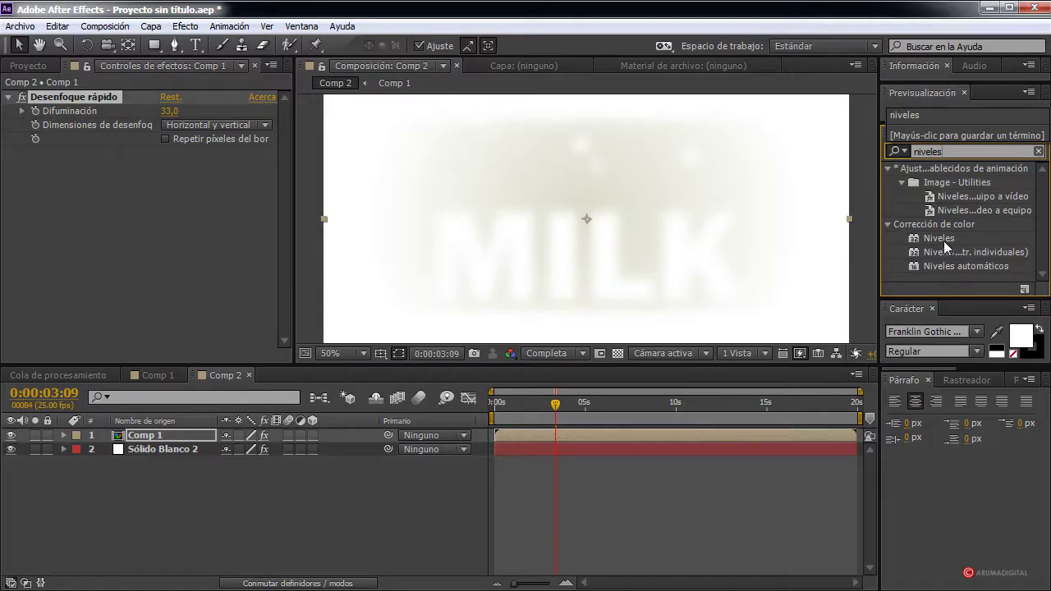
drag(943, 241, 140, 435)
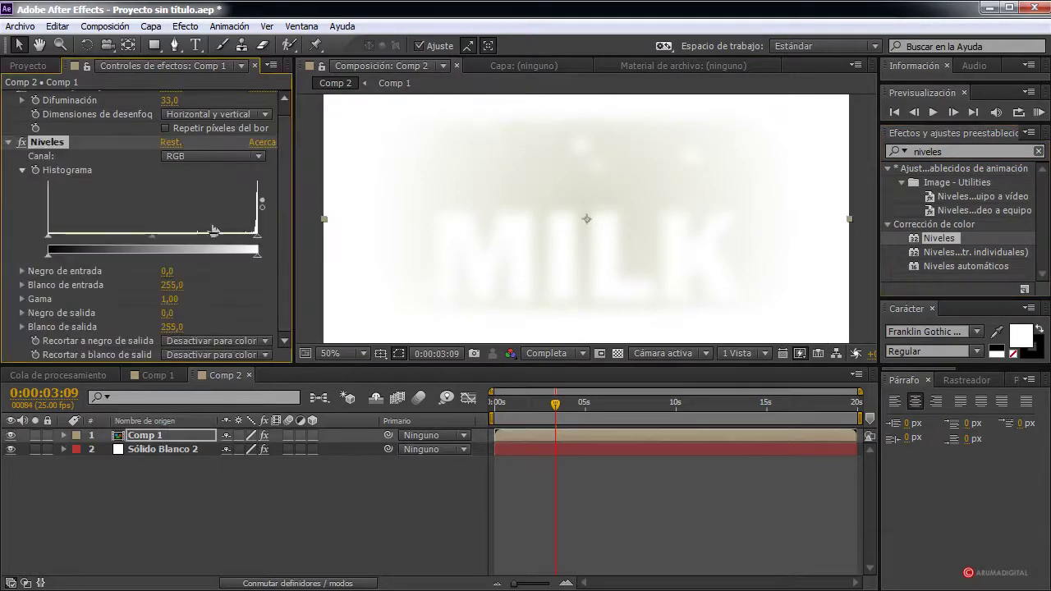
click(198, 152)
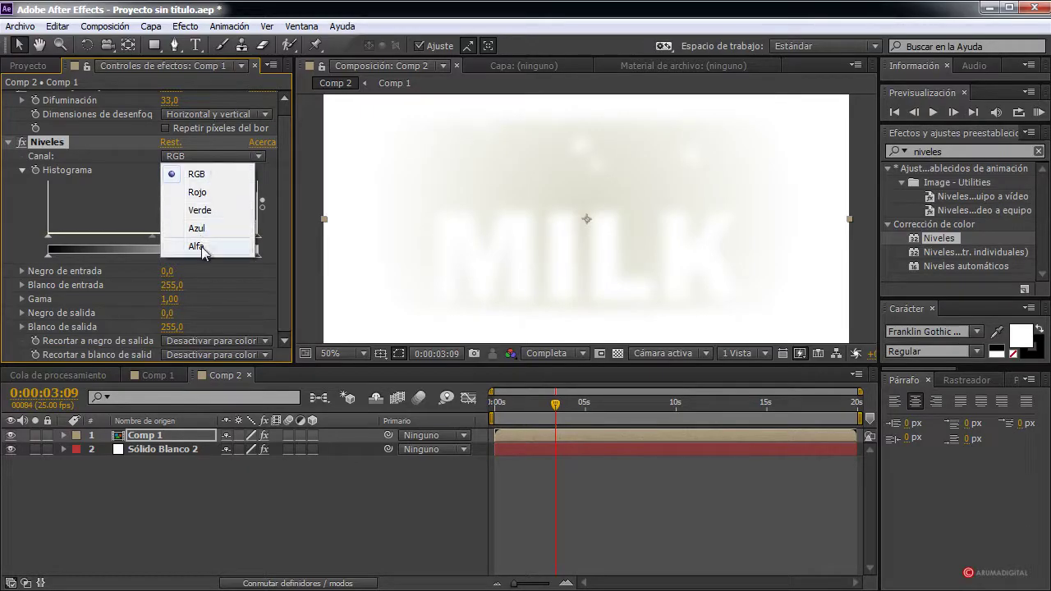
click(198, 246)
drag(256, 238, 107, 240)
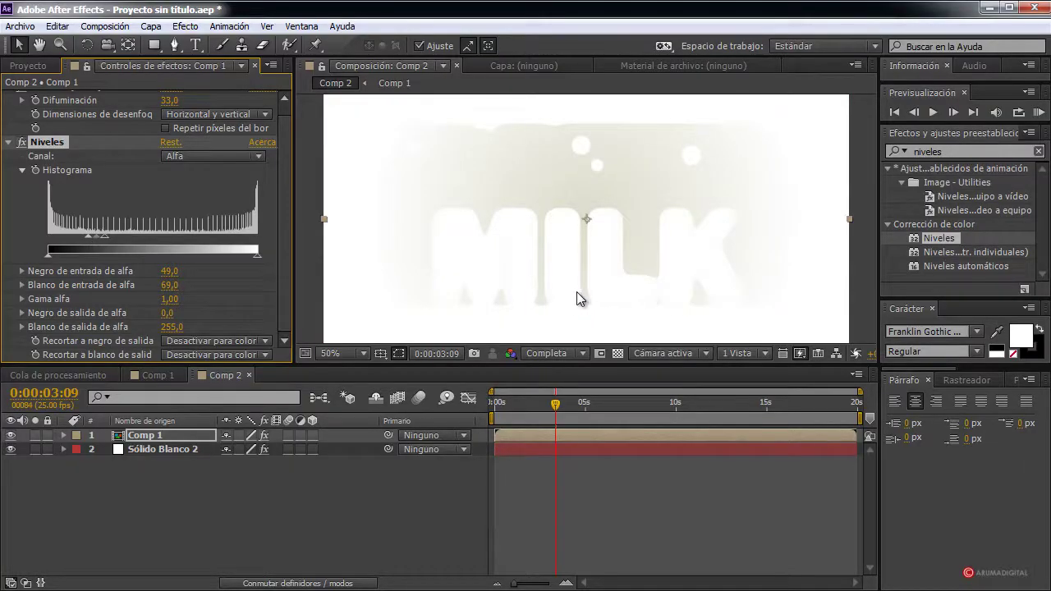
Set Comp 1's Difuminación to 39 and alpha input black and white to 57 and 67, and check the liquid look up to 0:00:05:16.
scroll(289, 140, up, 1)
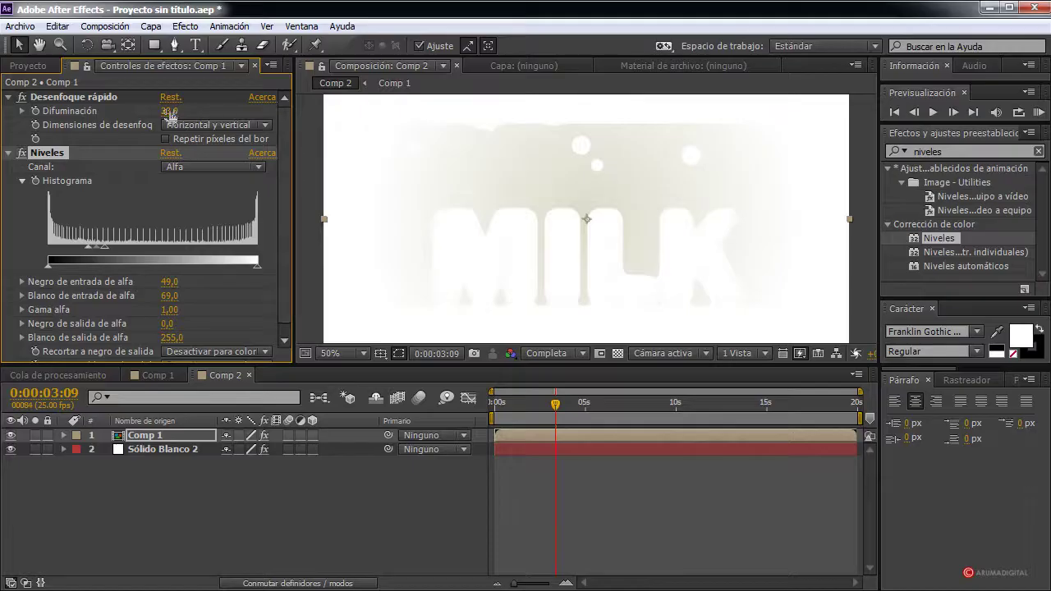
drag(165, 111, 175, 110)
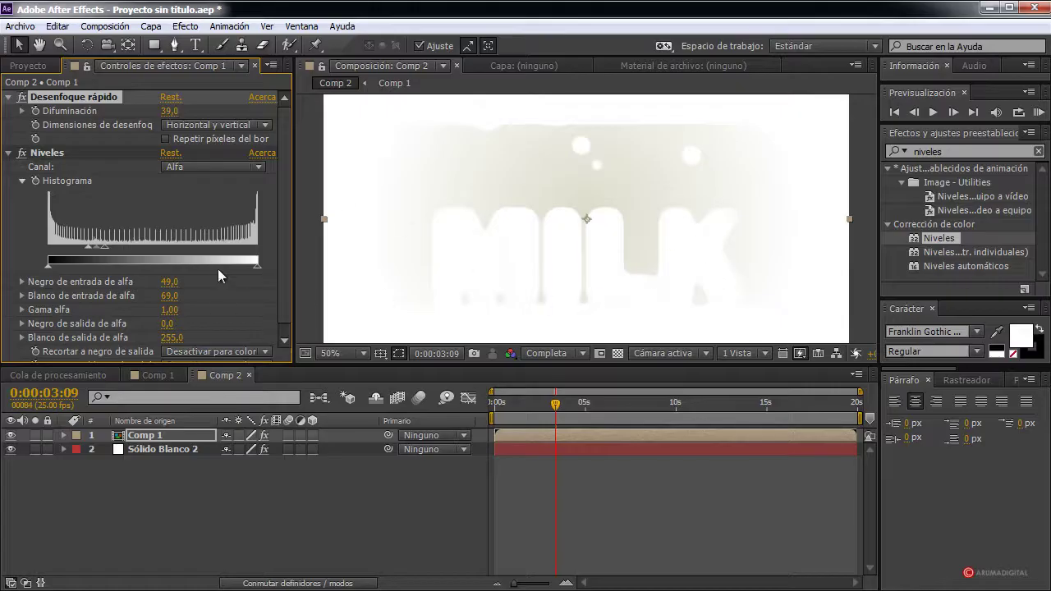
mouse_move(109, 252)
mouse_down()
mouse_move(107, 242)
mouse_move(99, 254)
mouse_up()
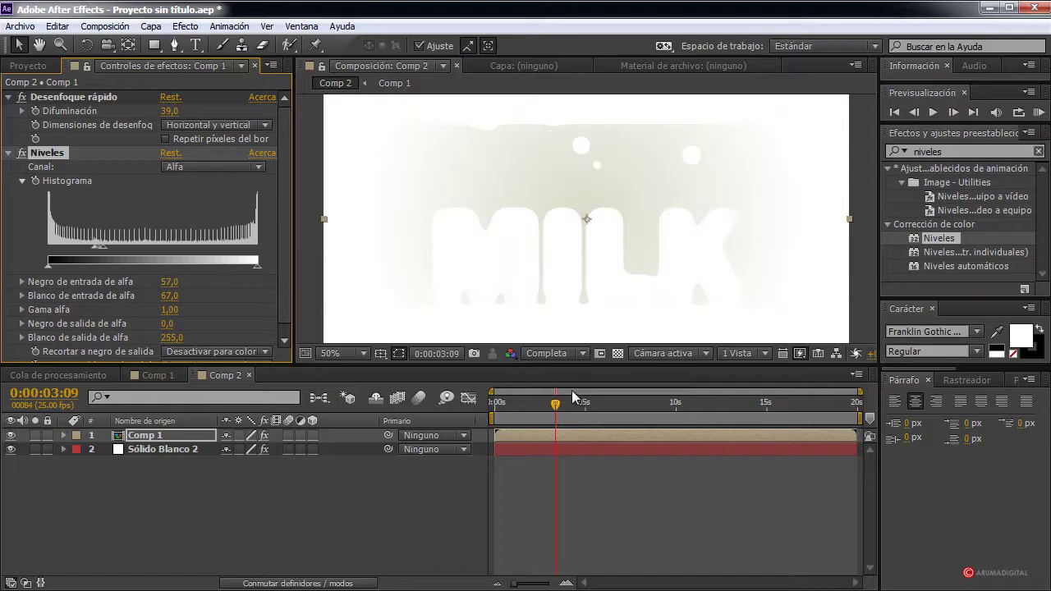
mouse_move(555, 411)
mouse_down()
mouse_move(534, 408)
mouse_move(548, 409)
mouse_move(530, 401)
mouse_move(551, 403)
mouse_move(546, 396)
mouse_up()
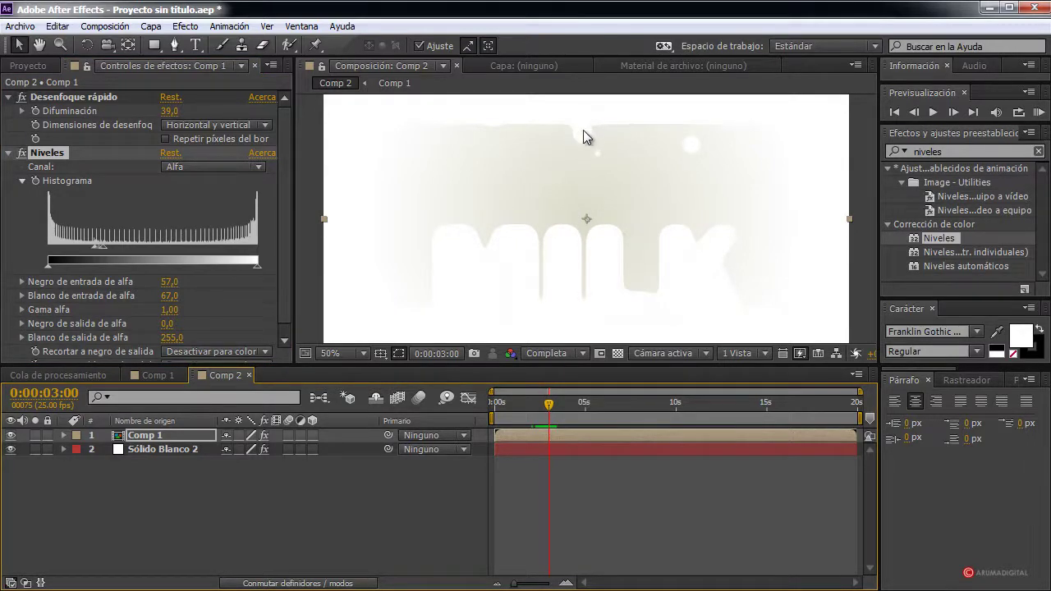
drag(551, 408, 597, 403)
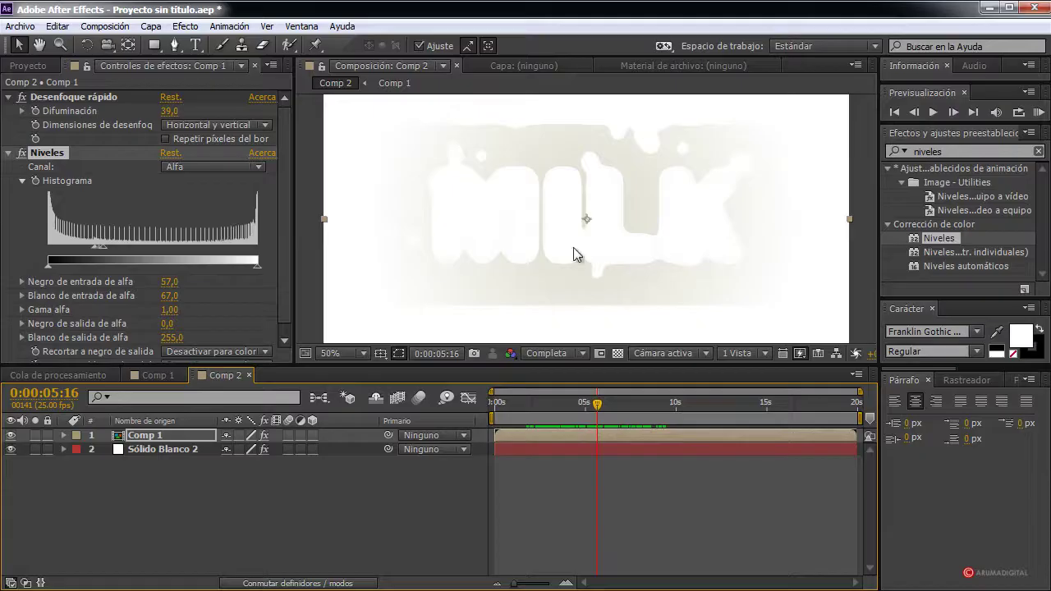
Move the end point of Sólido Blanco 2's radial gradient outside the frame to 1678, 366.
click(162, 450)
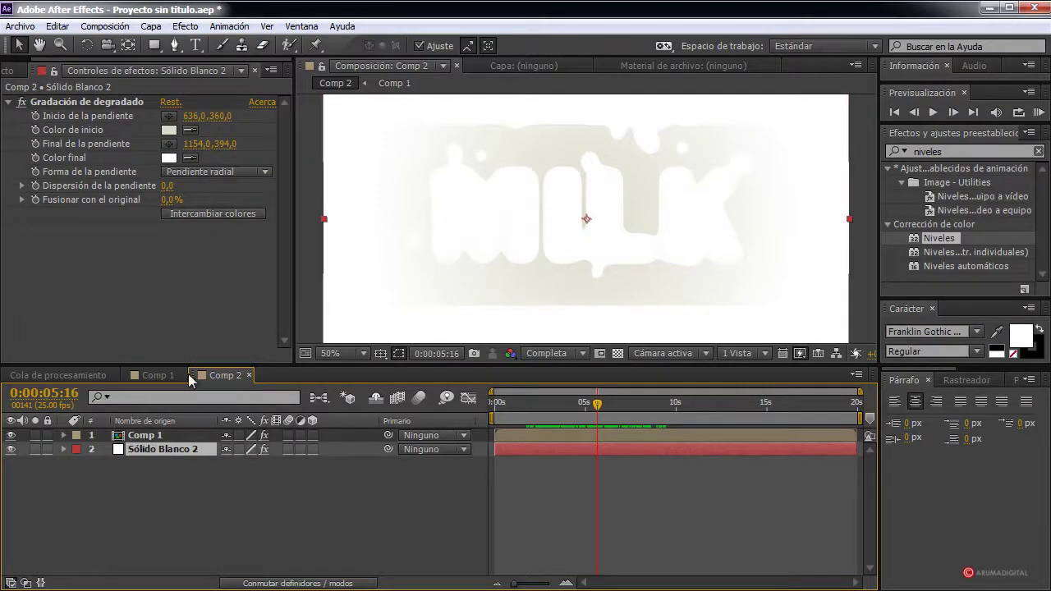
key(comma)
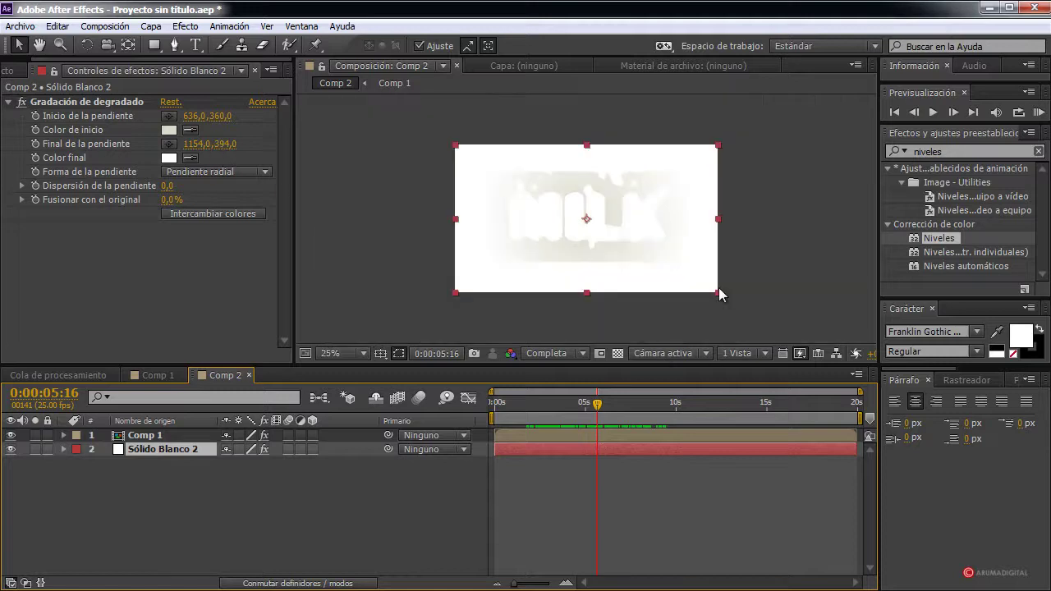
key(period)
click(87, 101)
key(comma)
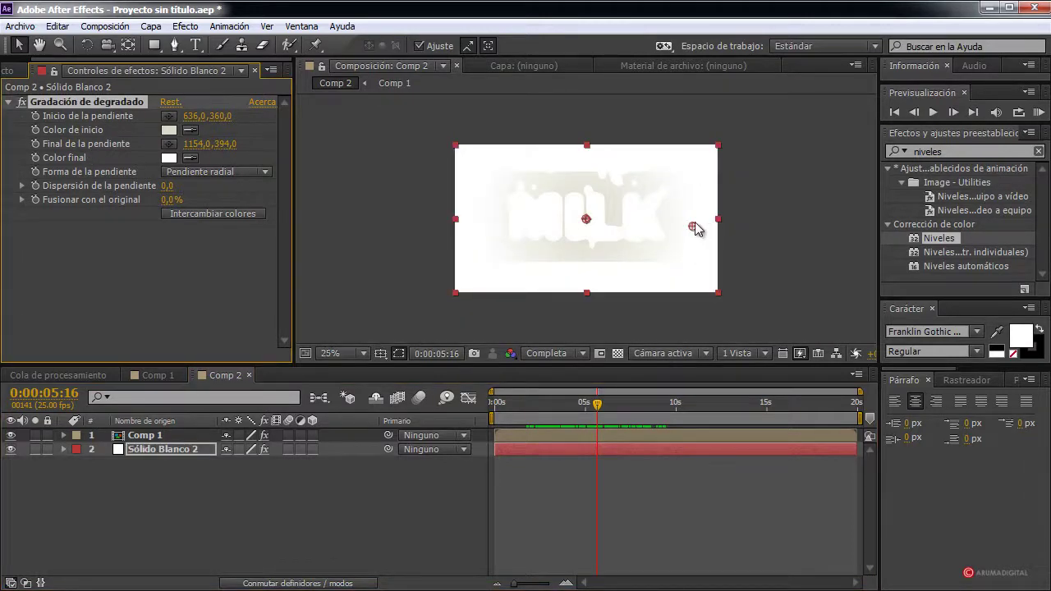
drag(695, 222, 804, 222)
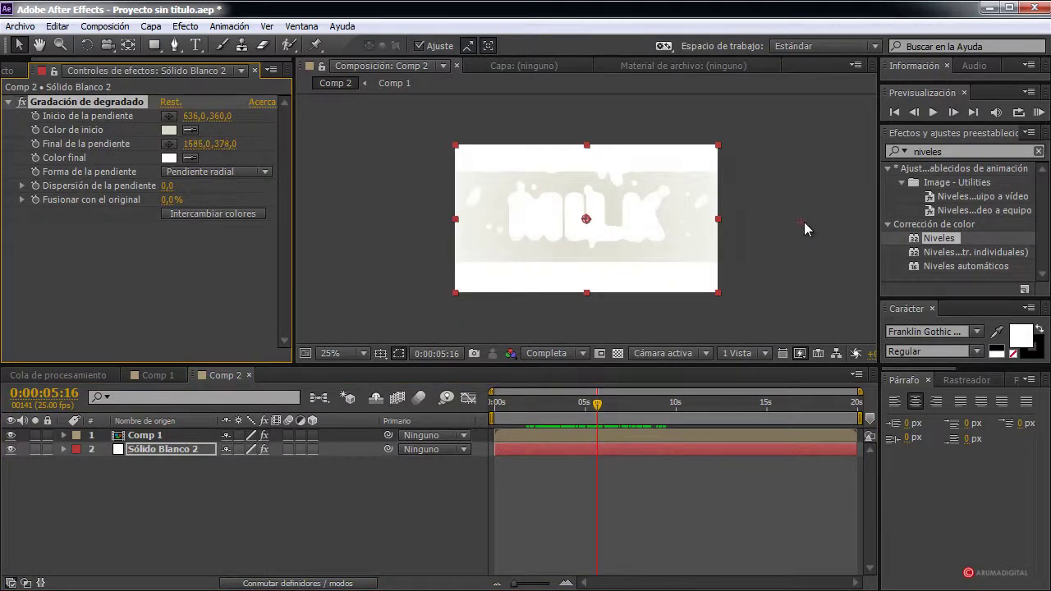
key(period)
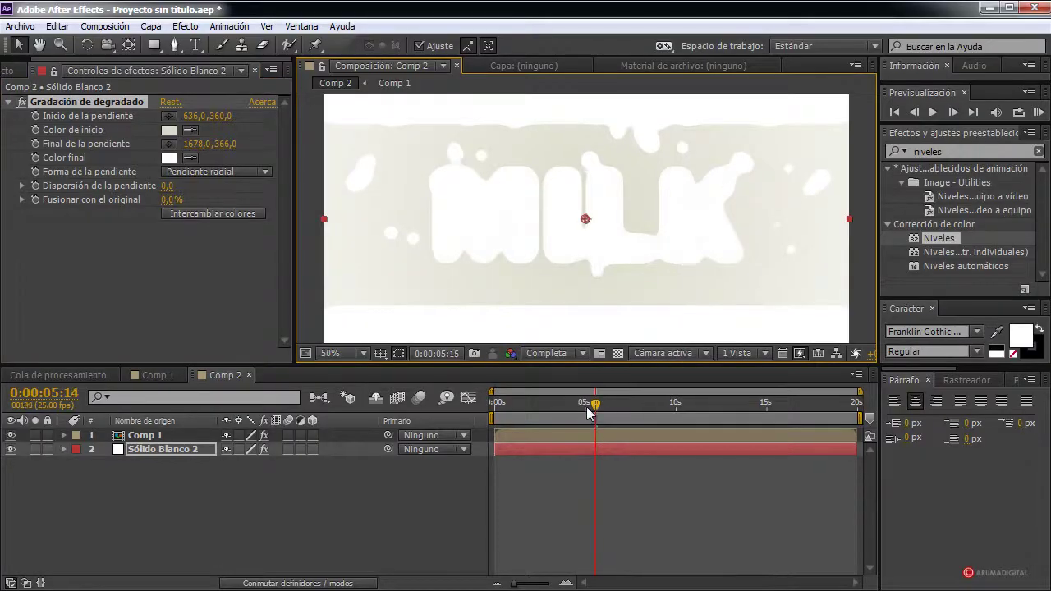
Check the liquid at 0:00:10:00 and lighten the start colour of Sólido Blanco 2's radial gradient to E8E8DD.
drag(587, 406, 678, 391)
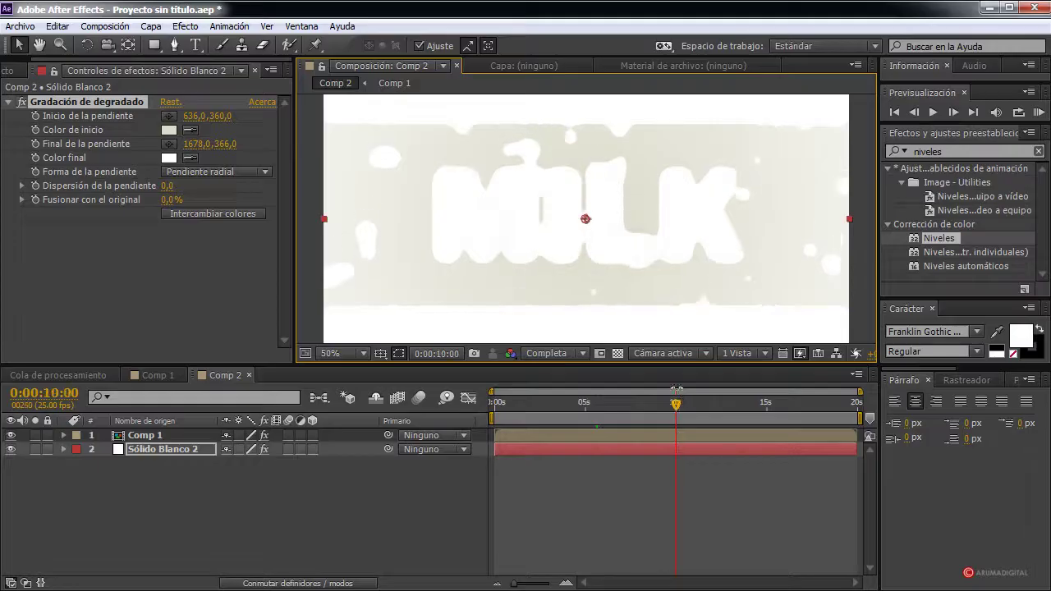
click(172, 129)
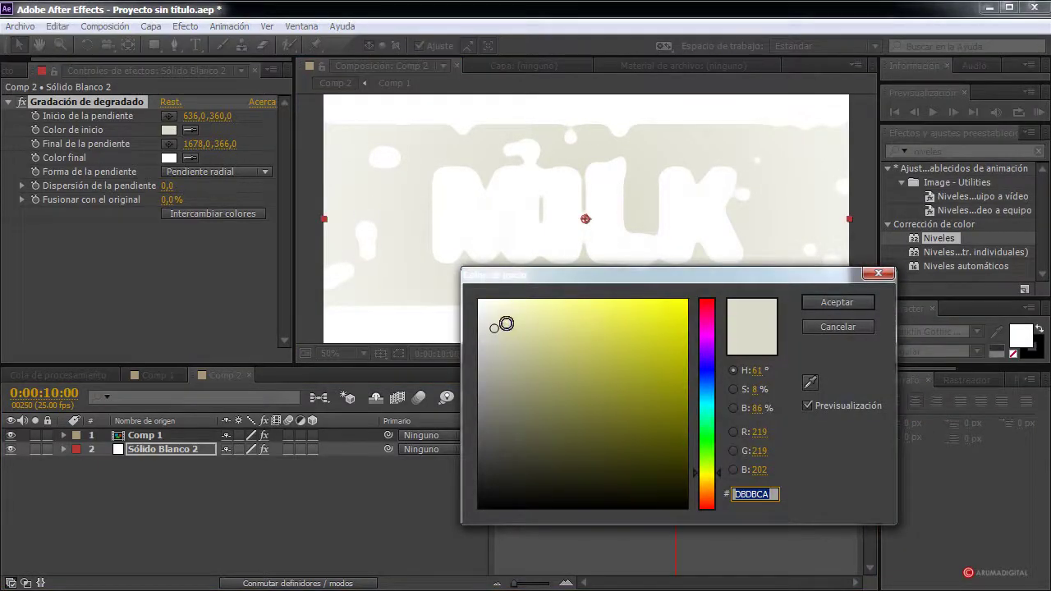
drag(494, 328, 489, 317)
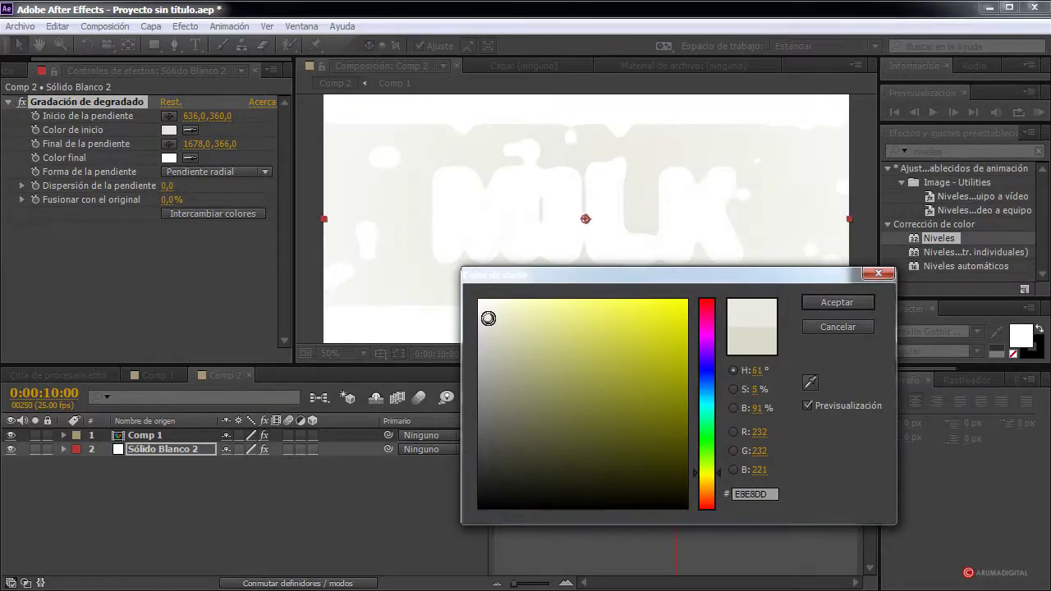
click(834, 302)
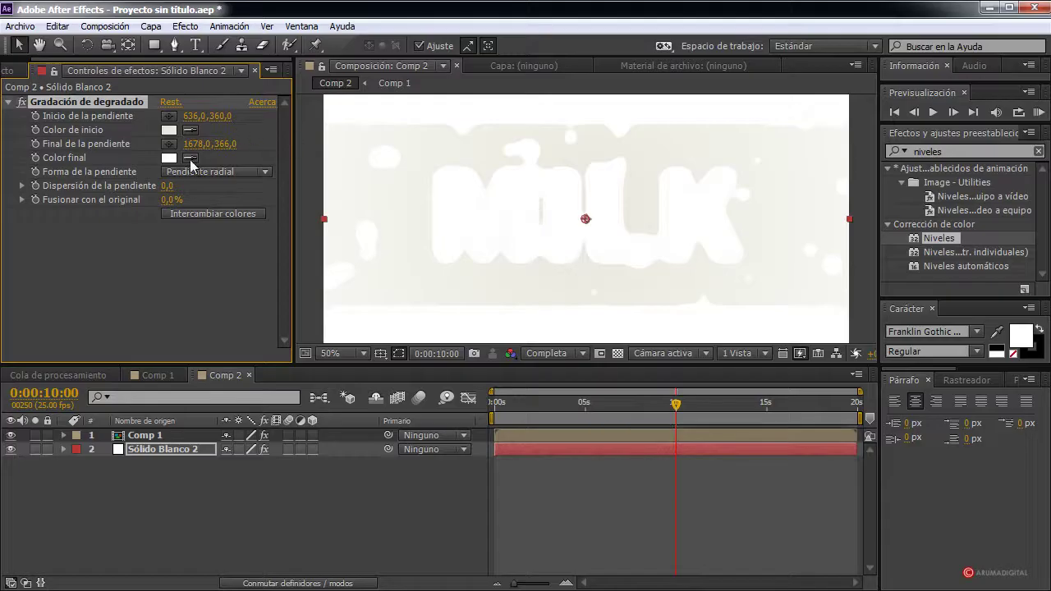
Play the Comp 2 animation from 0:00:00:00 twice to review the milk effect over the lighter background.
drag(678, 404, 496, 402)
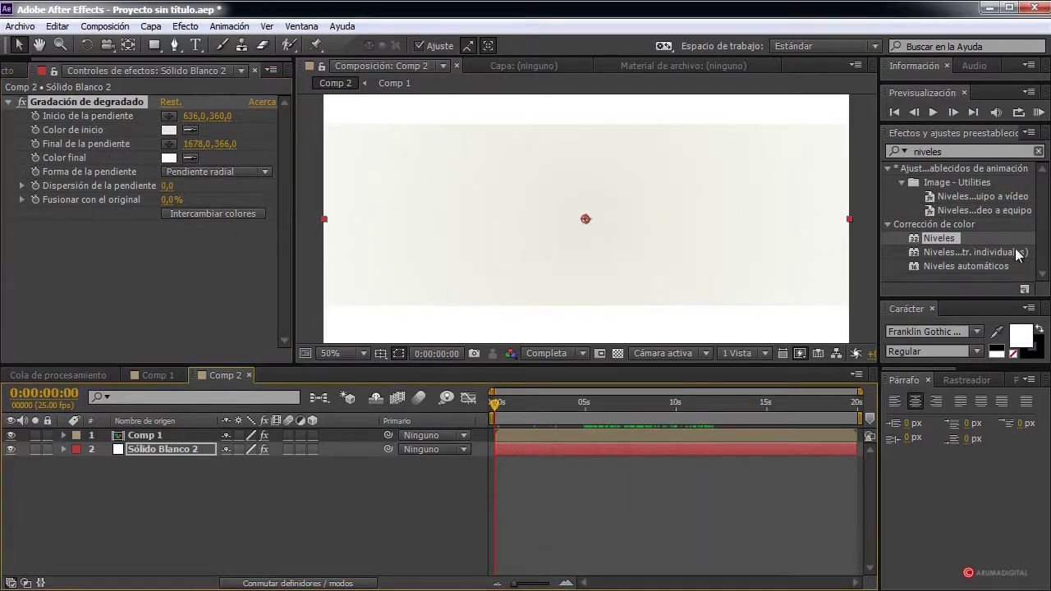
click(933, 112)
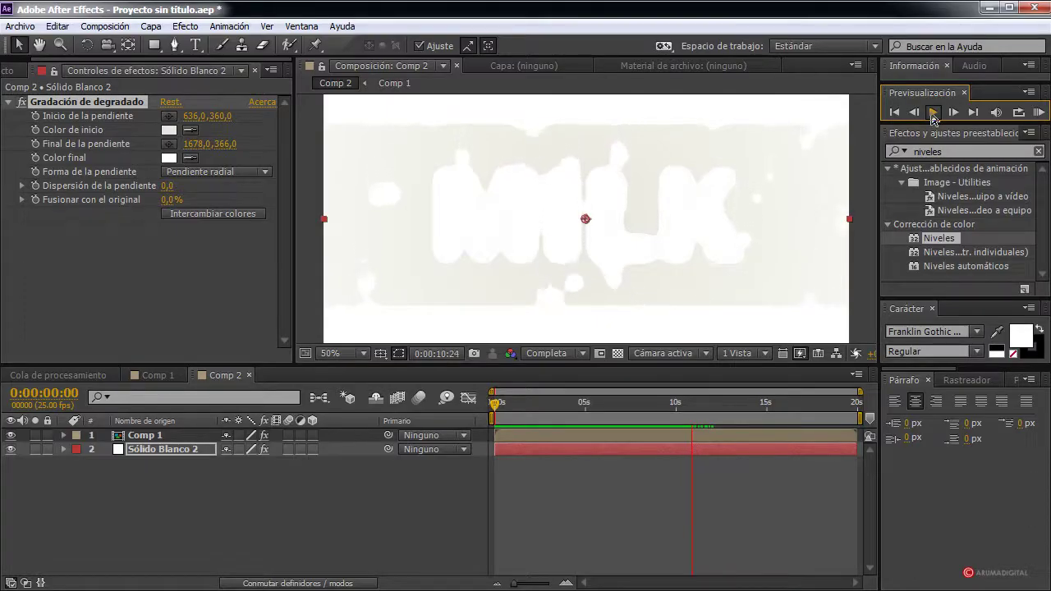
click(668, 405)
drag(695, 409, 481, 407)
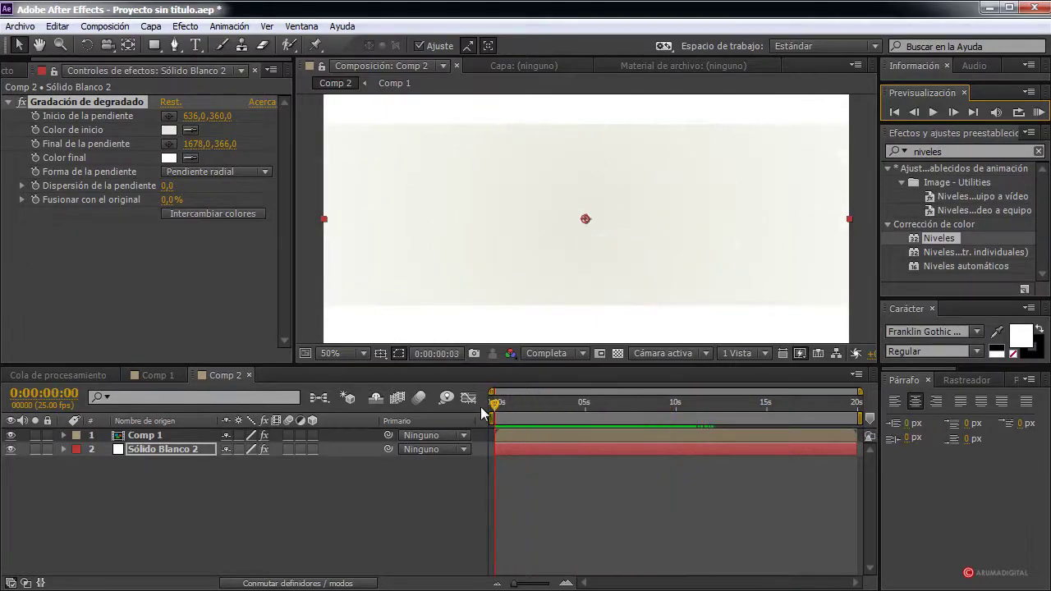
click(936, 110)
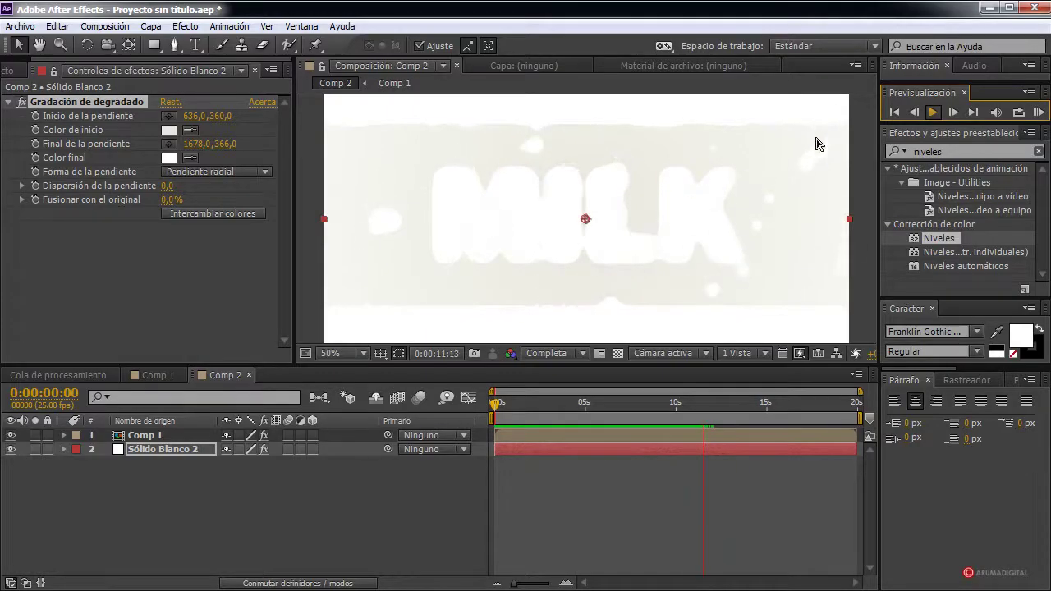
click(933, 117)
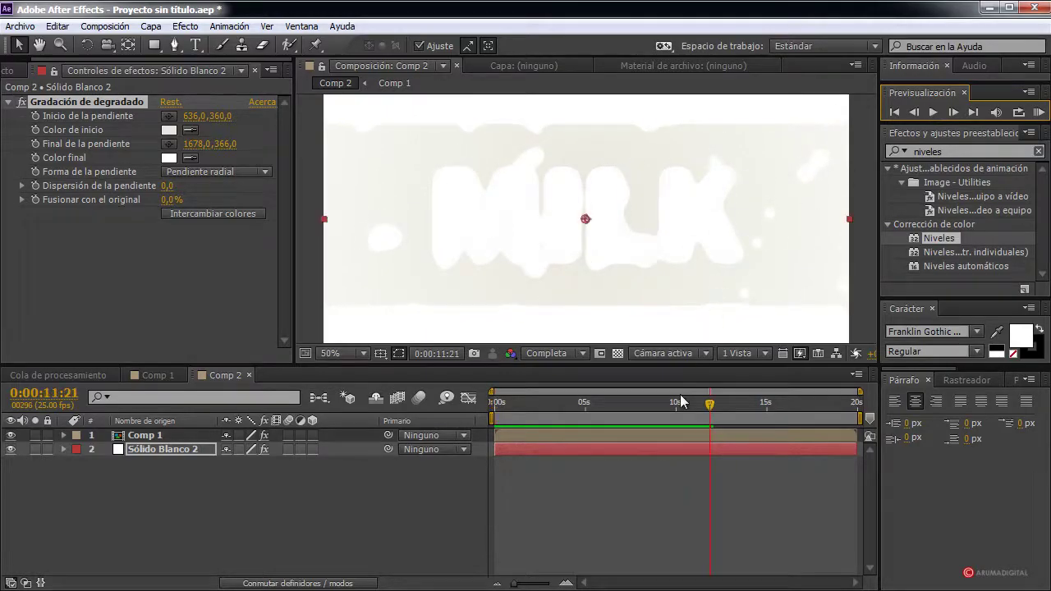
At 0:00:09:14, show the effect settings of the Comp 1 layer and bring up the list of project items.
mouse_move(680, 396)
mouse_down()
mouse_move(656, 403)
mouse_move(668, 402)
mouse_up()
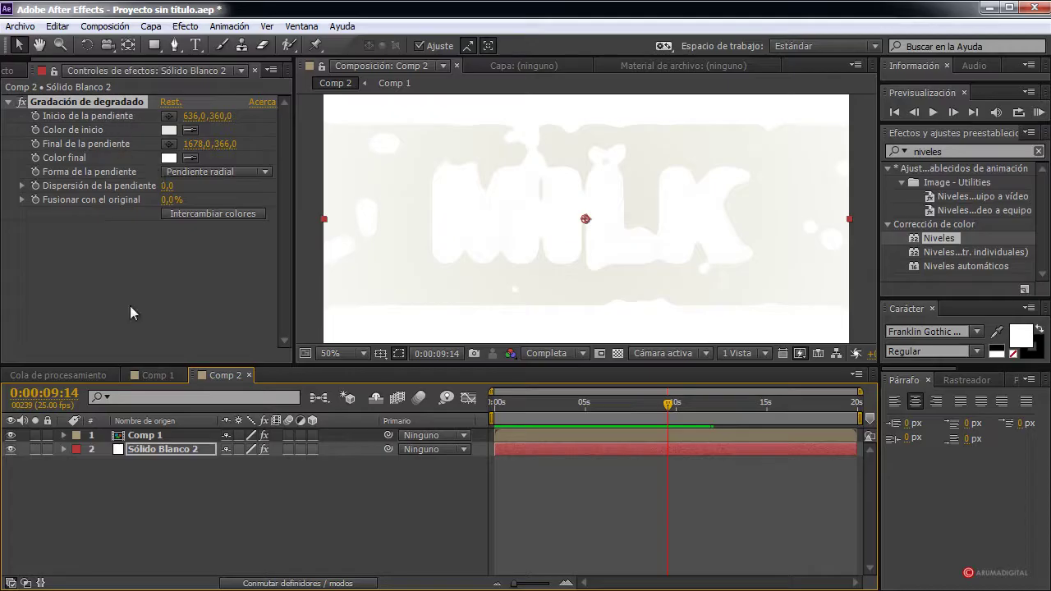
click(131, 436)
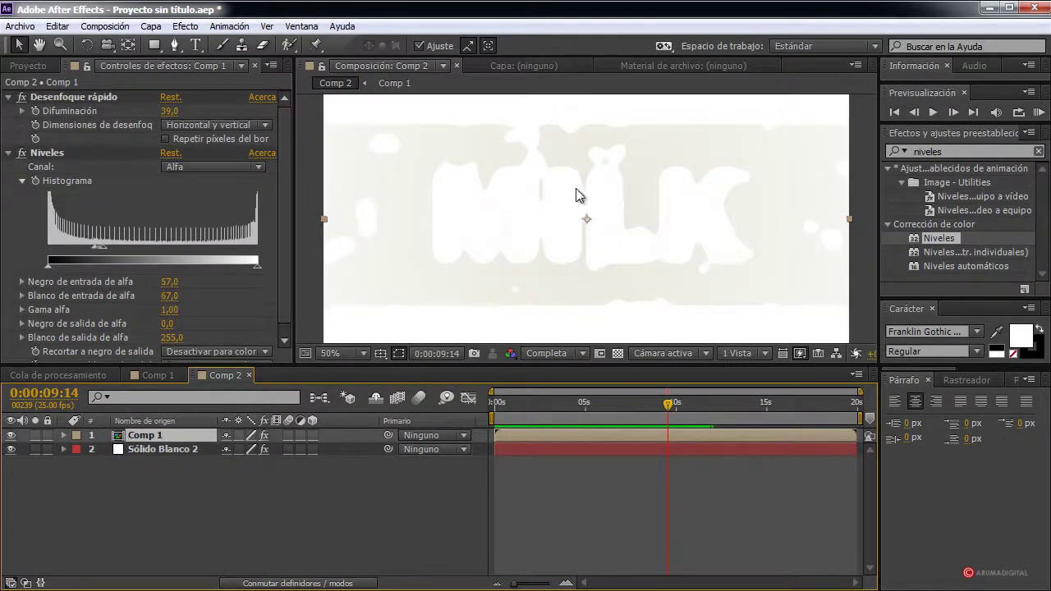
click(32, 66)
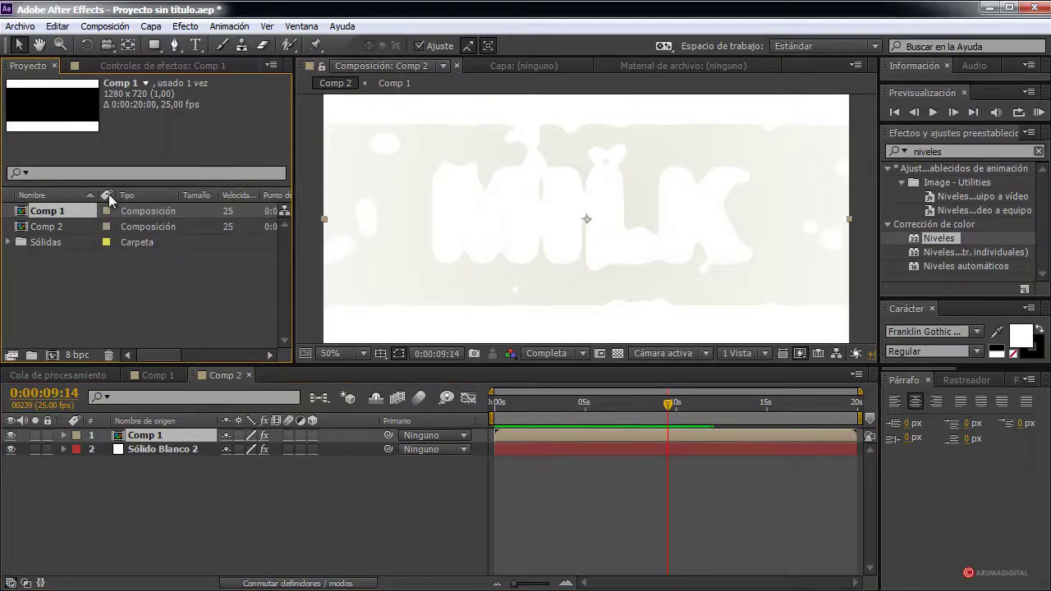